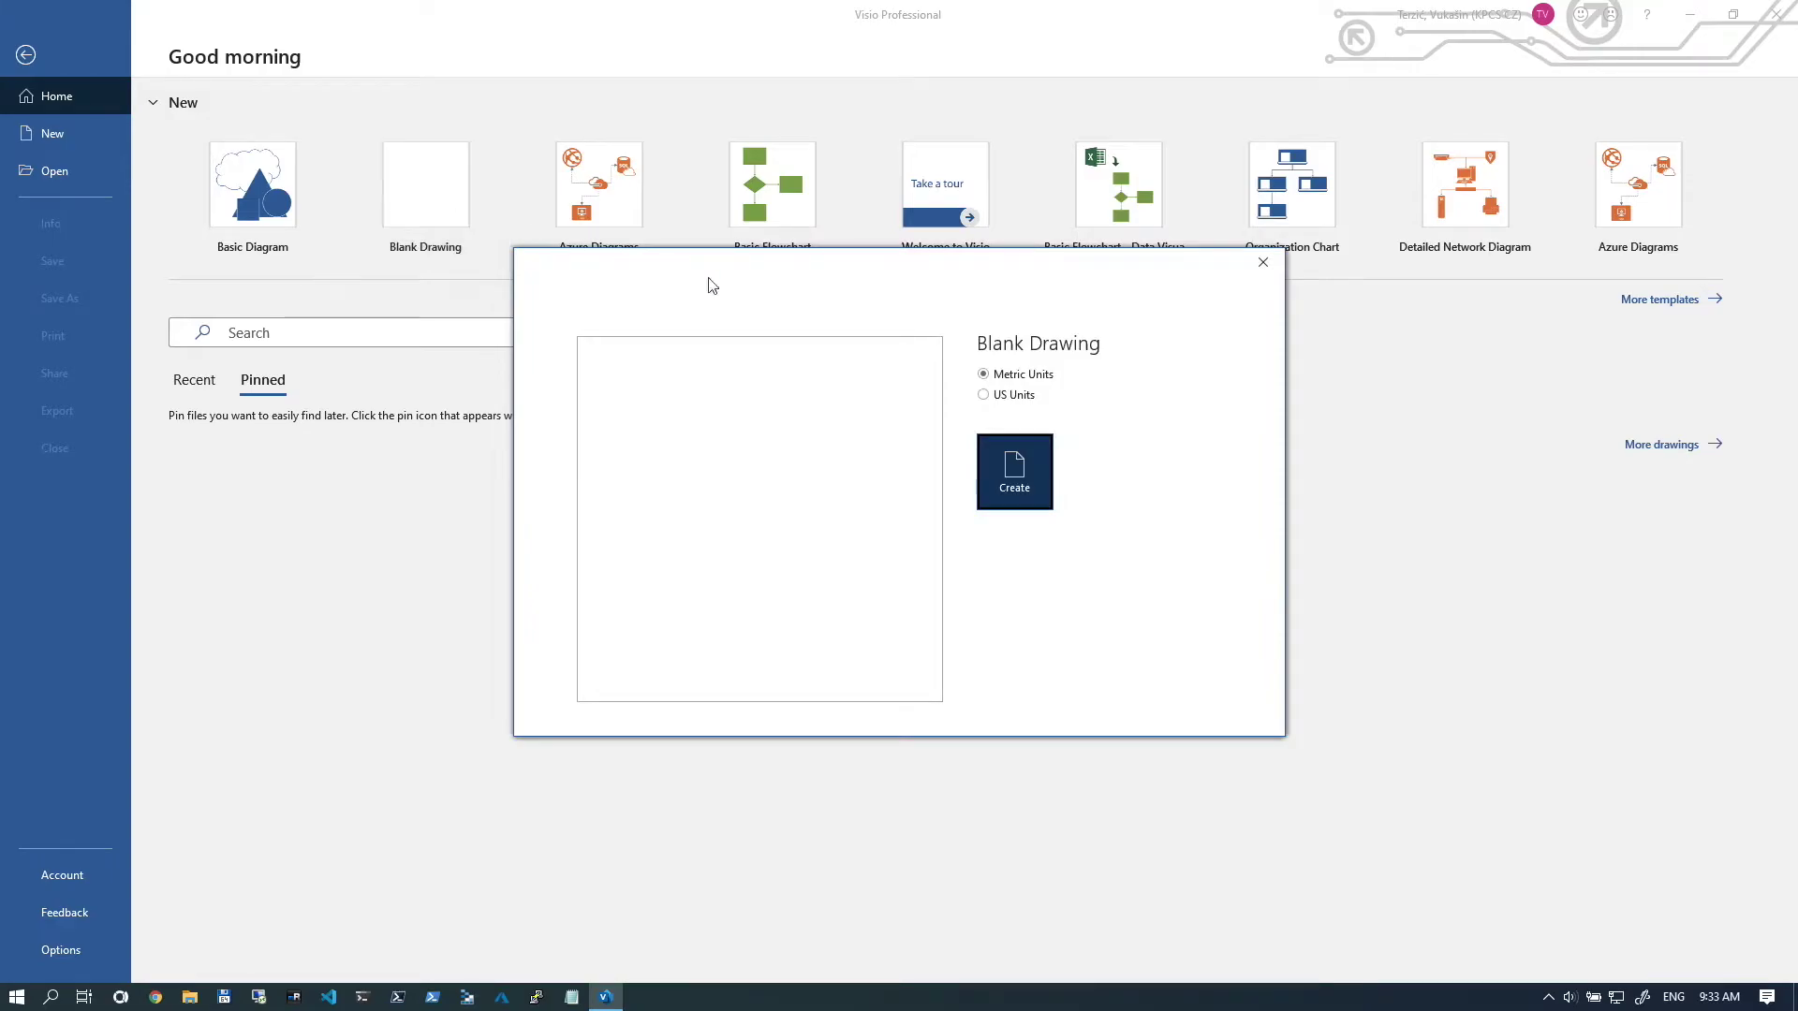
# Create a blank drawing in metric units and open the Azure Compute stencil from the Network shape category.
pyautogui.click(1006, 466)
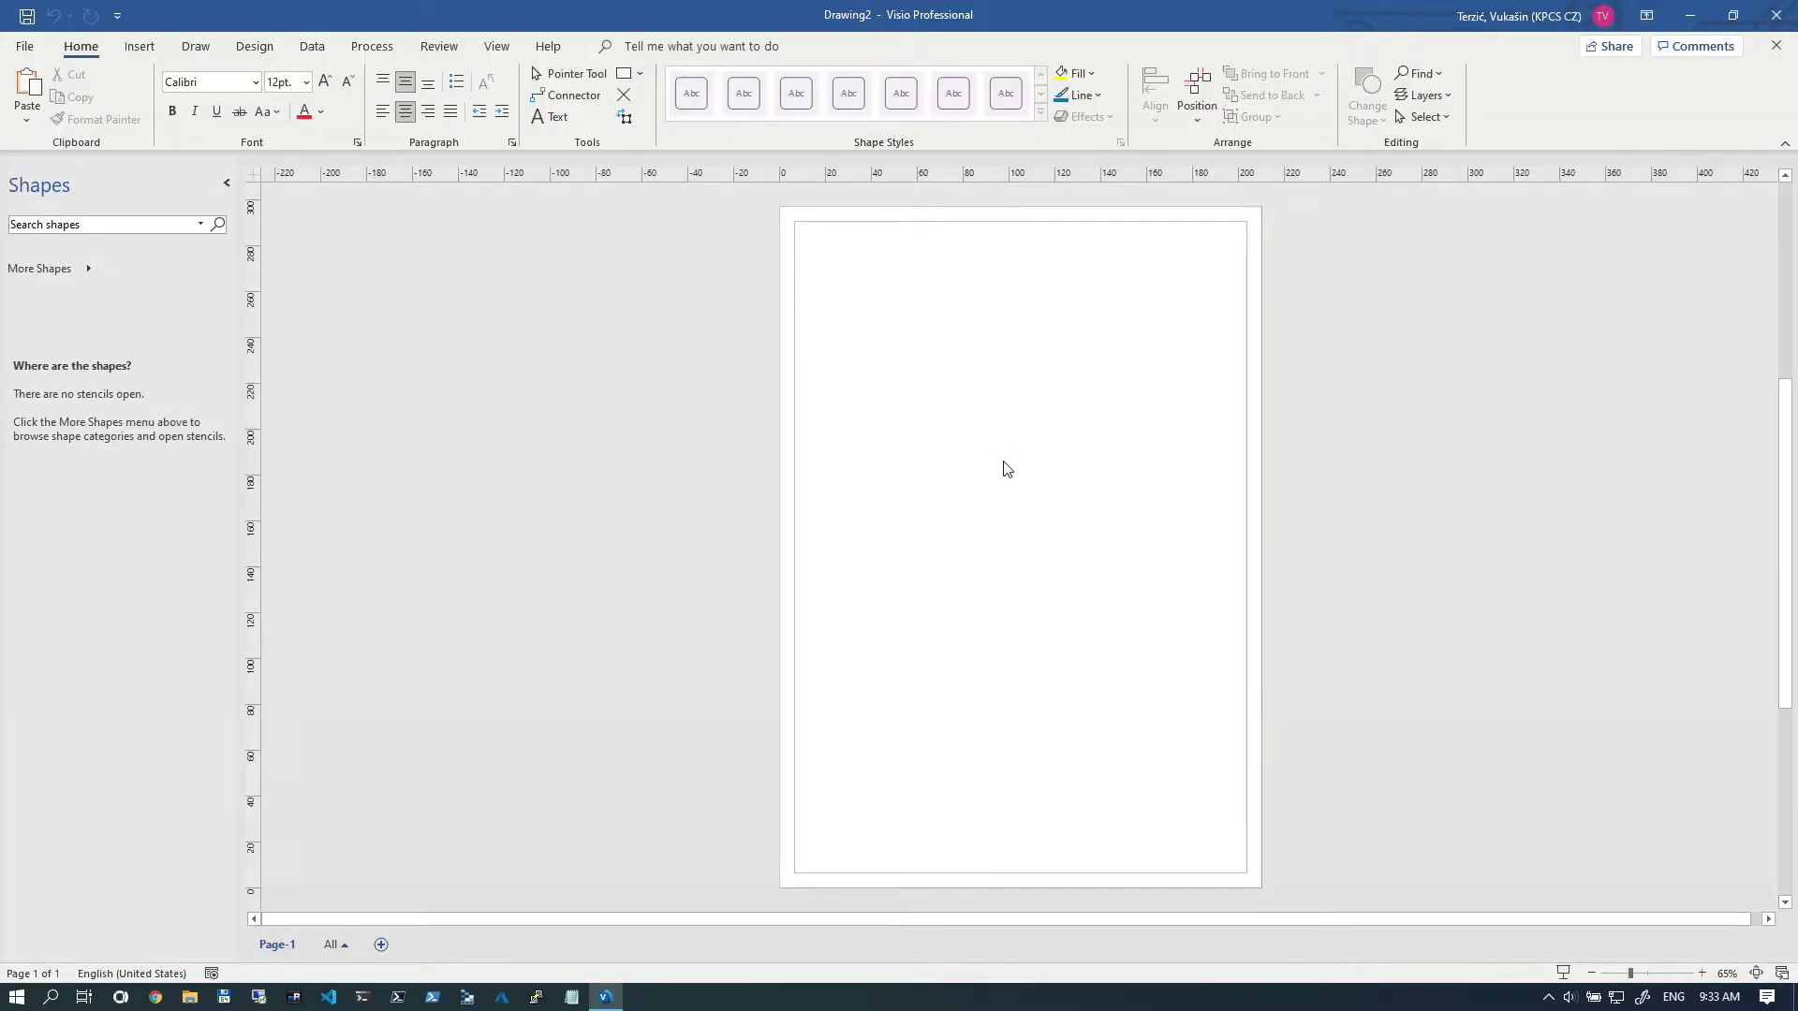
pyautogui.click(83, 270)
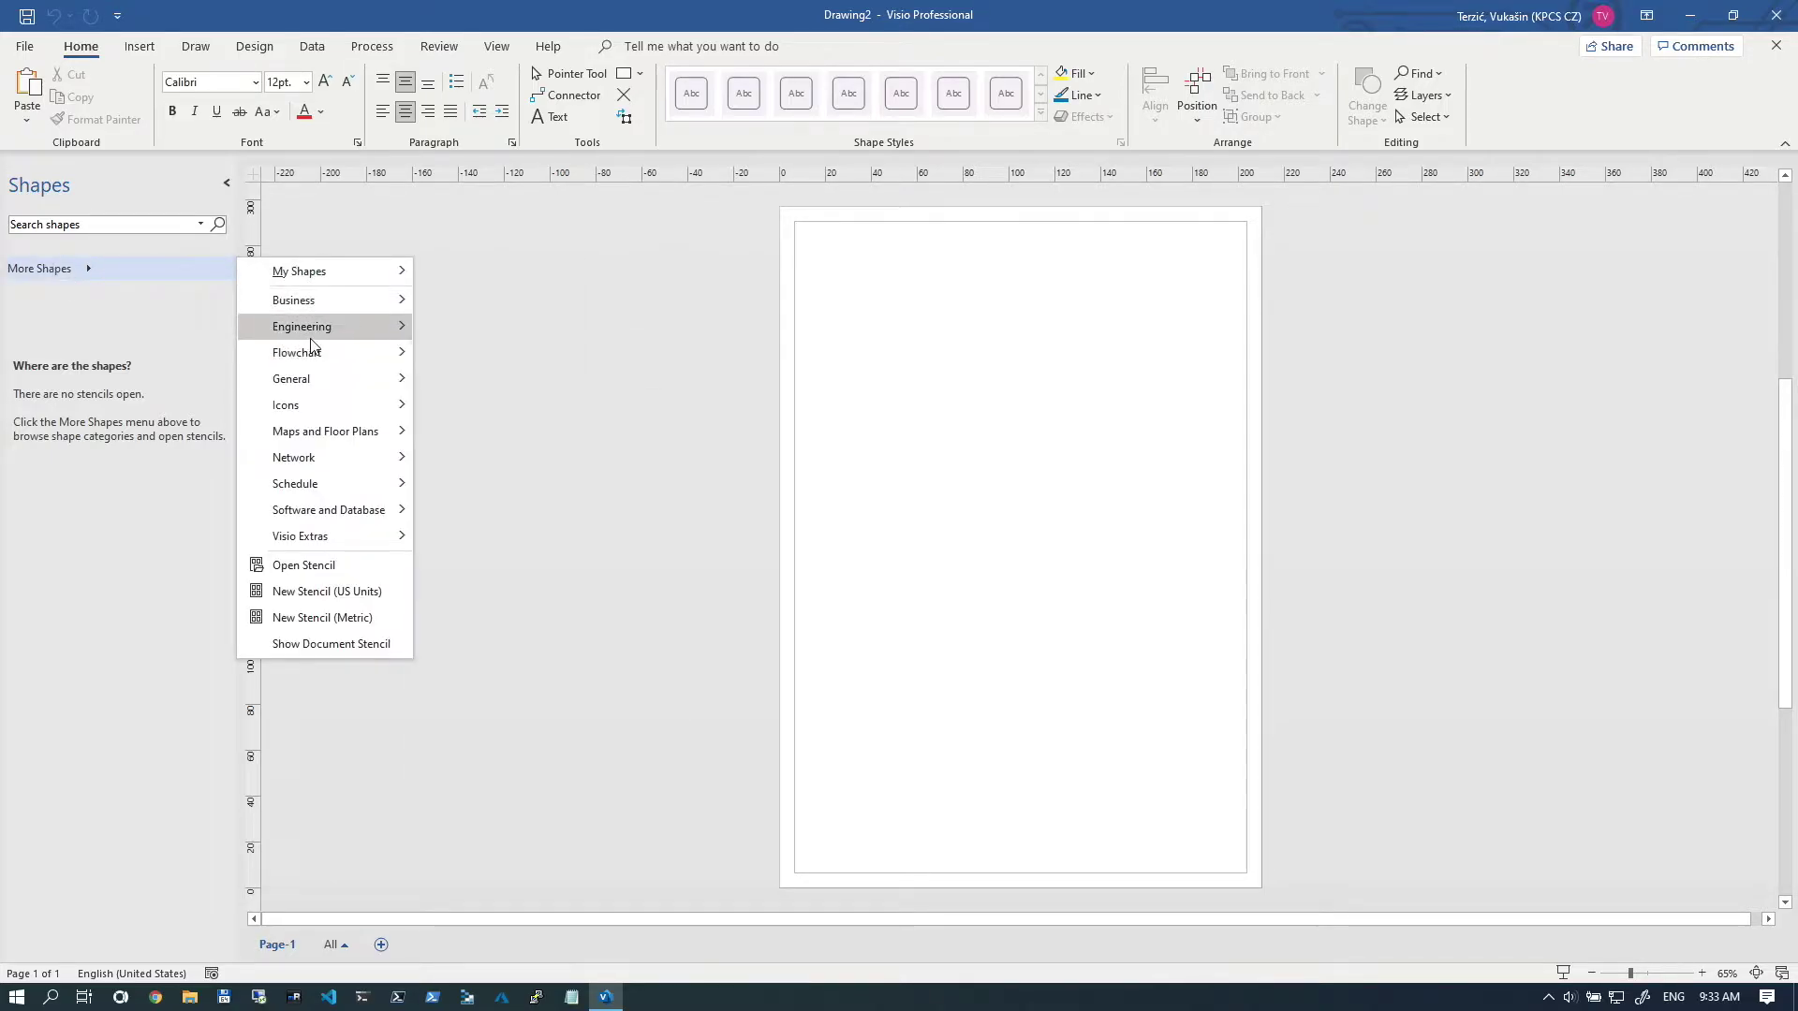
pyautogui.moveTo(311, 340)
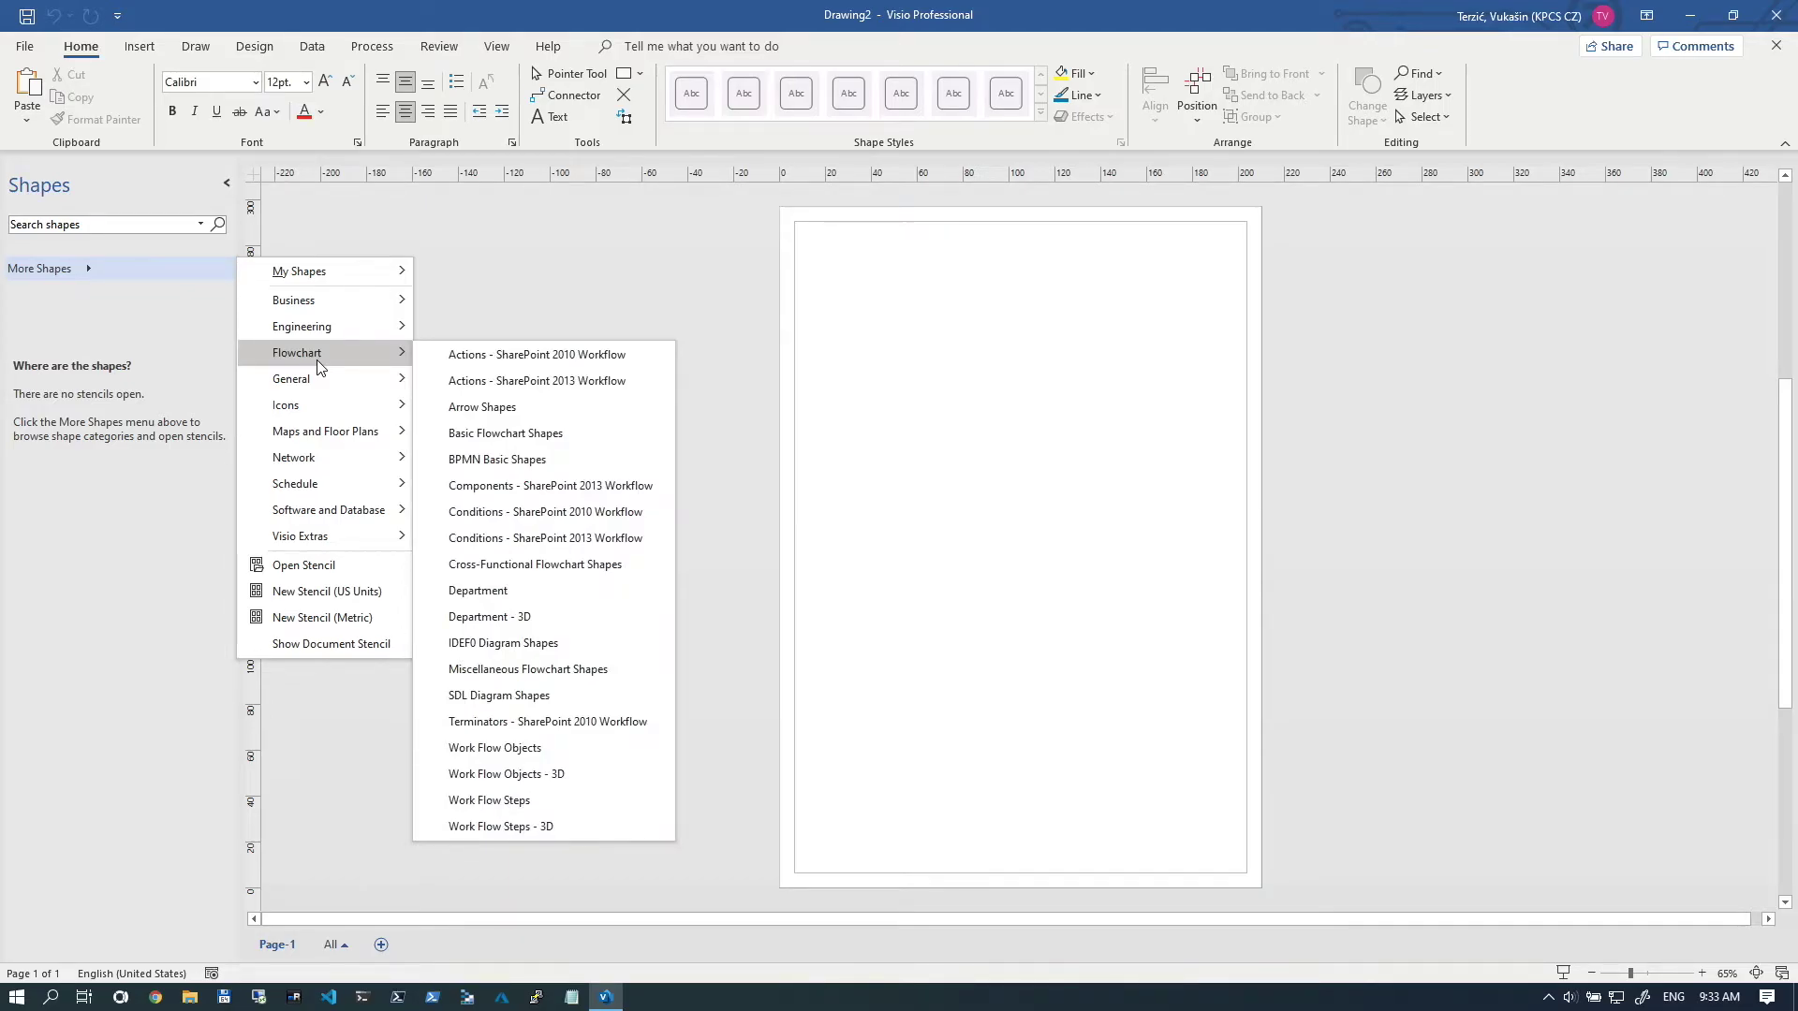
pyautogui.moveTo(346, 457)
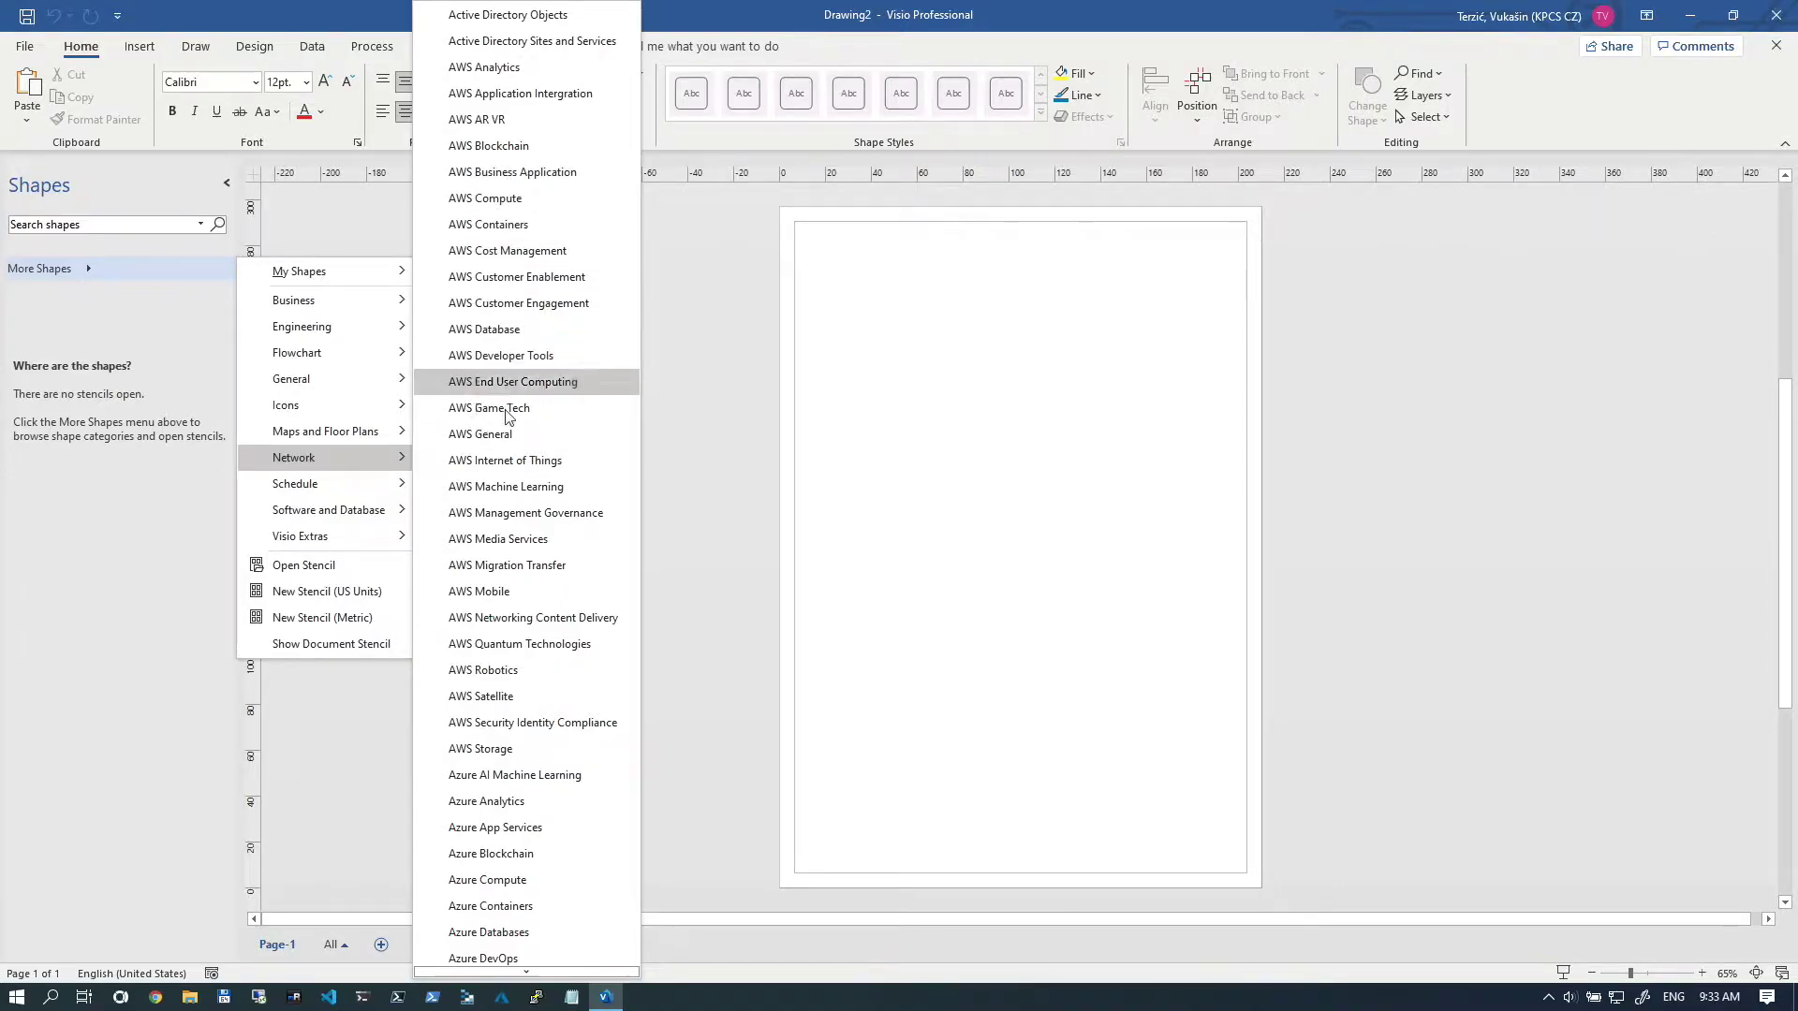
pyautogui.scroll(-3, 501, 752)
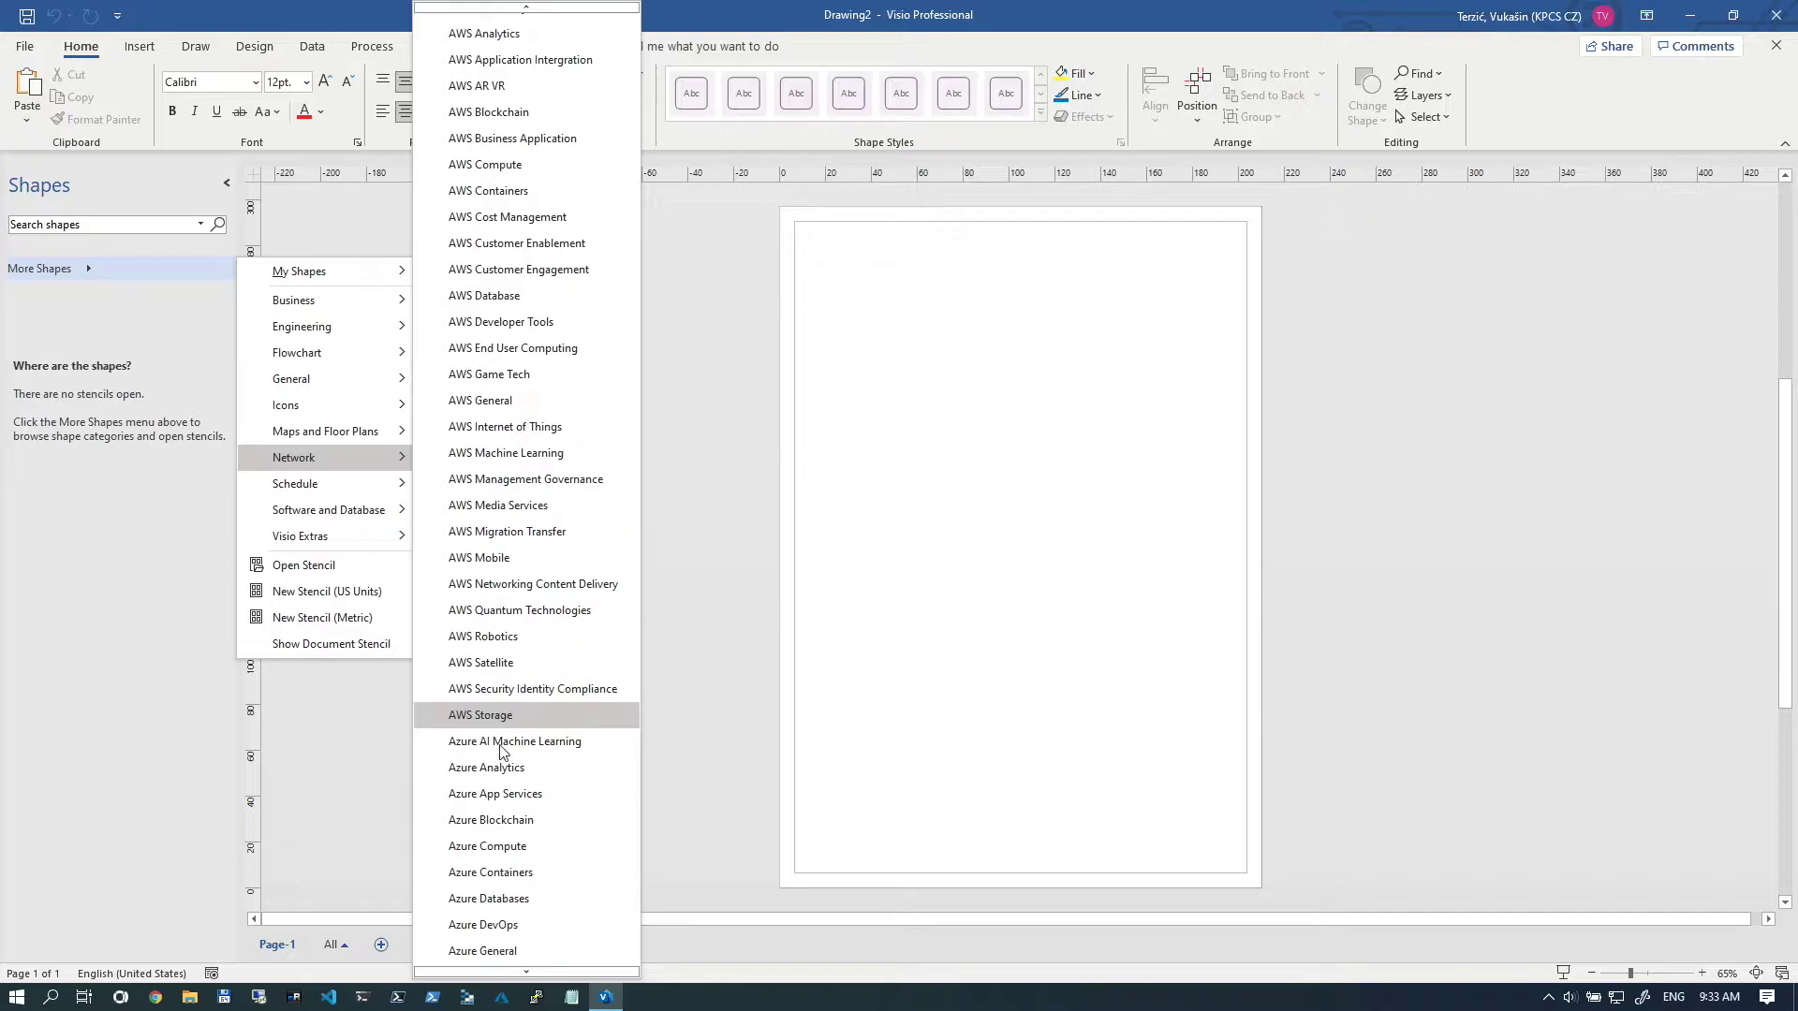
pyautogui.scroll(-7, 501, 752)
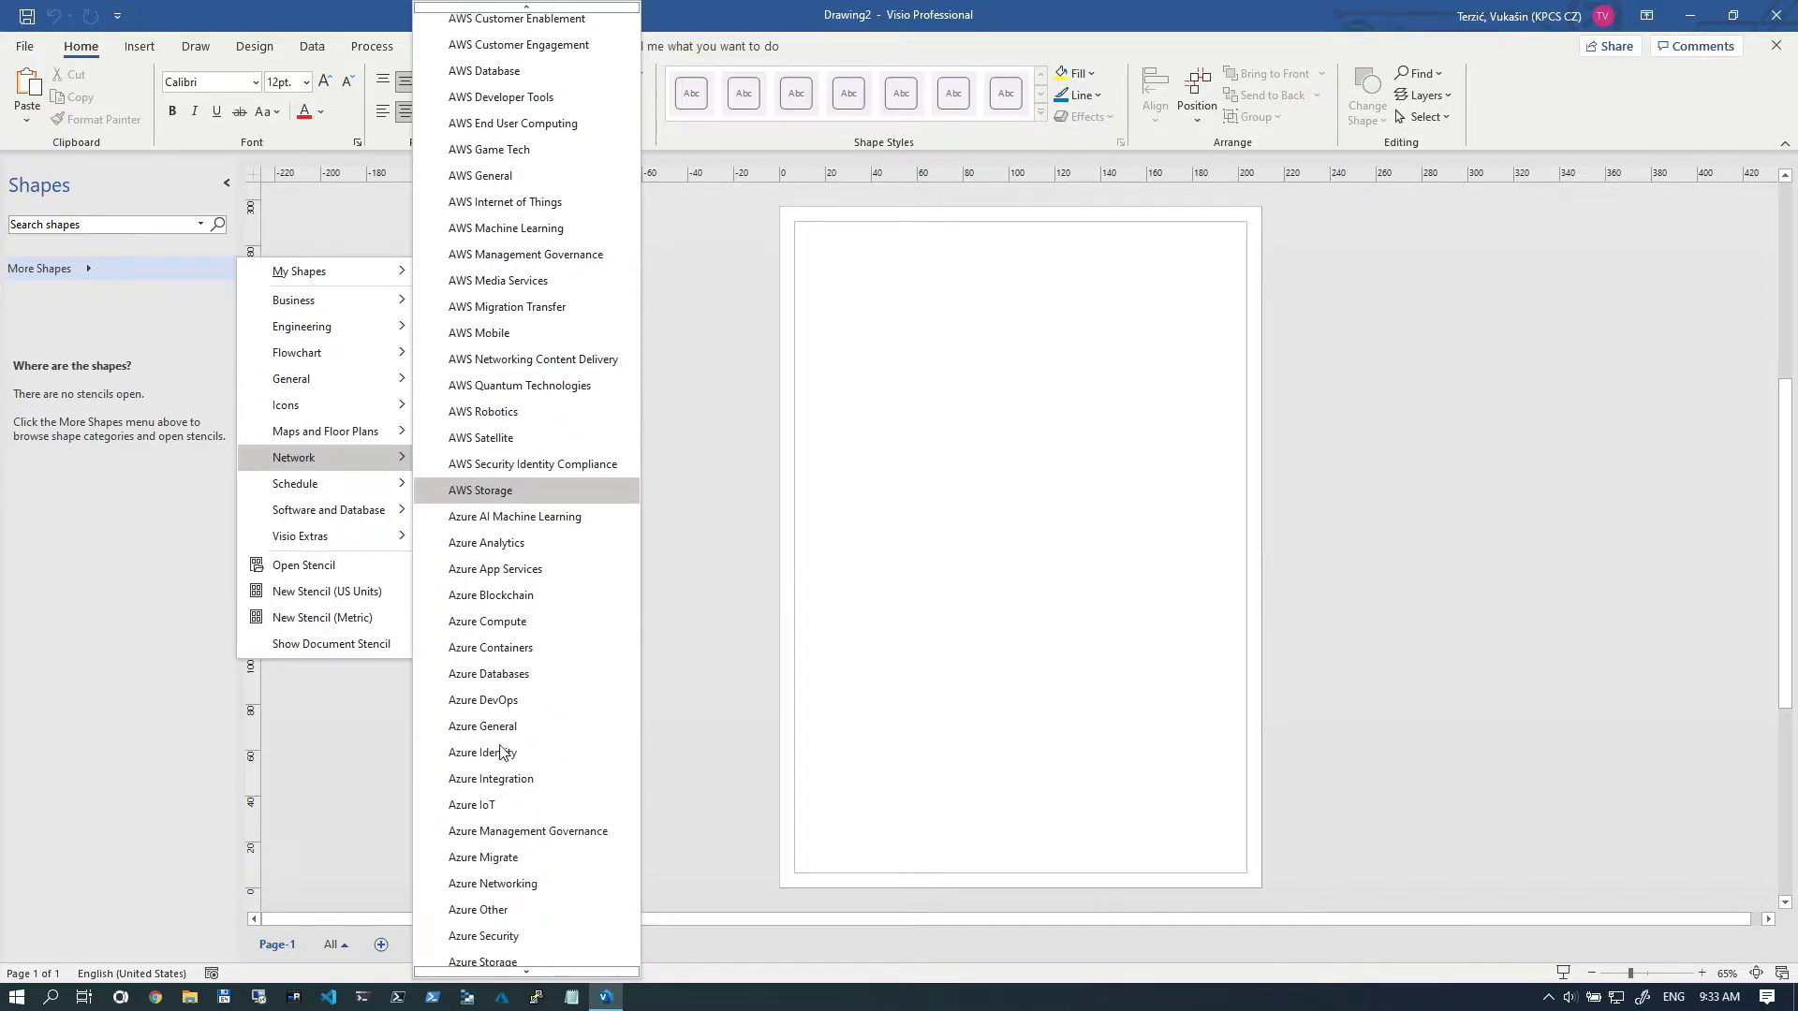
pyautogui.scroll(-9, 501, 752)
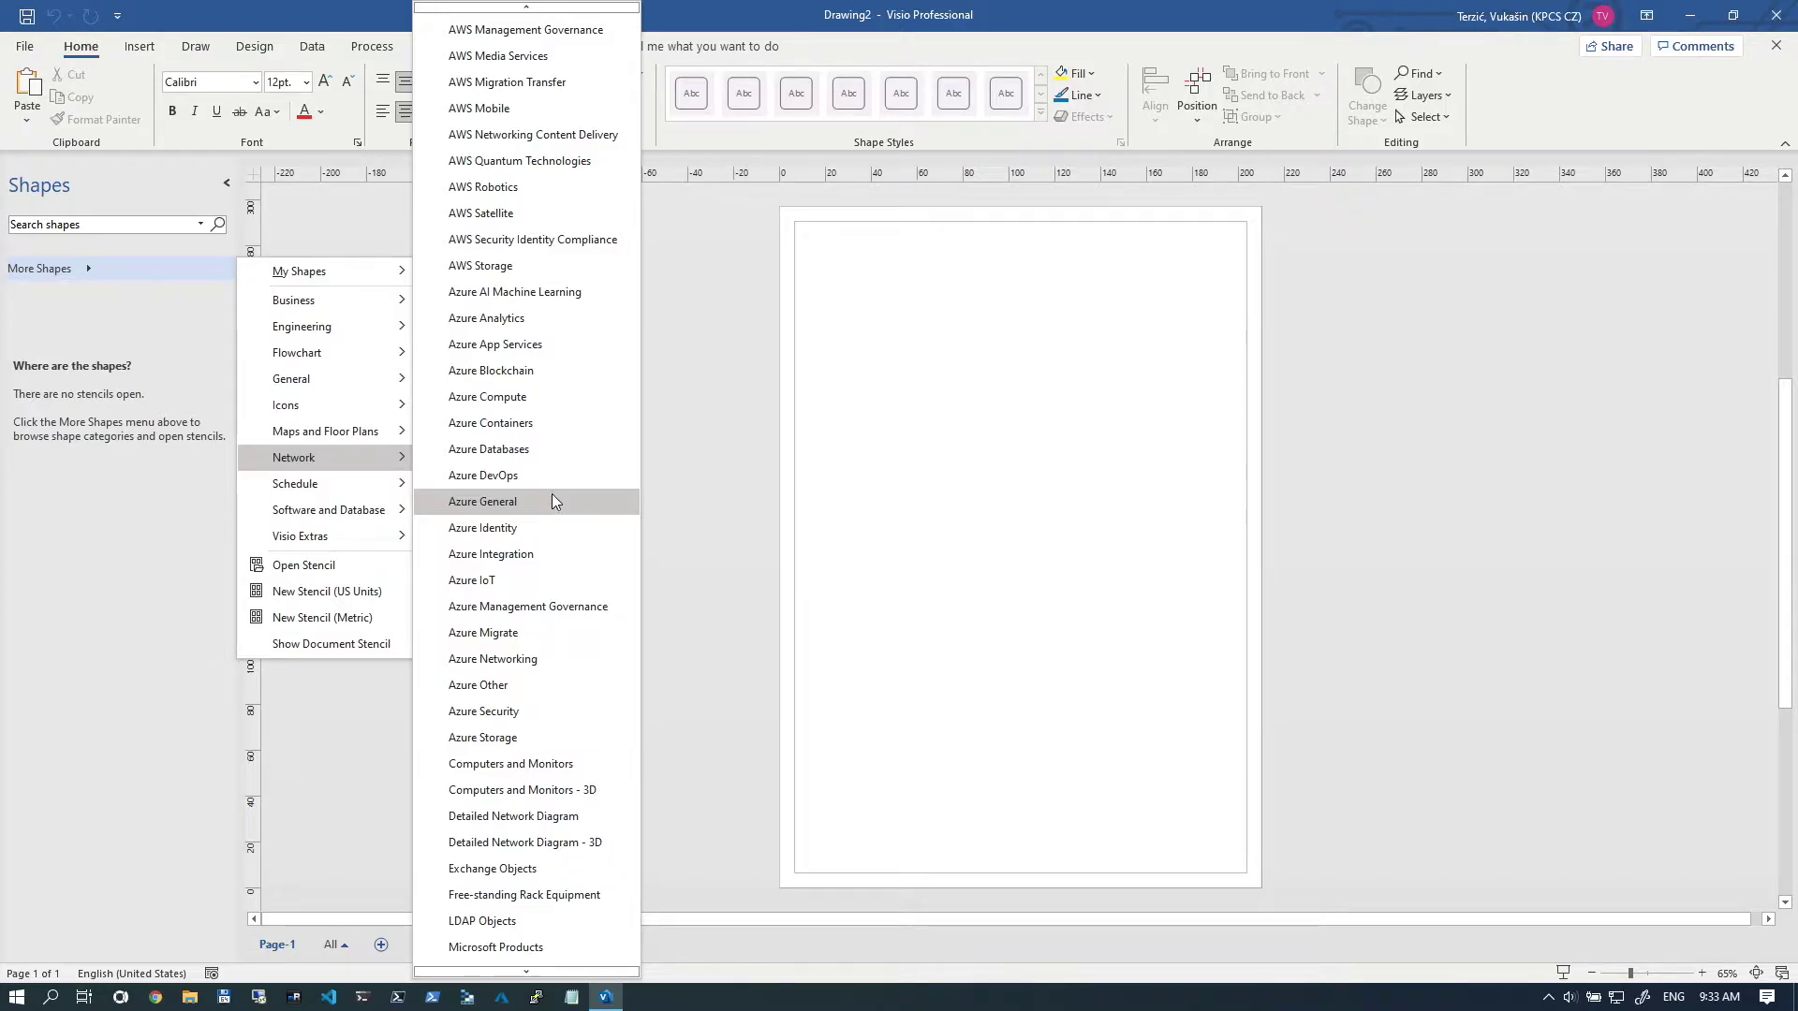
pyautogui.click(549, 397)
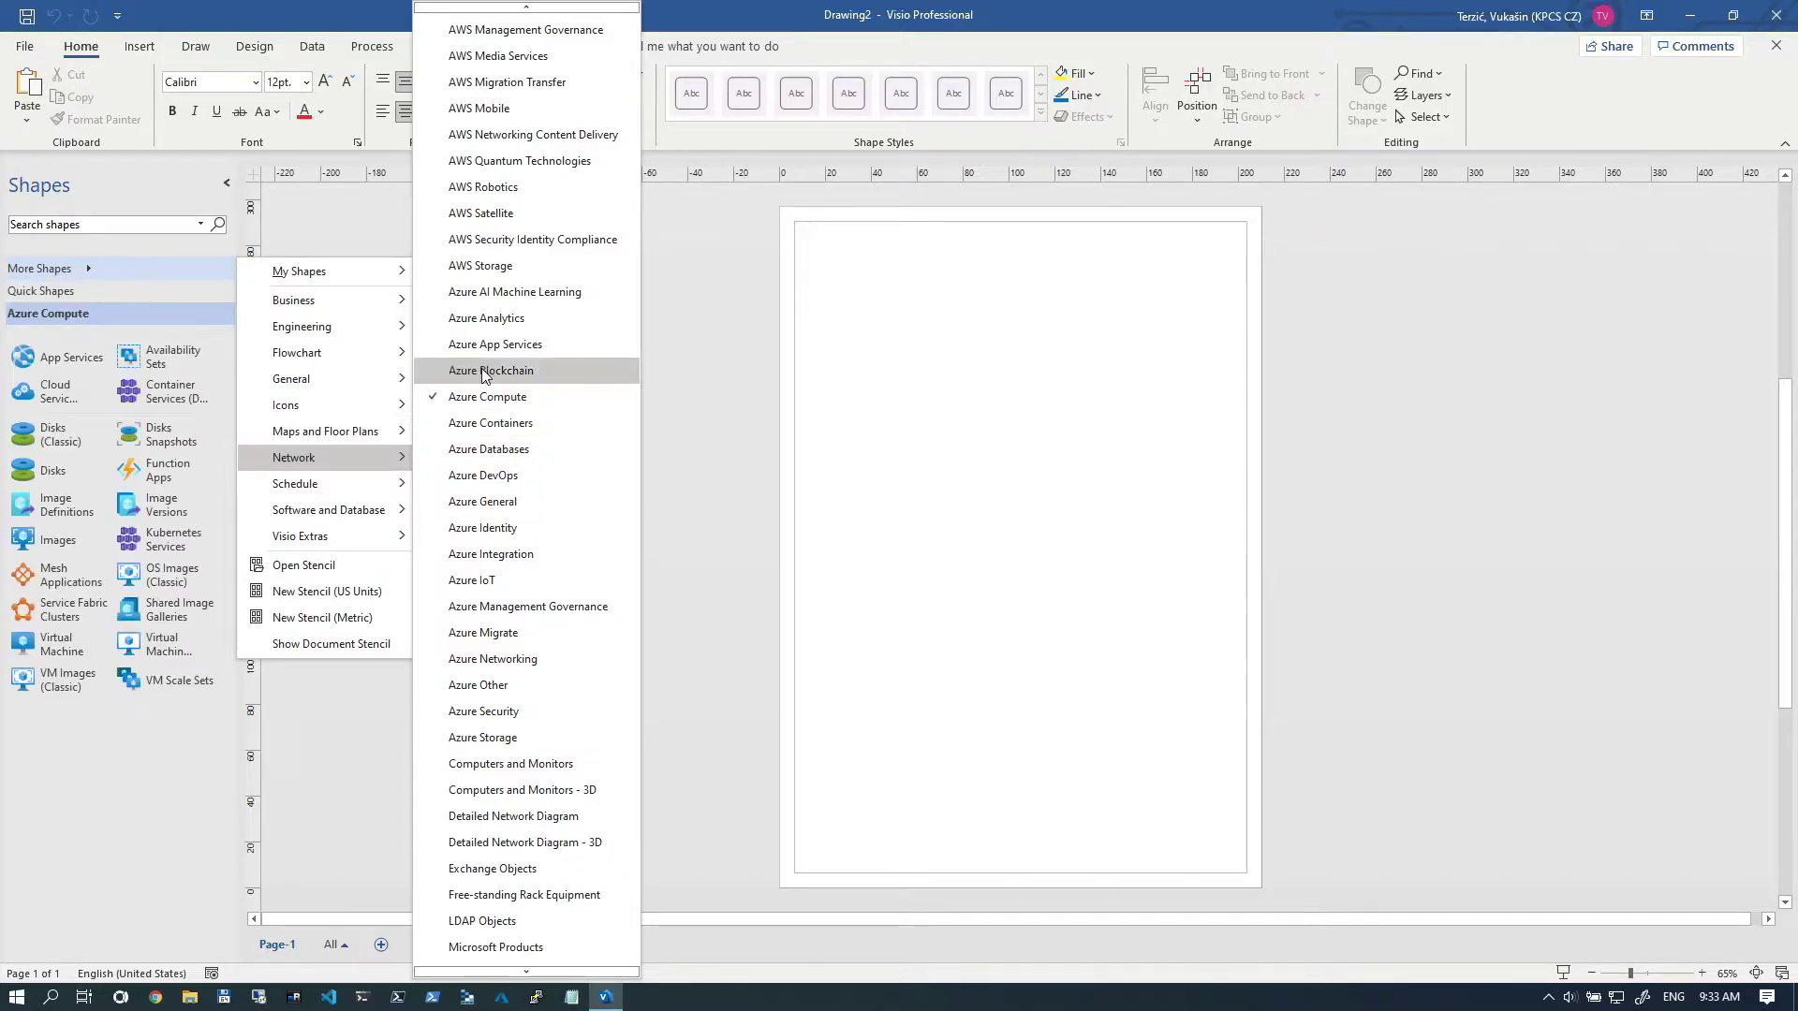
pyautogui.click(132, 747)
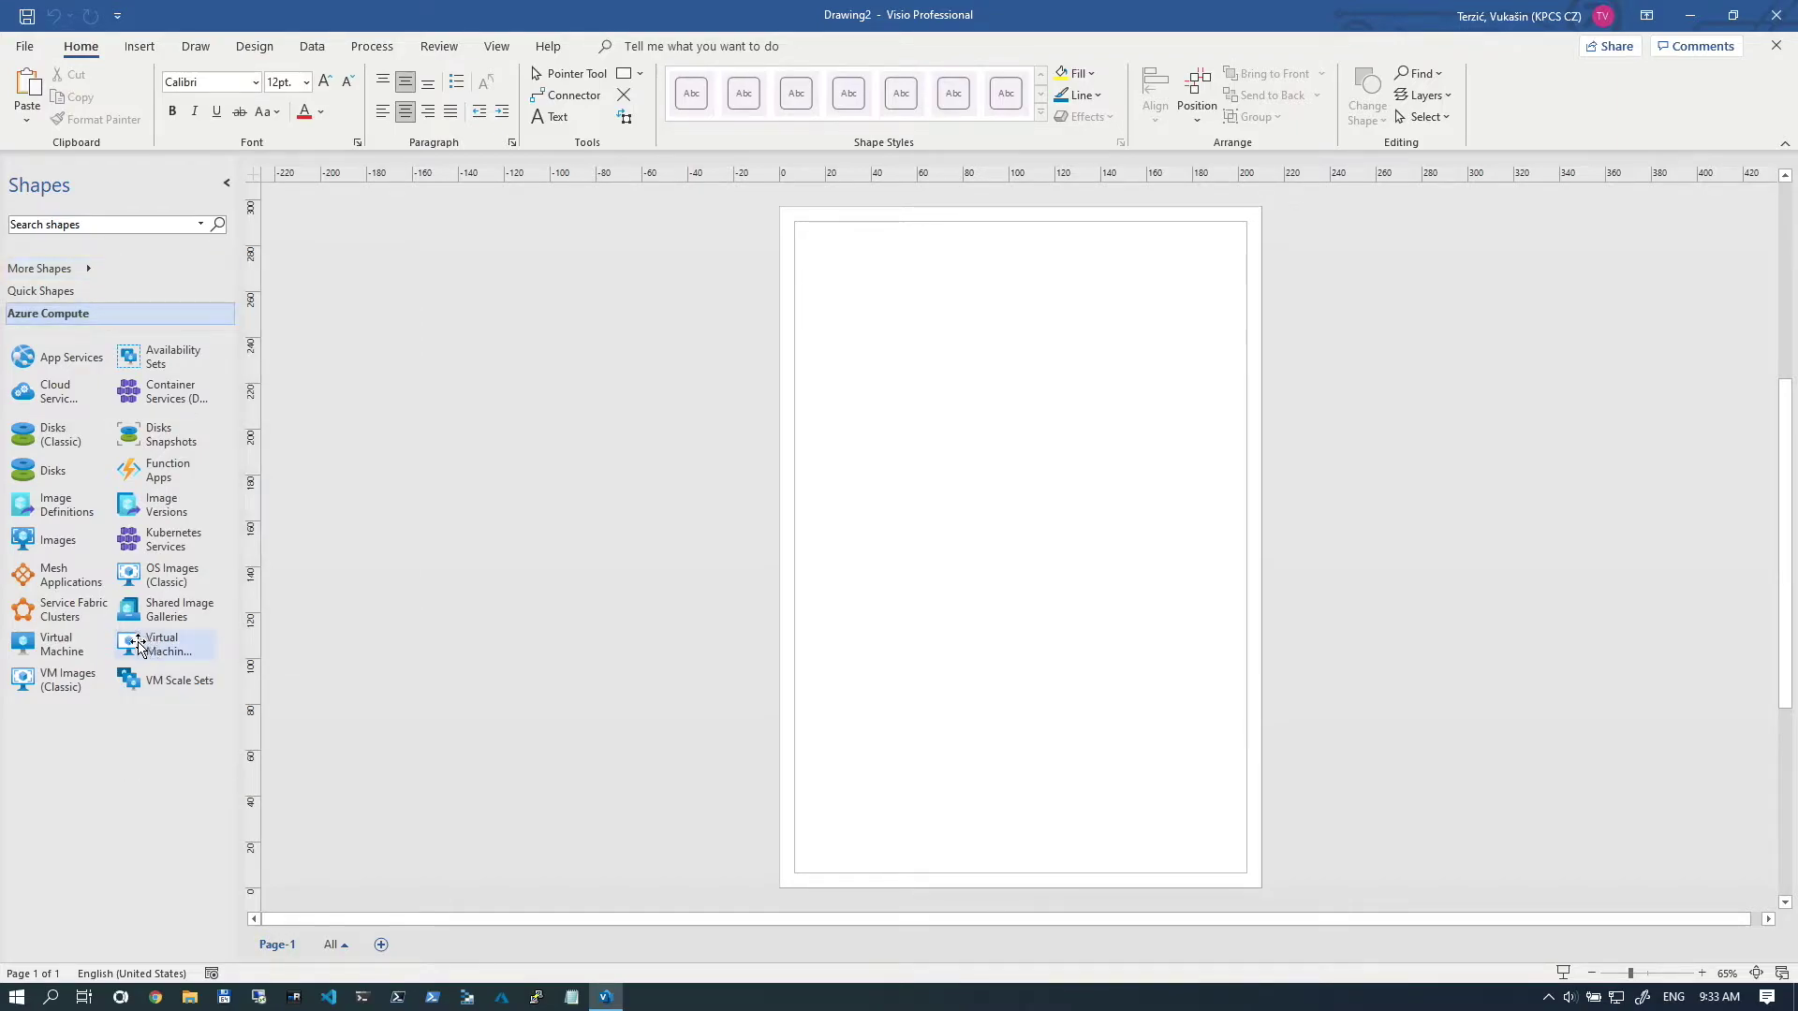
# Place a Virtual Machines (Classic) shape and a Virtual Machine shape side by side on the upper part of the page.
pyautogui.moveTo(132, 646); pyautogui.dragTo(894, 332)
pyautogui.click(963, 354)
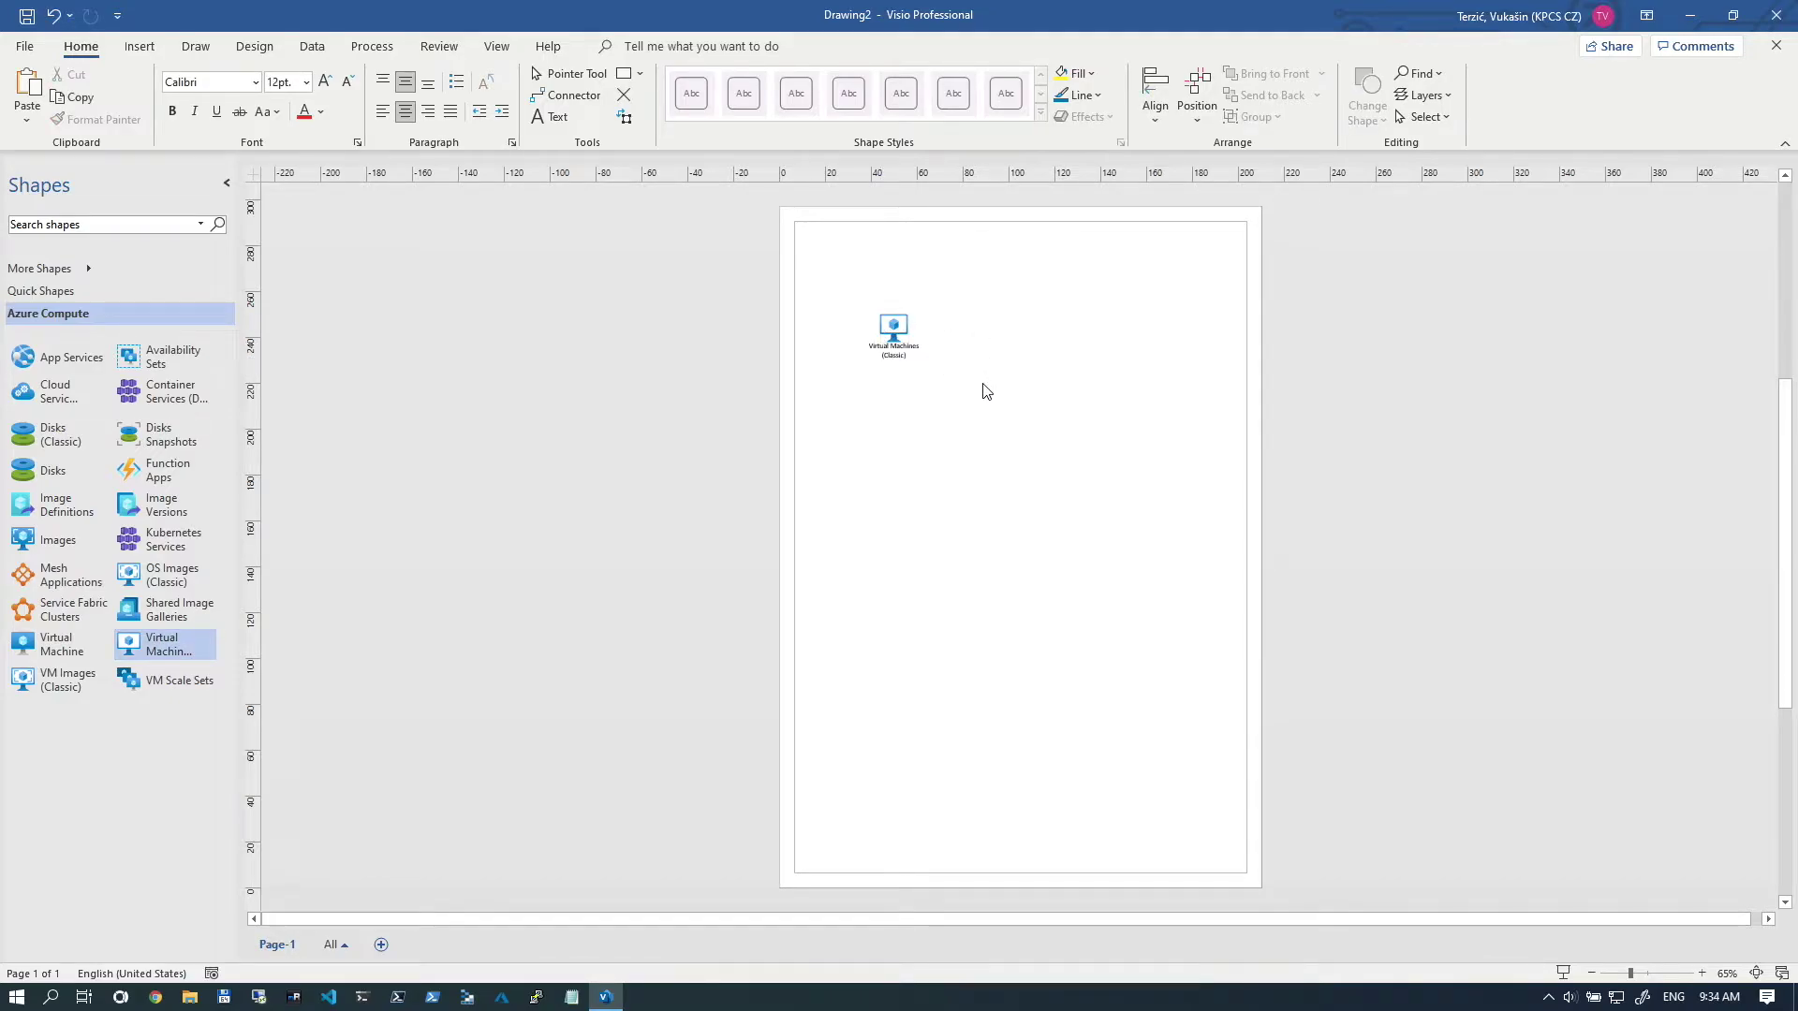
pyautogui.moveTo(26, 645); pyautogui.dragTo(965, 323)
pyautogui.click(1004, 432)
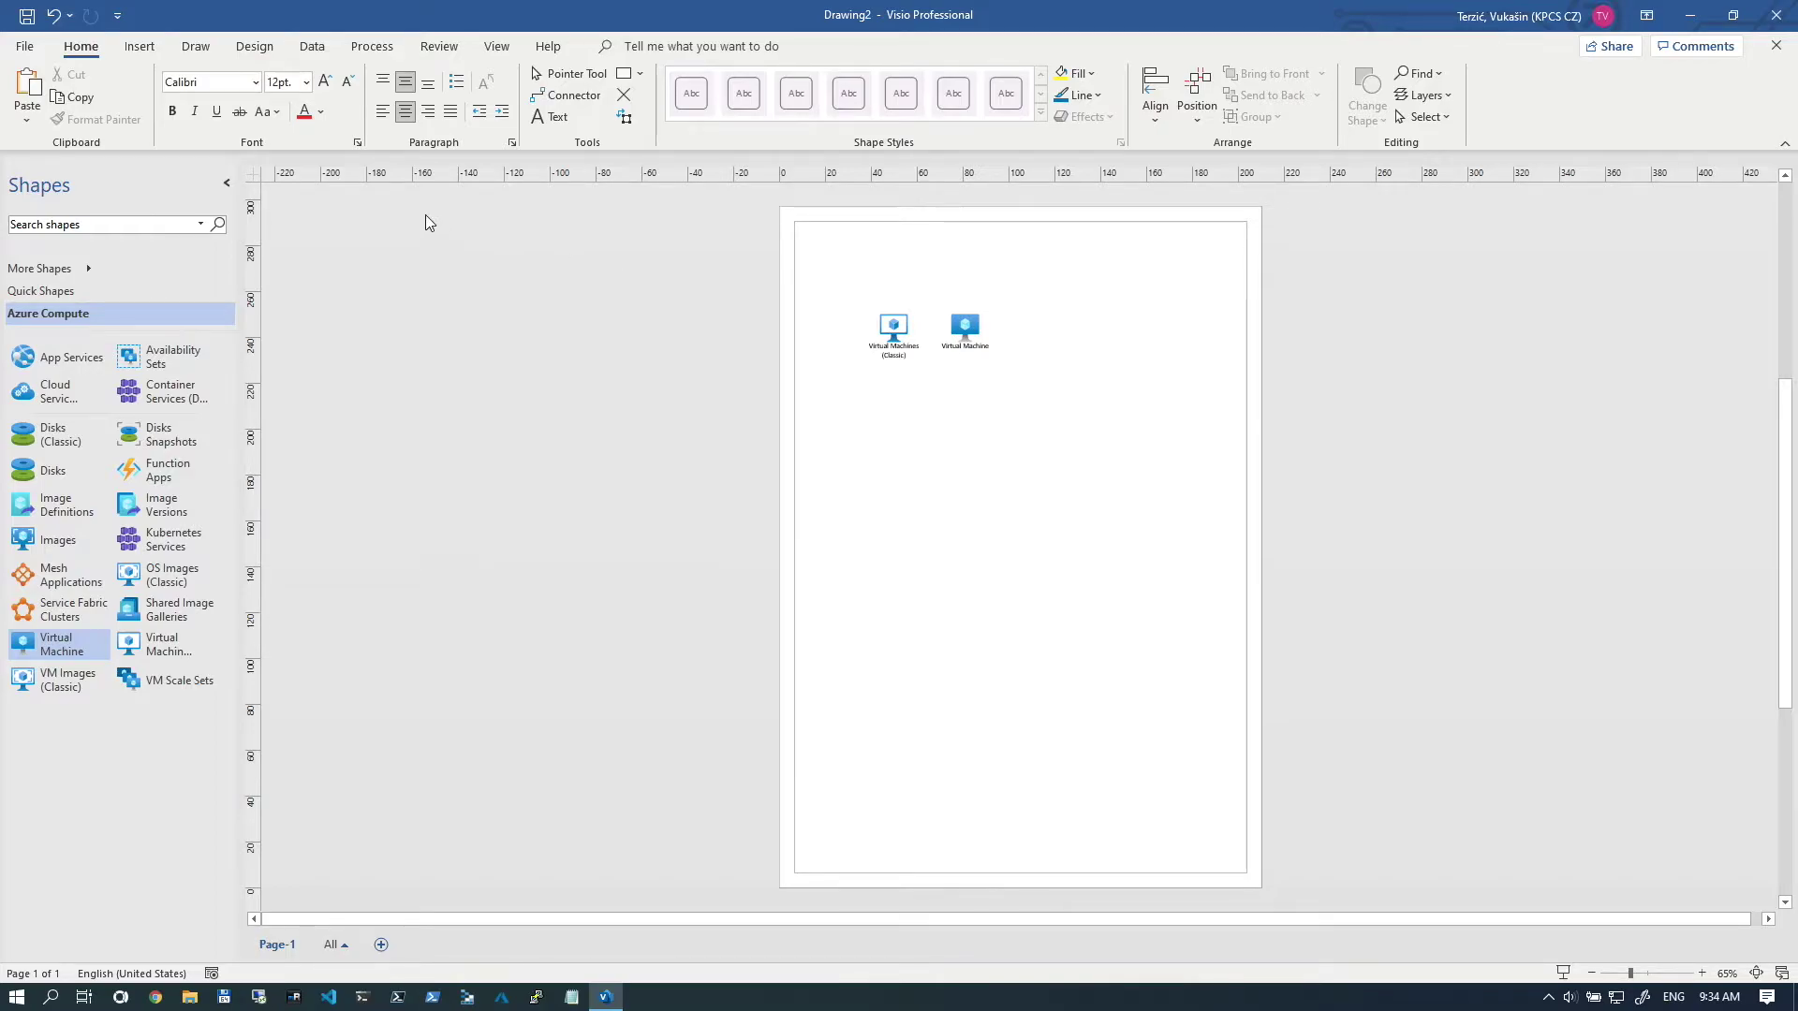
# Create a new metric drawing from the Jenkins Server on Azure sample in the Azure Diagrams network template.
pyautogui.click(24, 46)
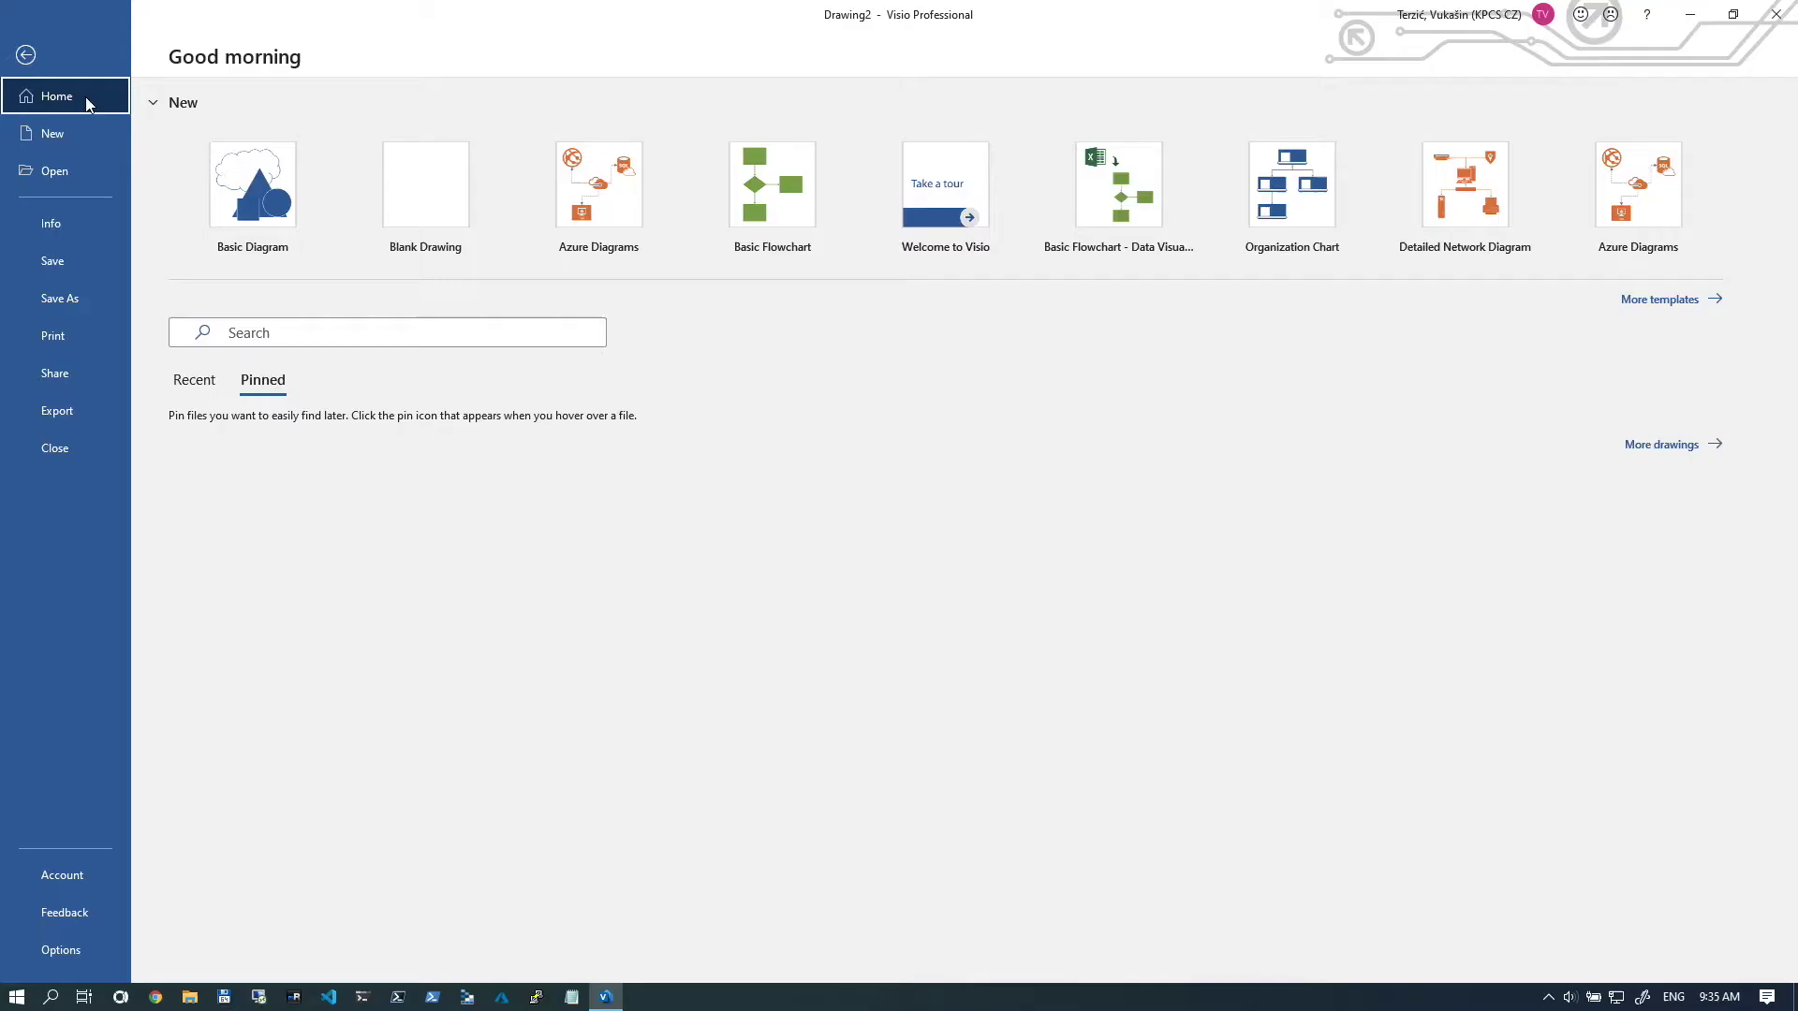
pyautogui.click(75, 139)
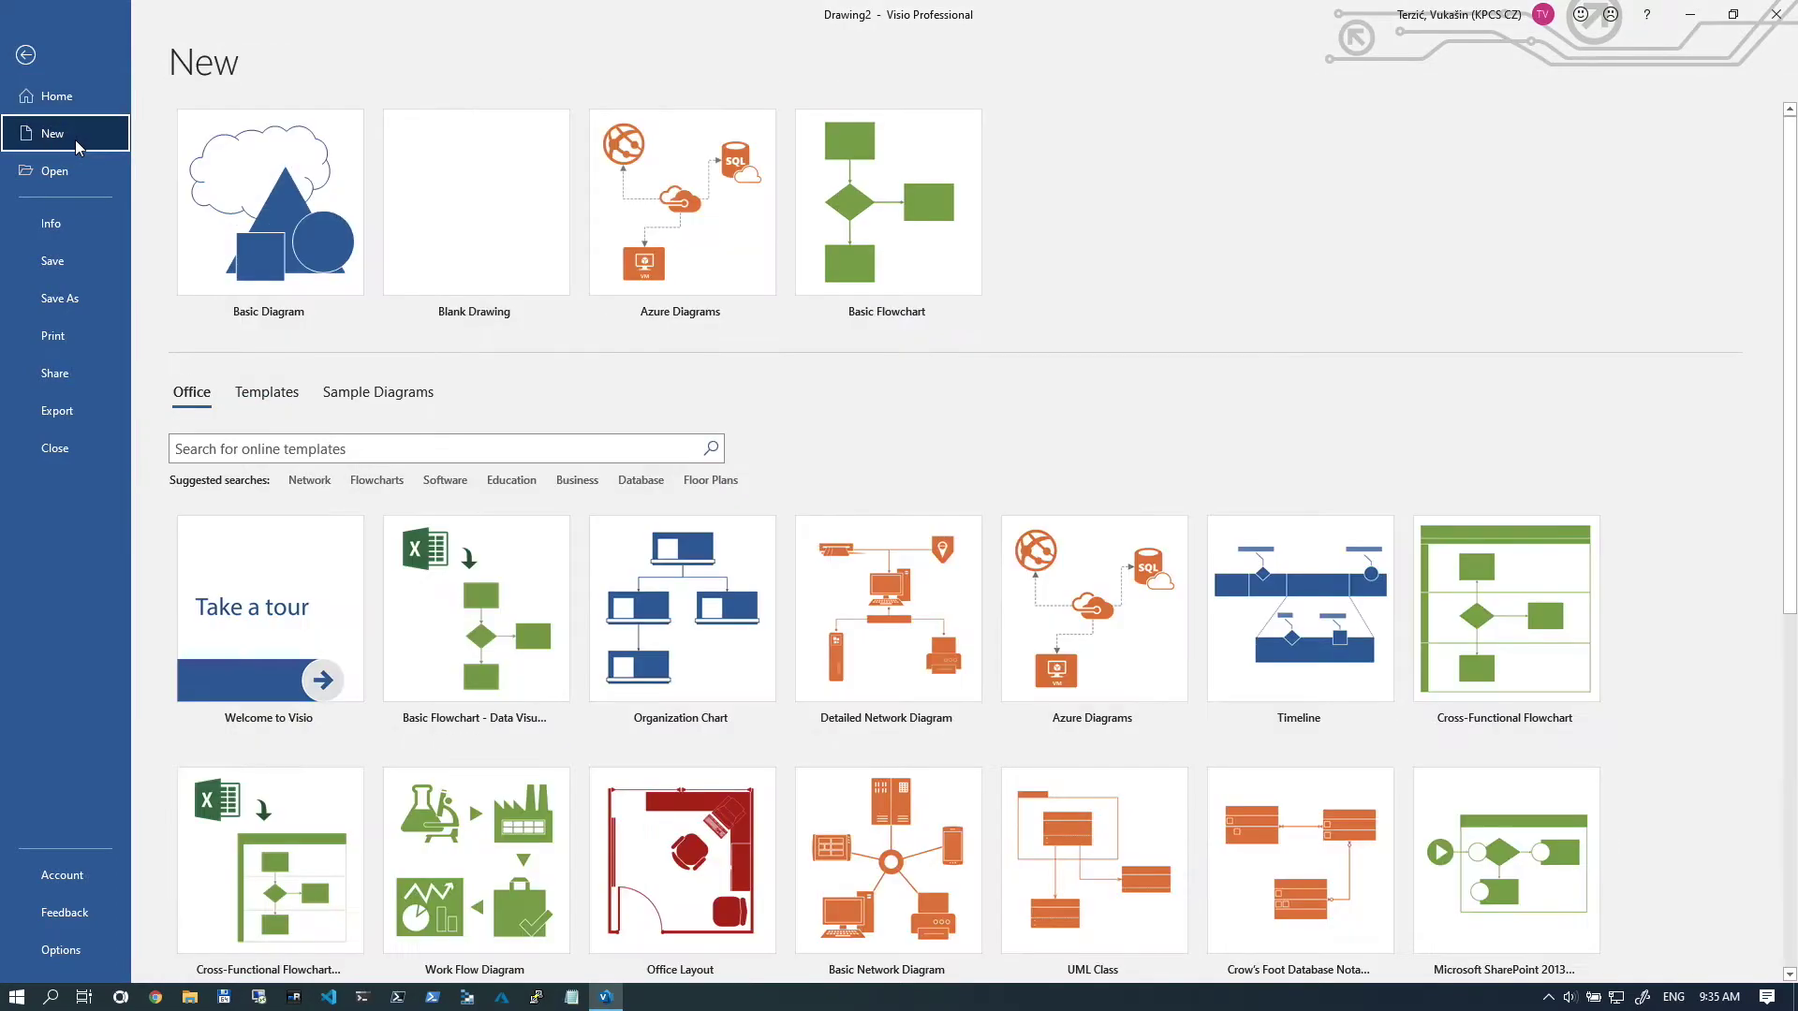
pyautogui.click(262, 394)
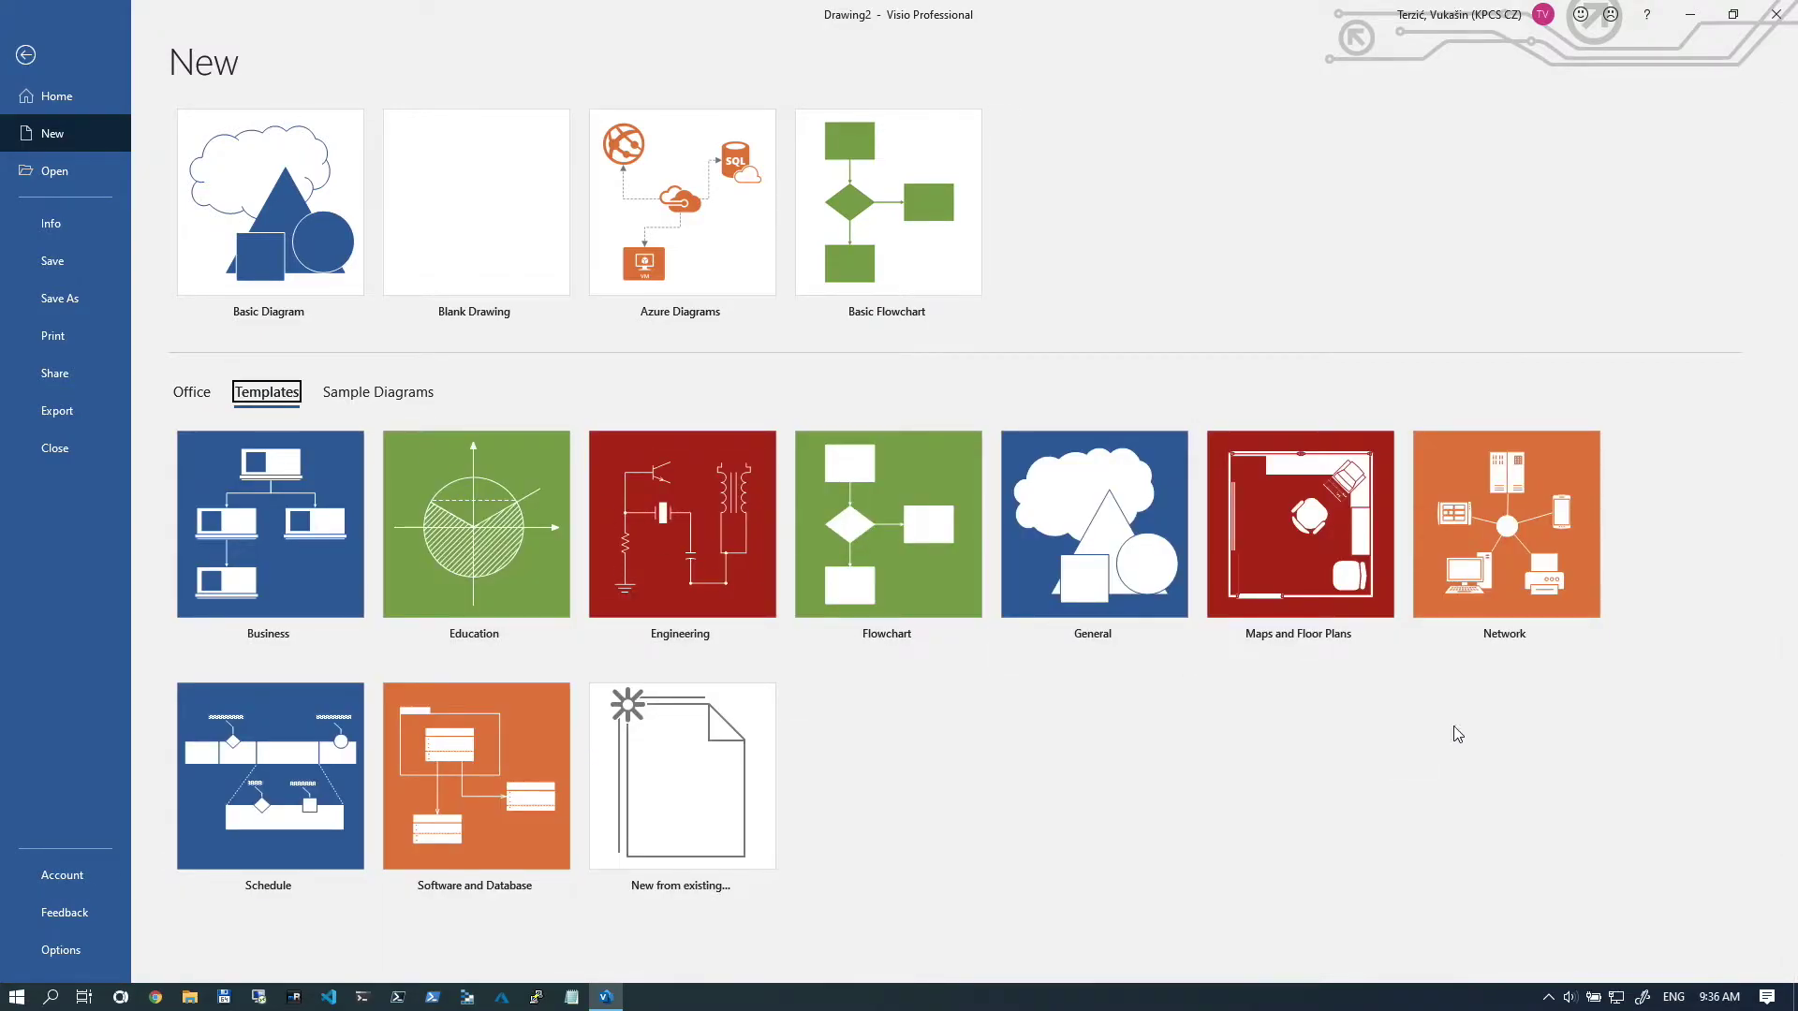
pyautogui.click(1526, 515)
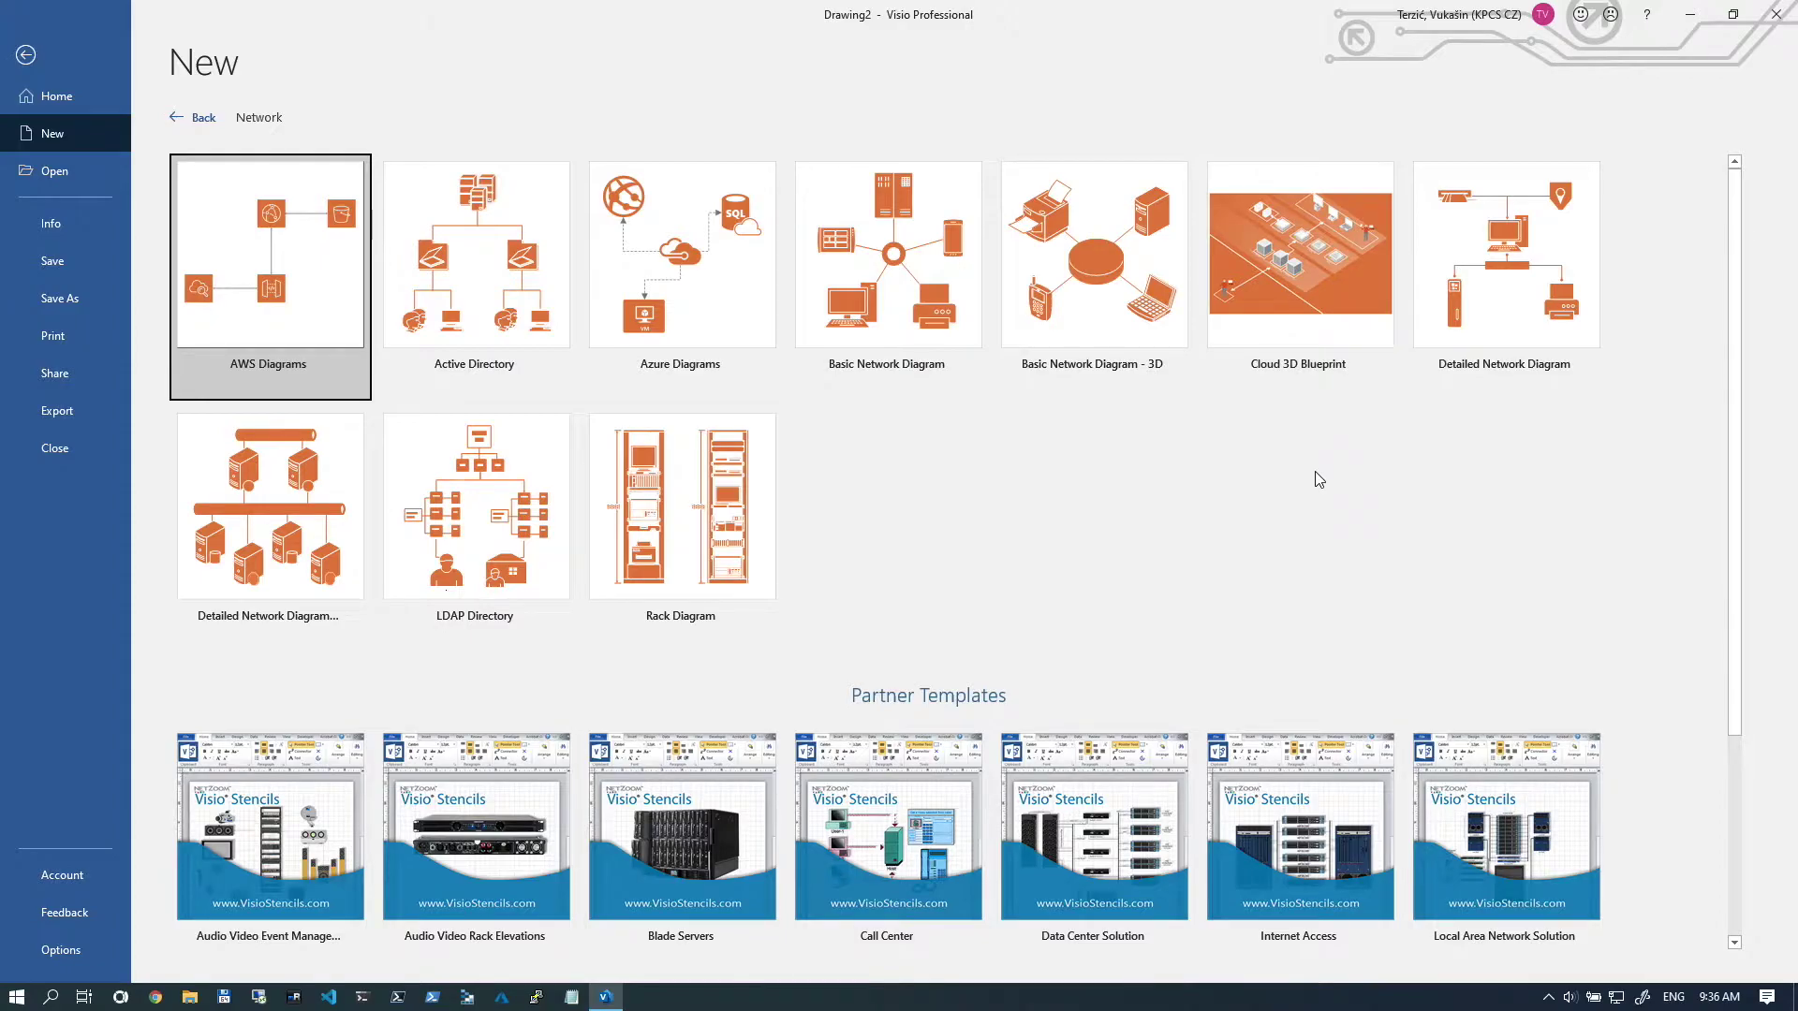
pyautogui.click(693, 237)
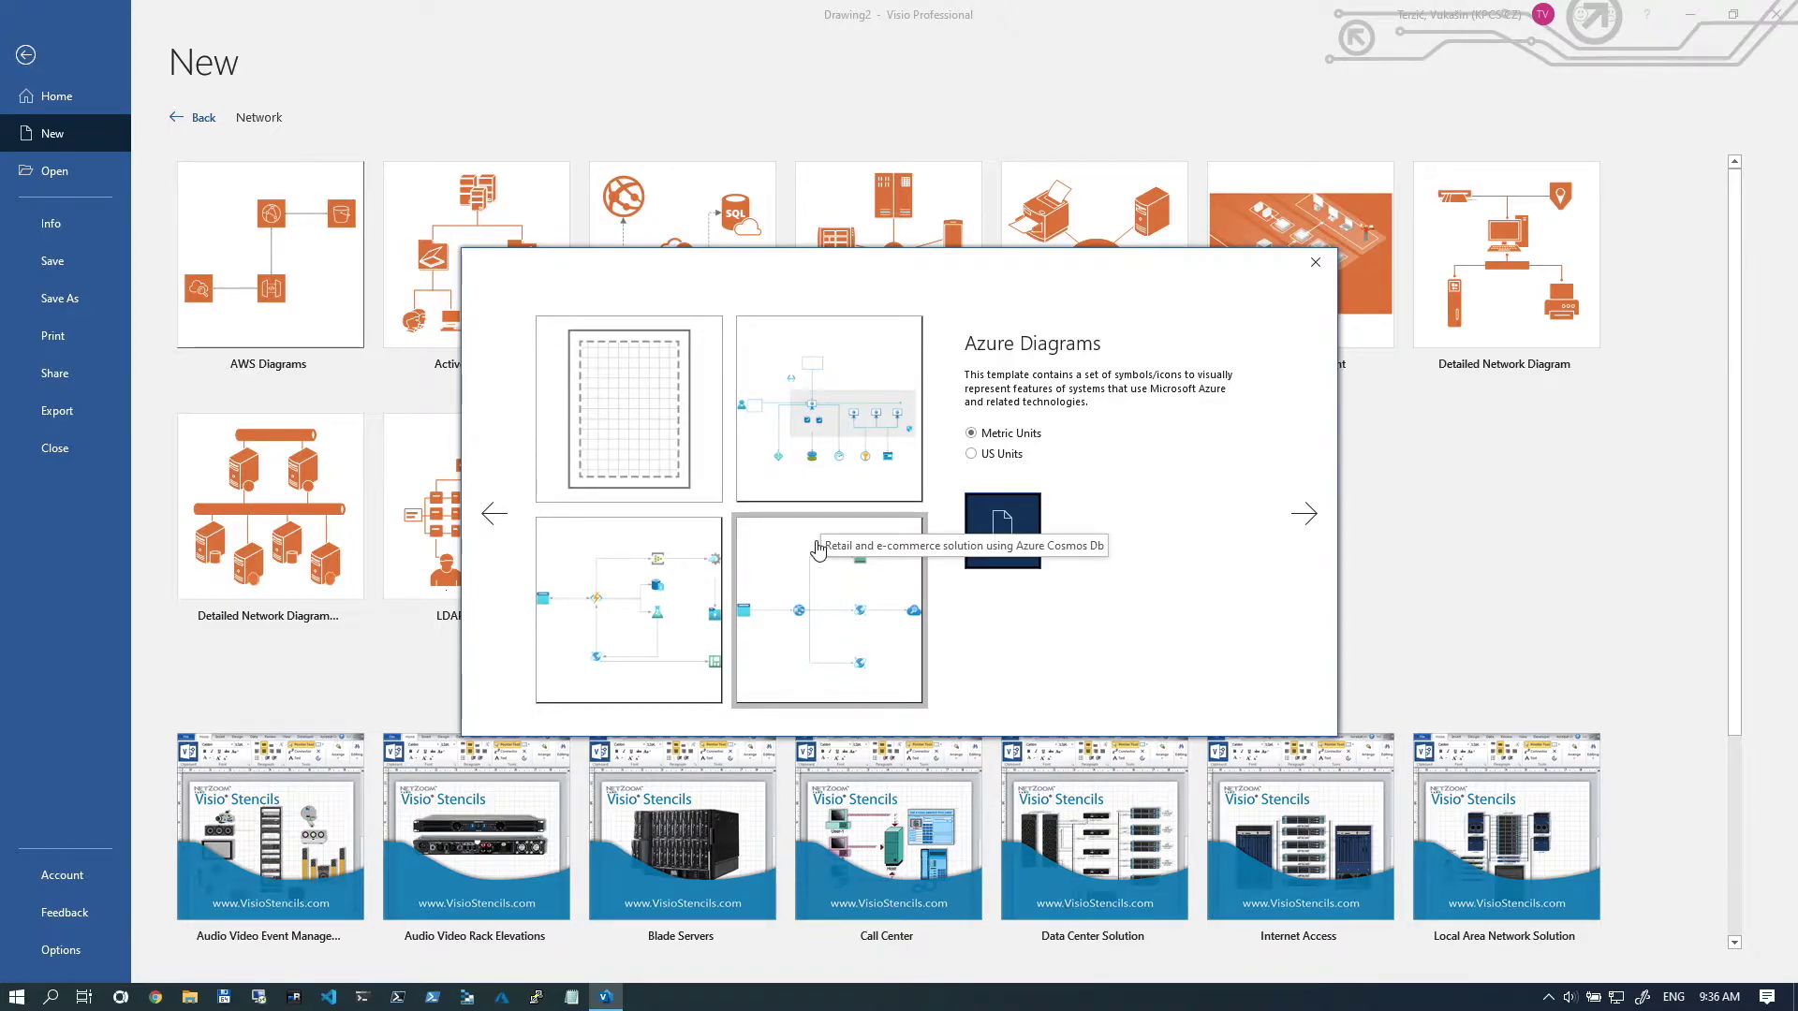
pyautogui.click(830, 461)
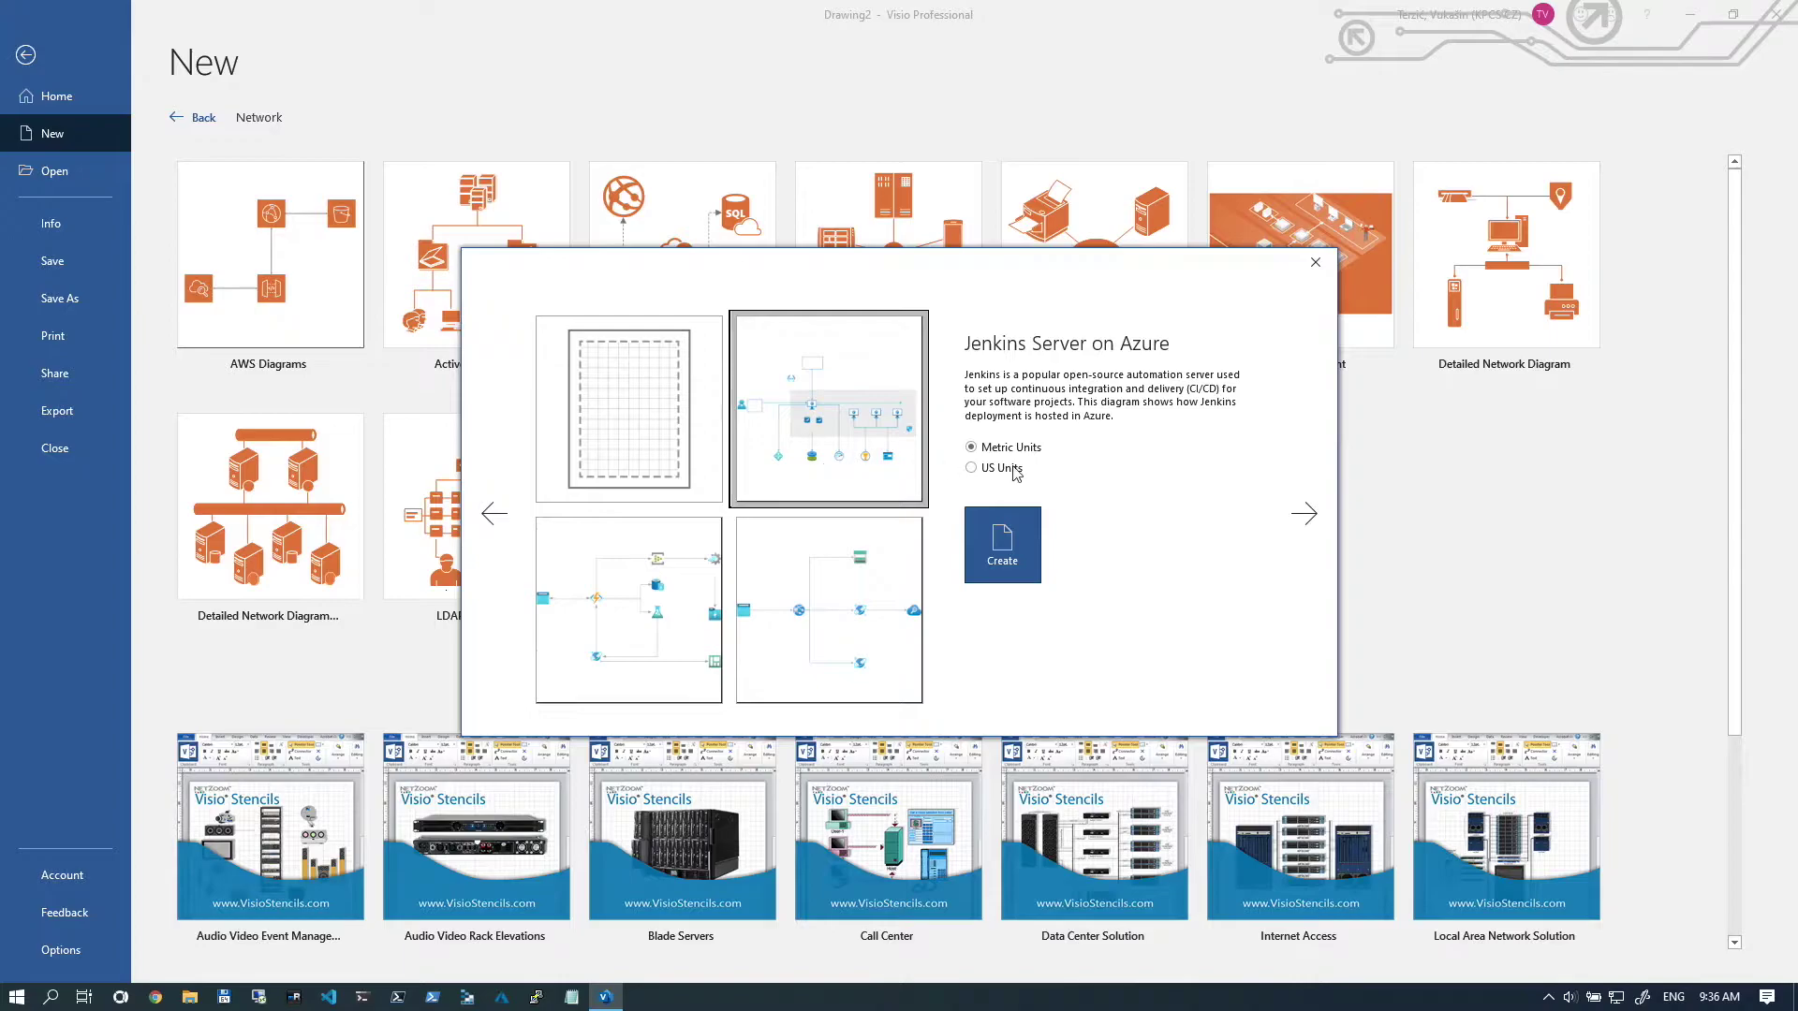
pyautogui.click(1030, 529)
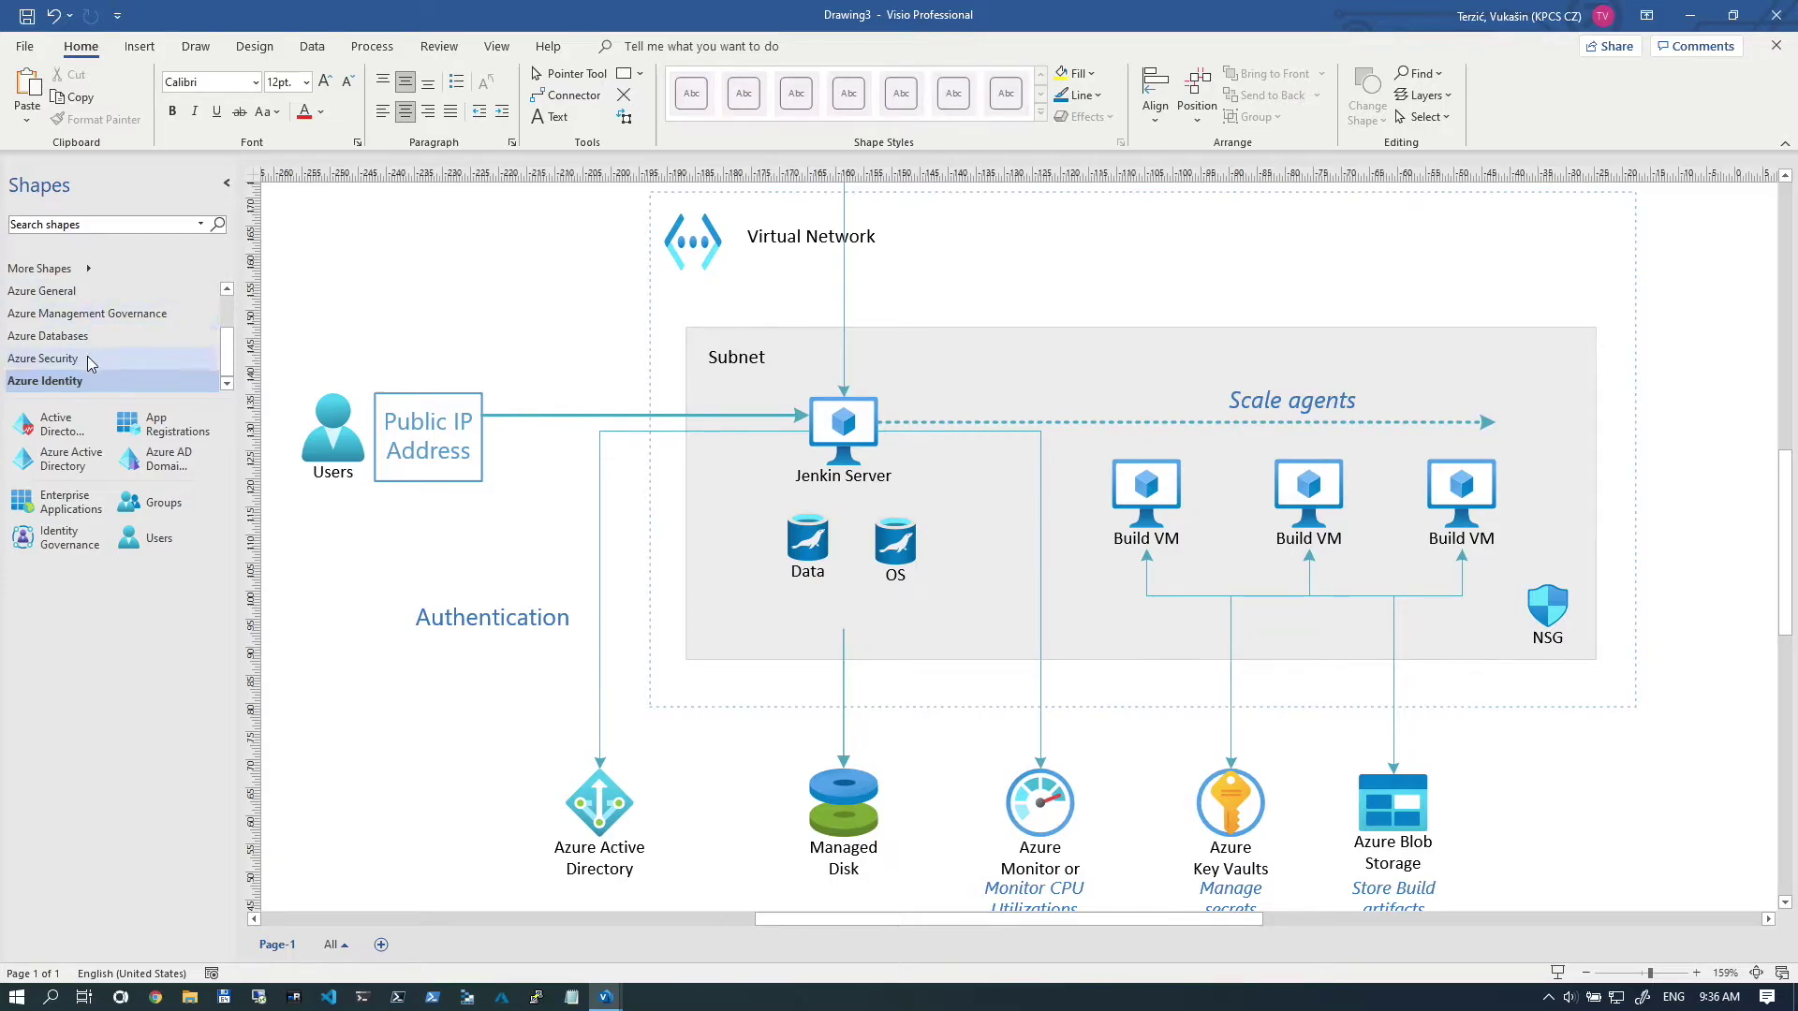
# Look through the Network shape category to see which Azure stencils are open in the Jenkins drawing.
pyautogui.click(38, 268)
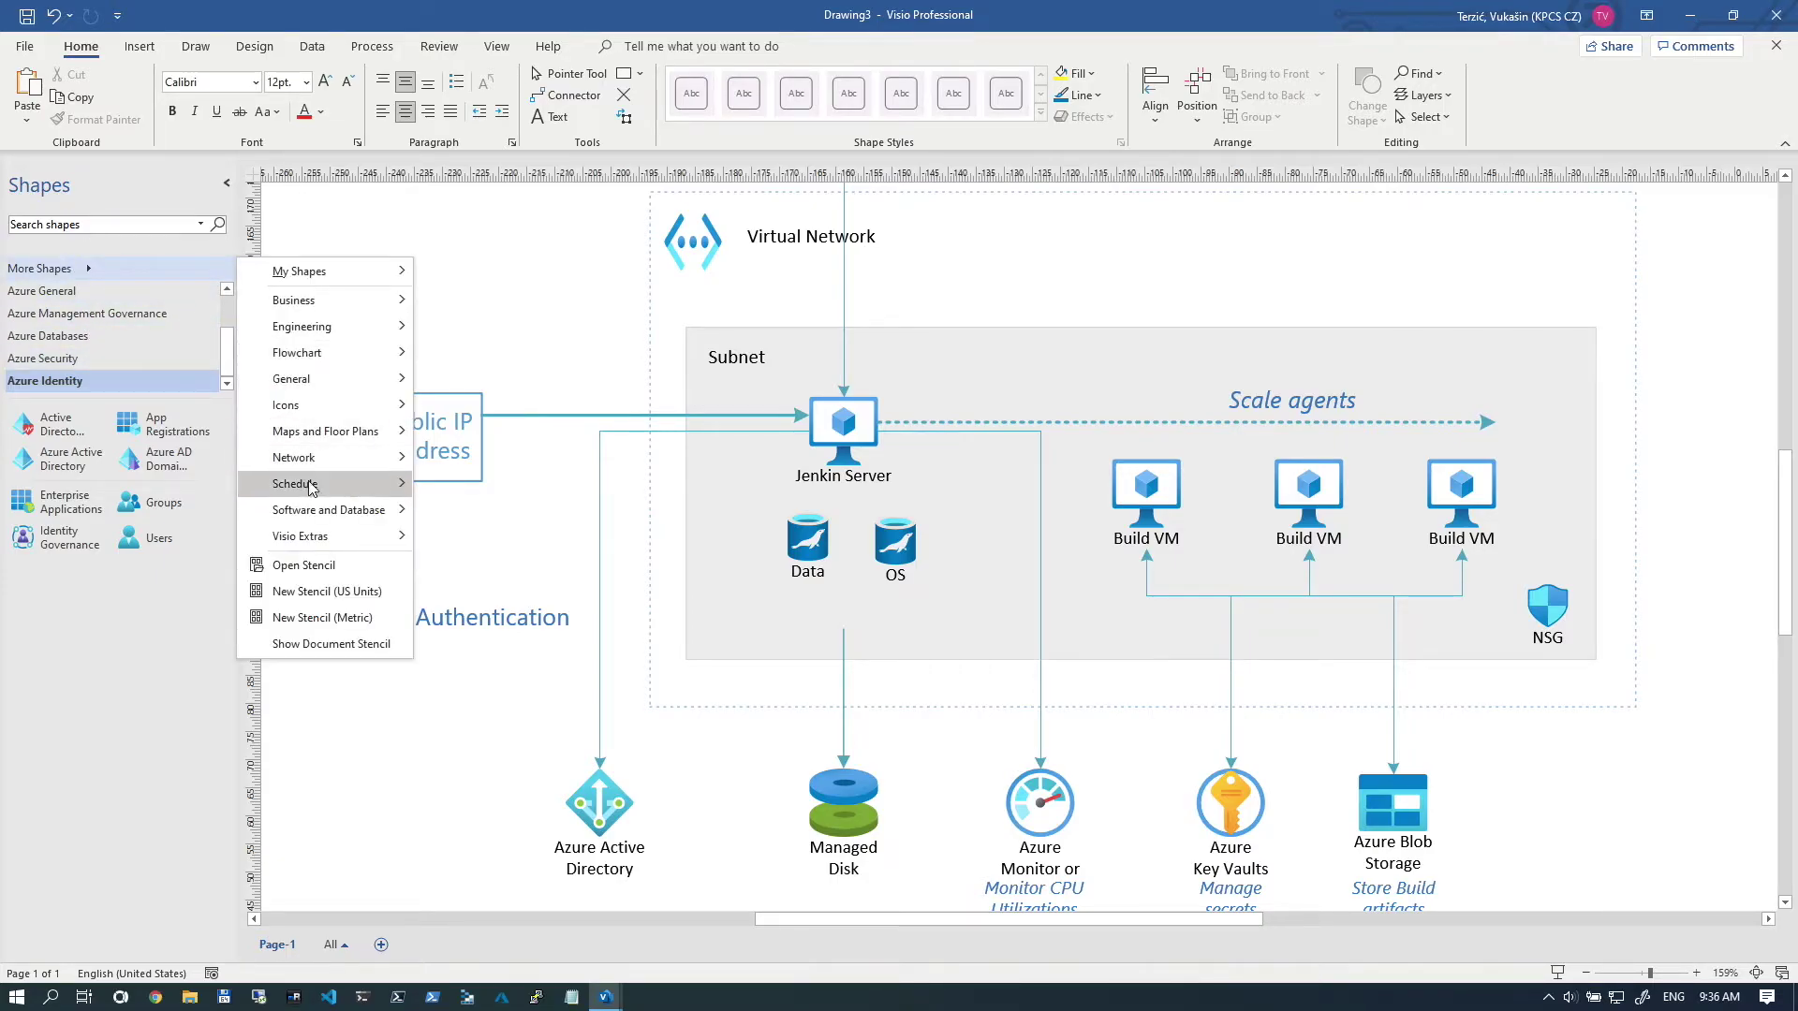
pyautogui.moveTo(309, 457)
pyautogui.scroll(-1, 506, 740)
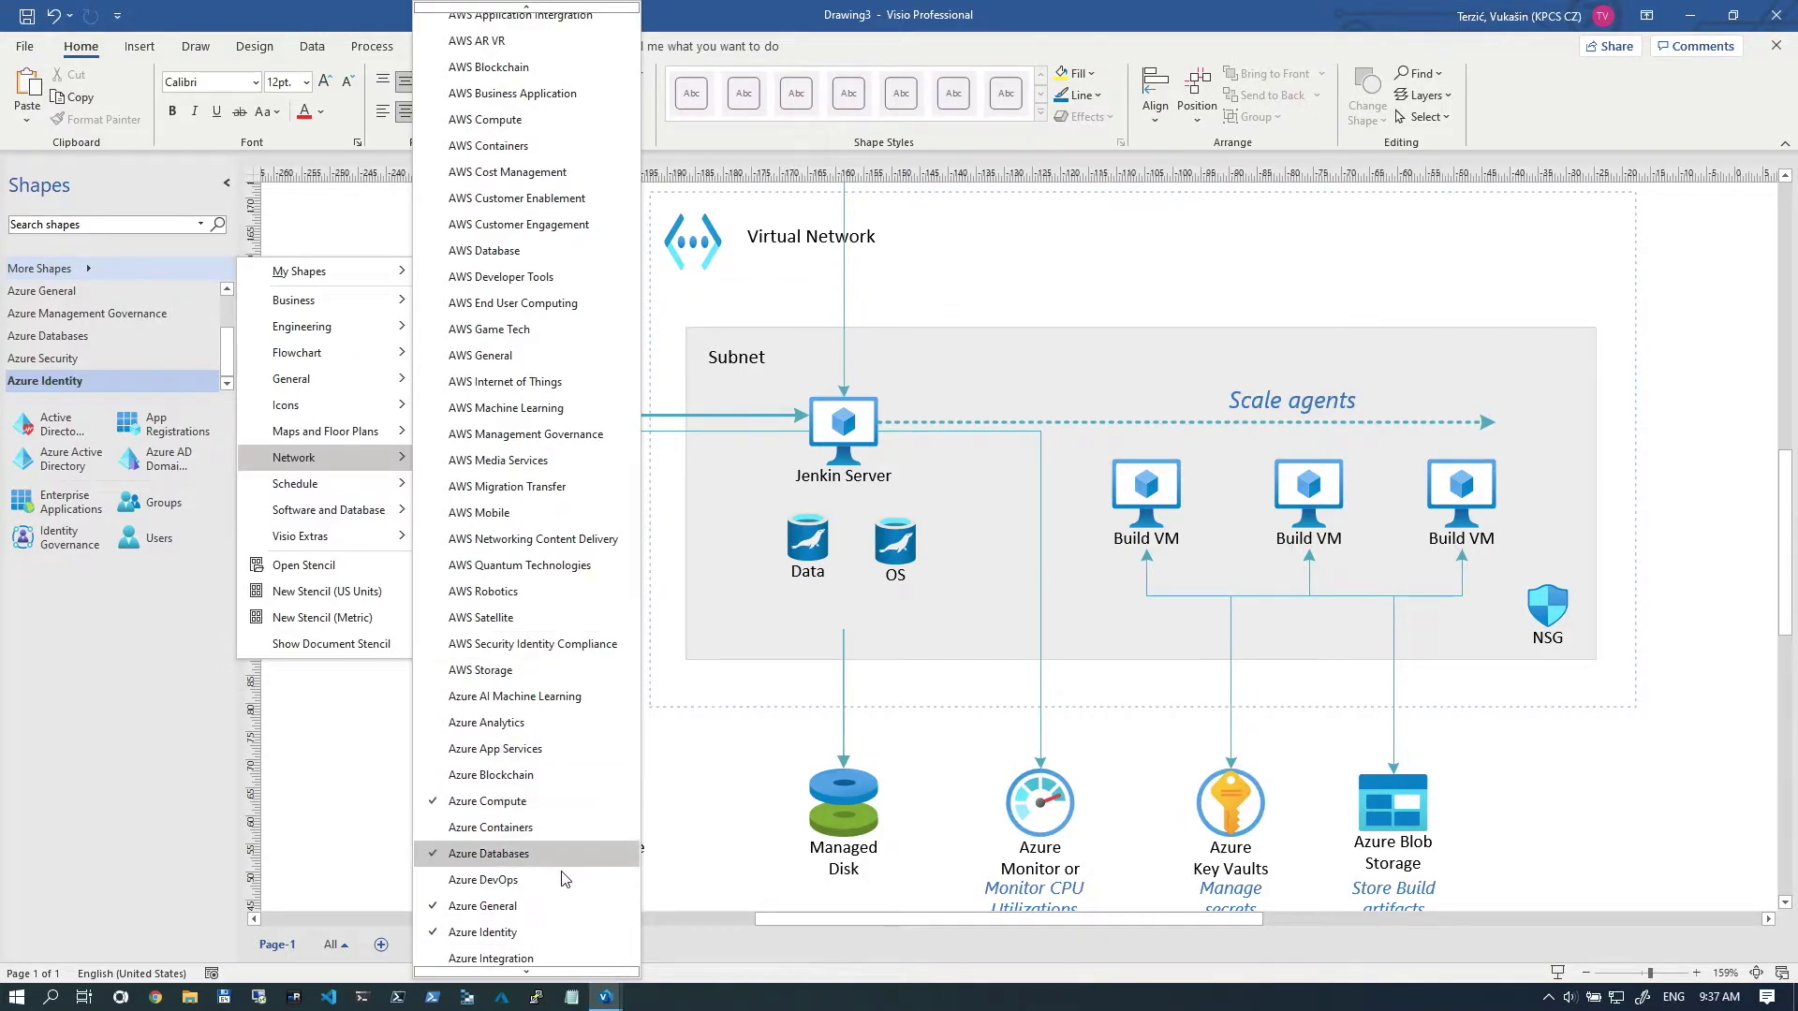
pyautogui.click(1131, 254)
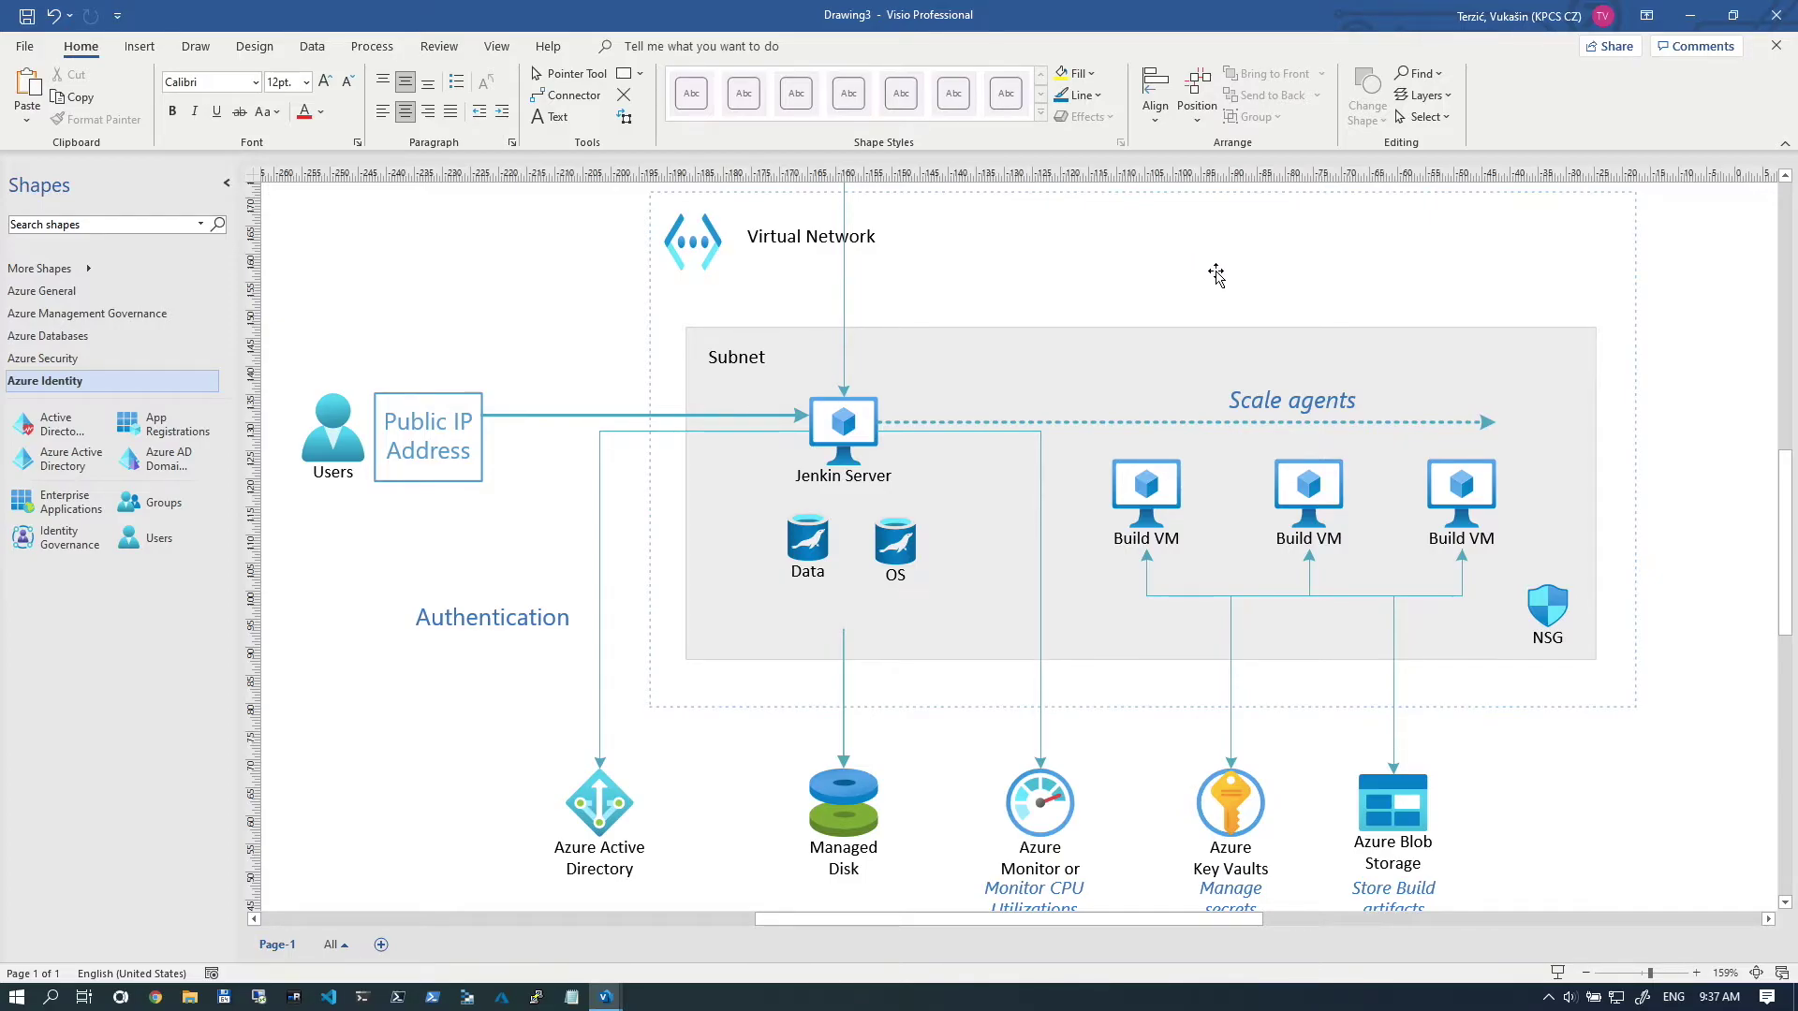
# Switch to the browser and read the Azure architecture icons page, including its address, usage rules and example diagram.
pyautogui.hotkey('ctrl', 'Right')
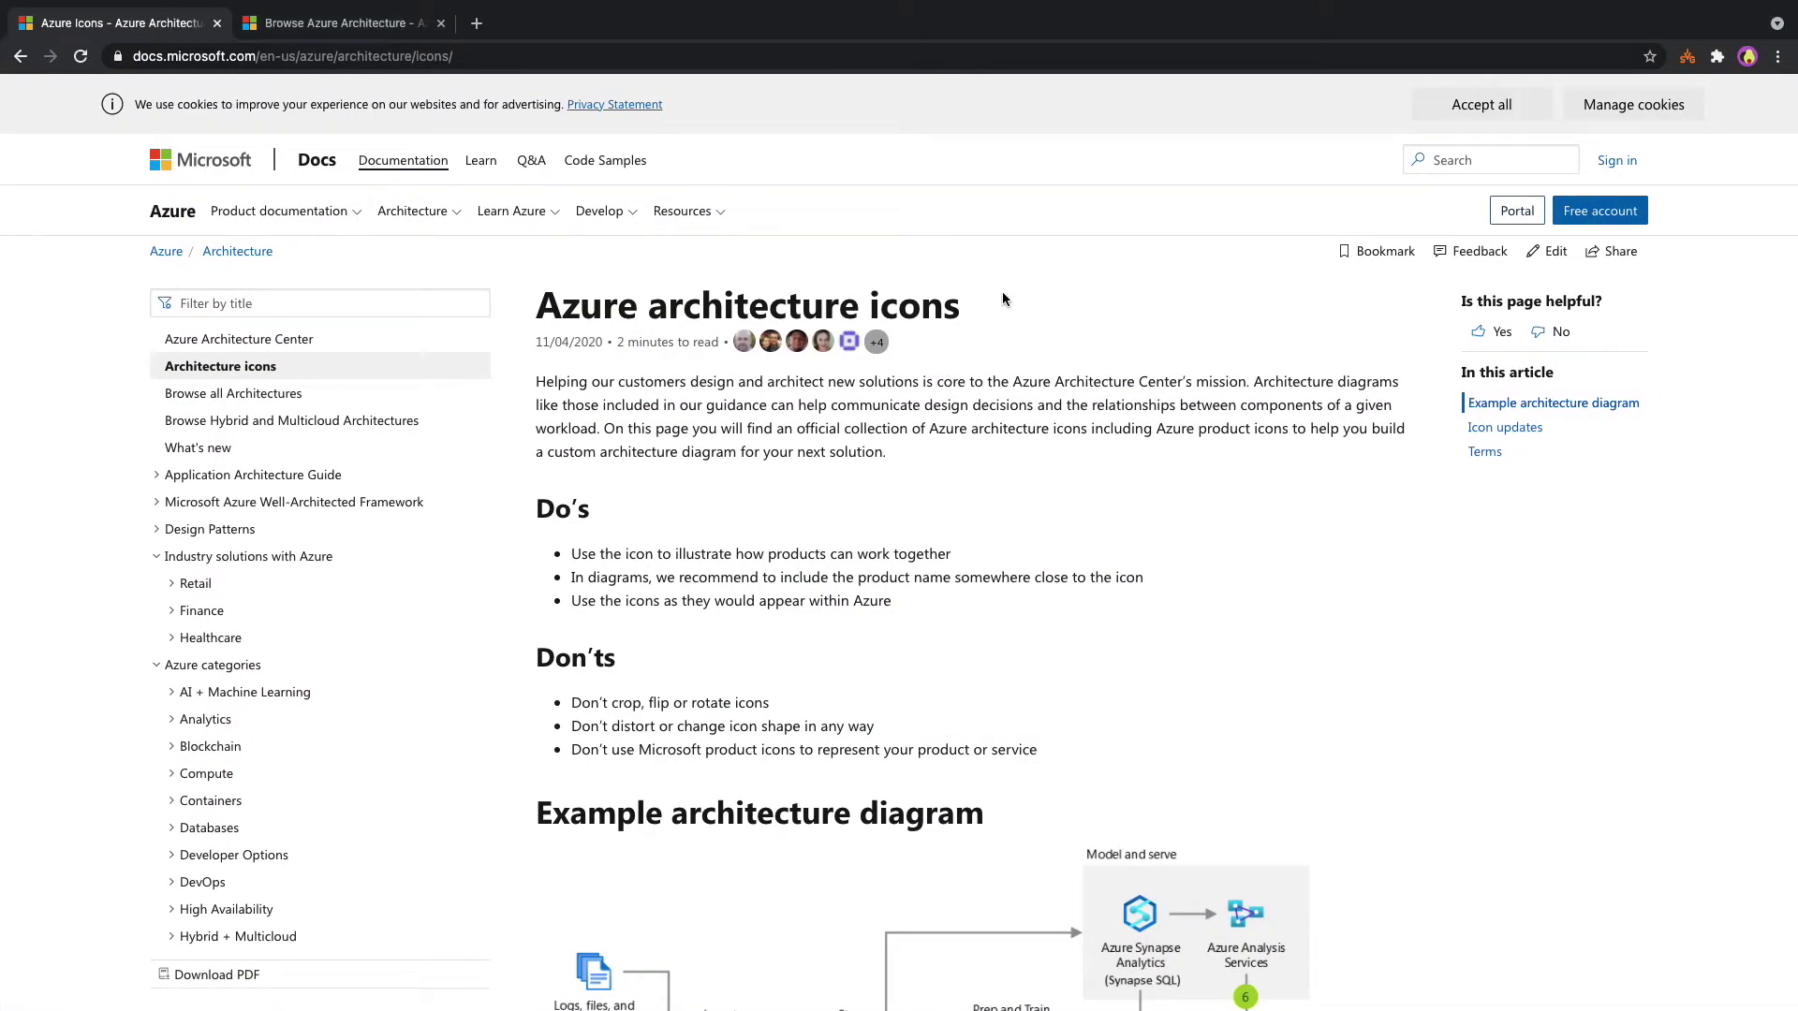
pyautogui.click(996, 52)
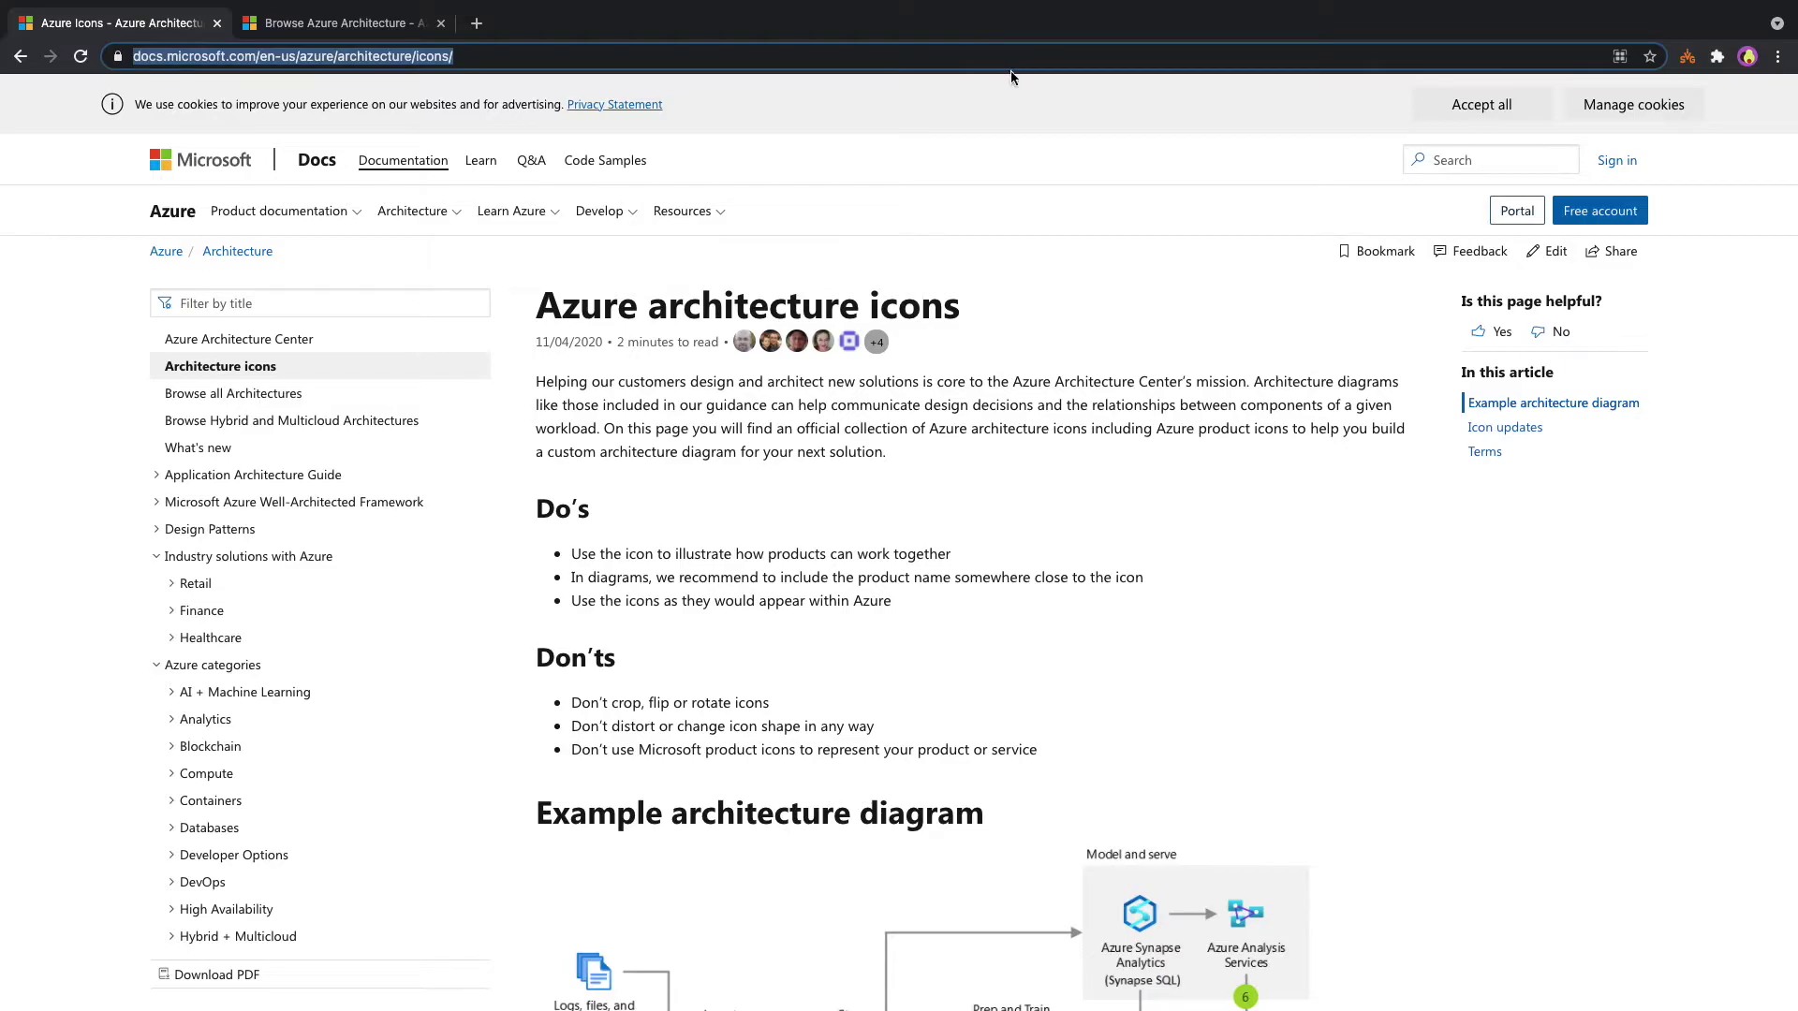
pyautogui.scroll(-2, 1041, 382)
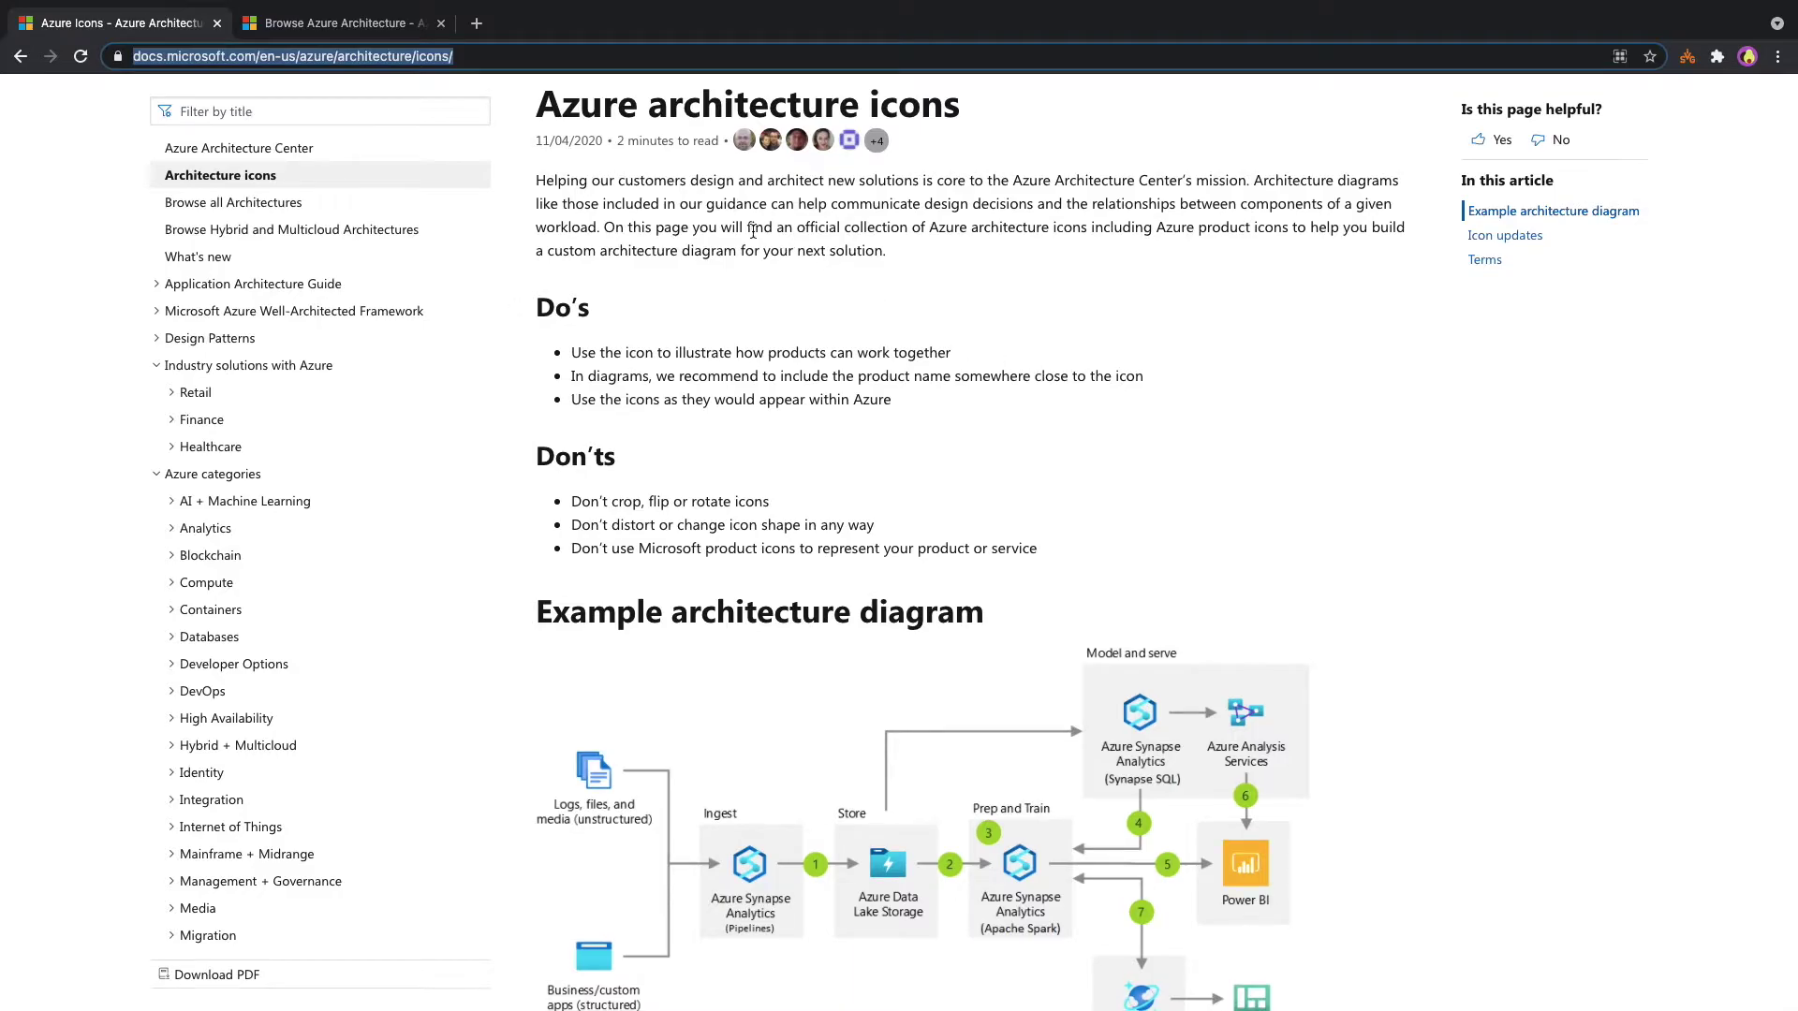
pyautogui.scroll(-7, 759, 493)
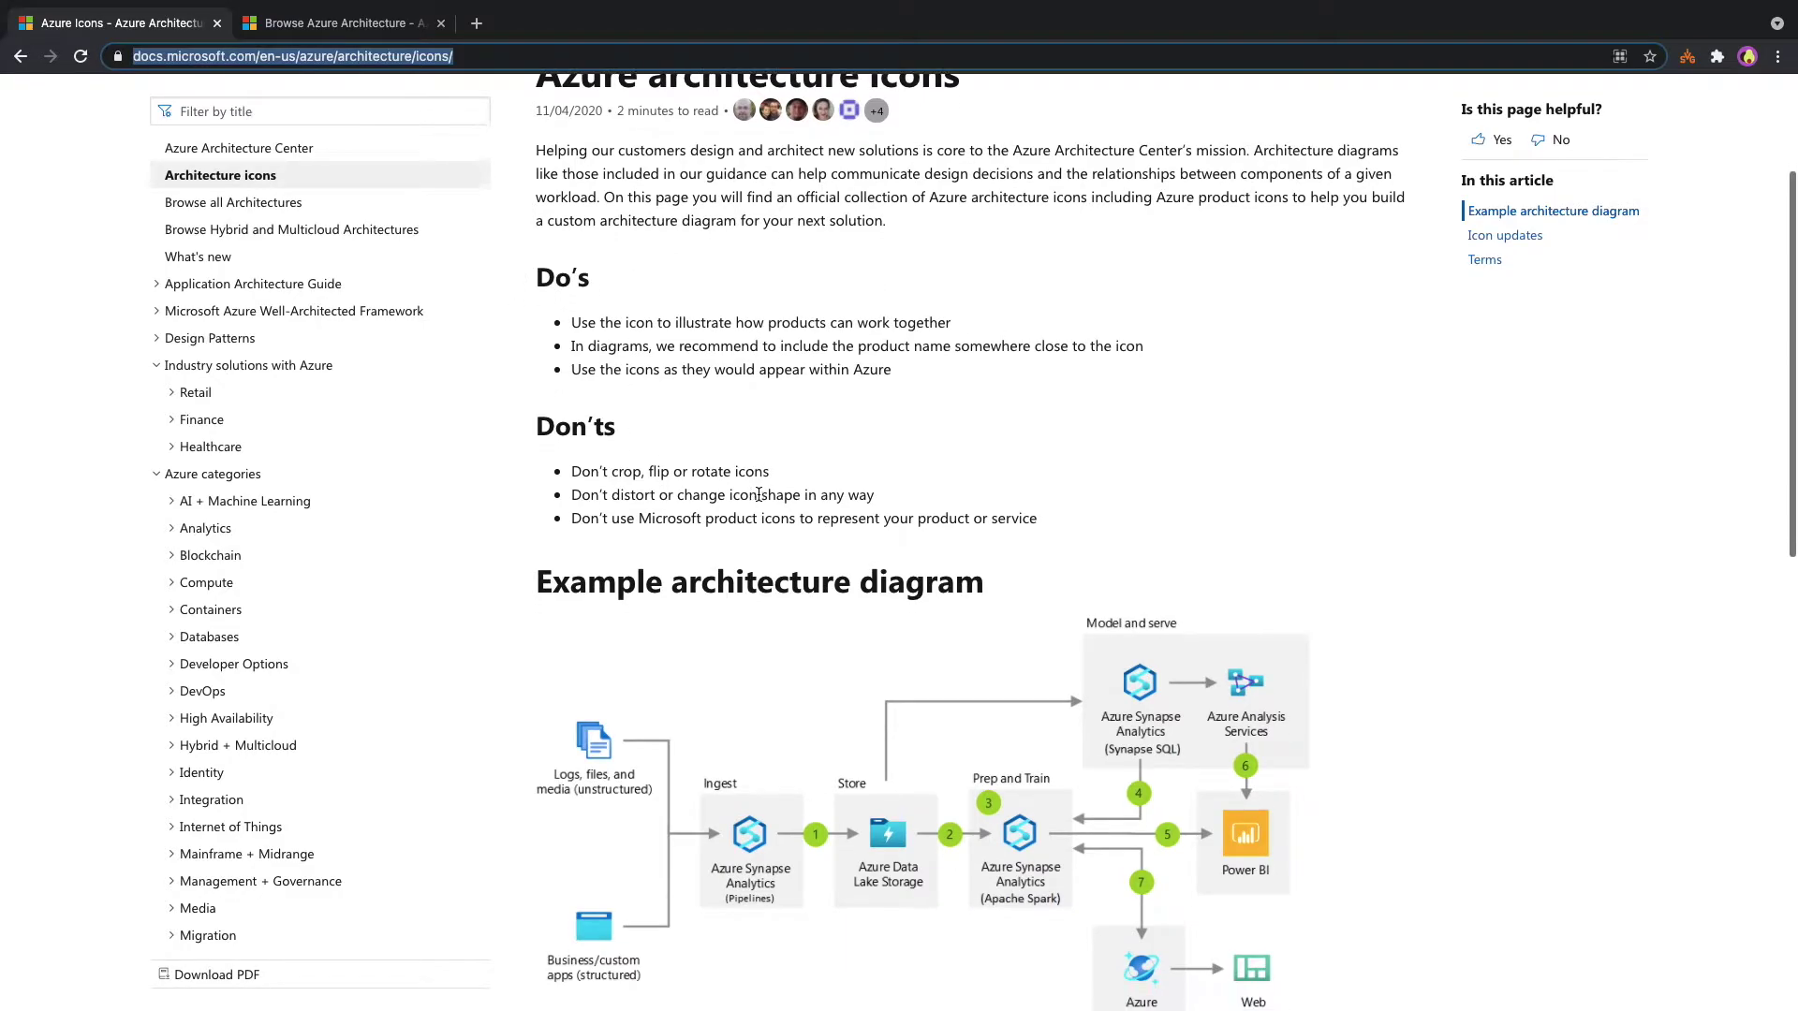
pyautogui.scroll(-5, 759, 501)
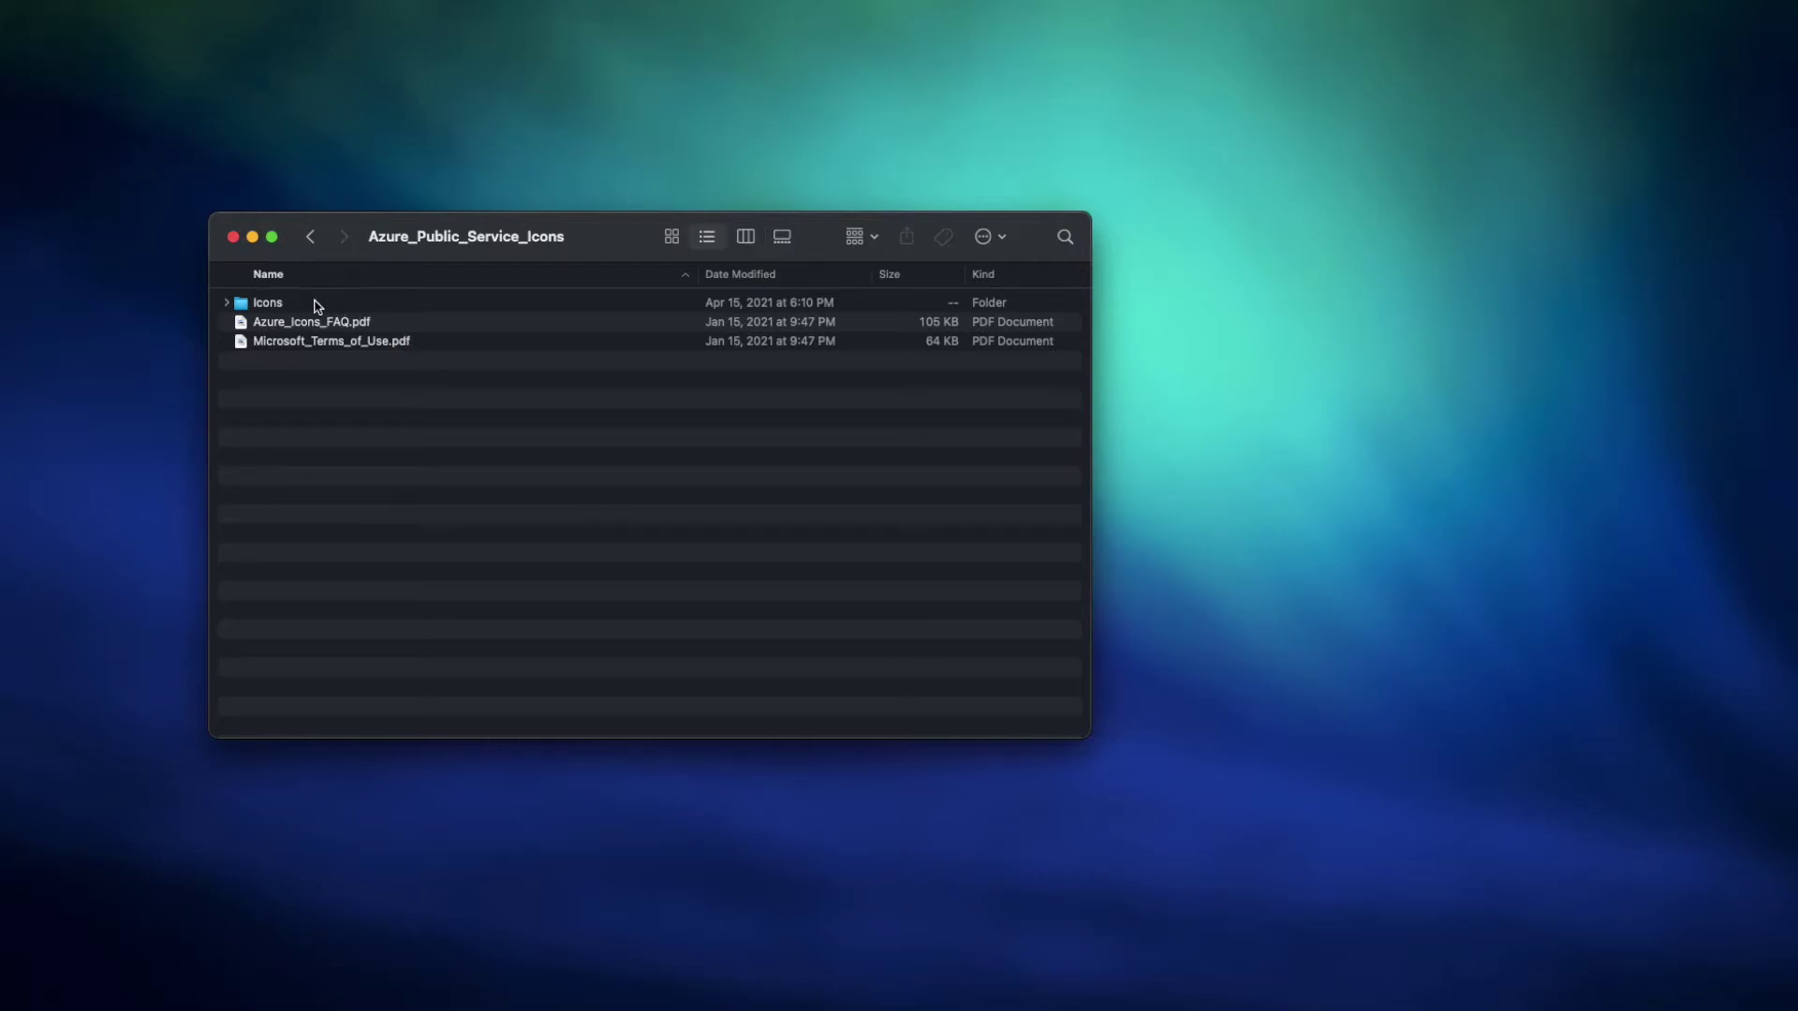
# In the Azure_Public_Service_Icons folder, inspect the Compute icons and locate 10021-icon-service-Virtual-Machine.svg, then collapse the Icons folder.
pyautogui.click(234, 306)
pyautogui.click(227, 303)
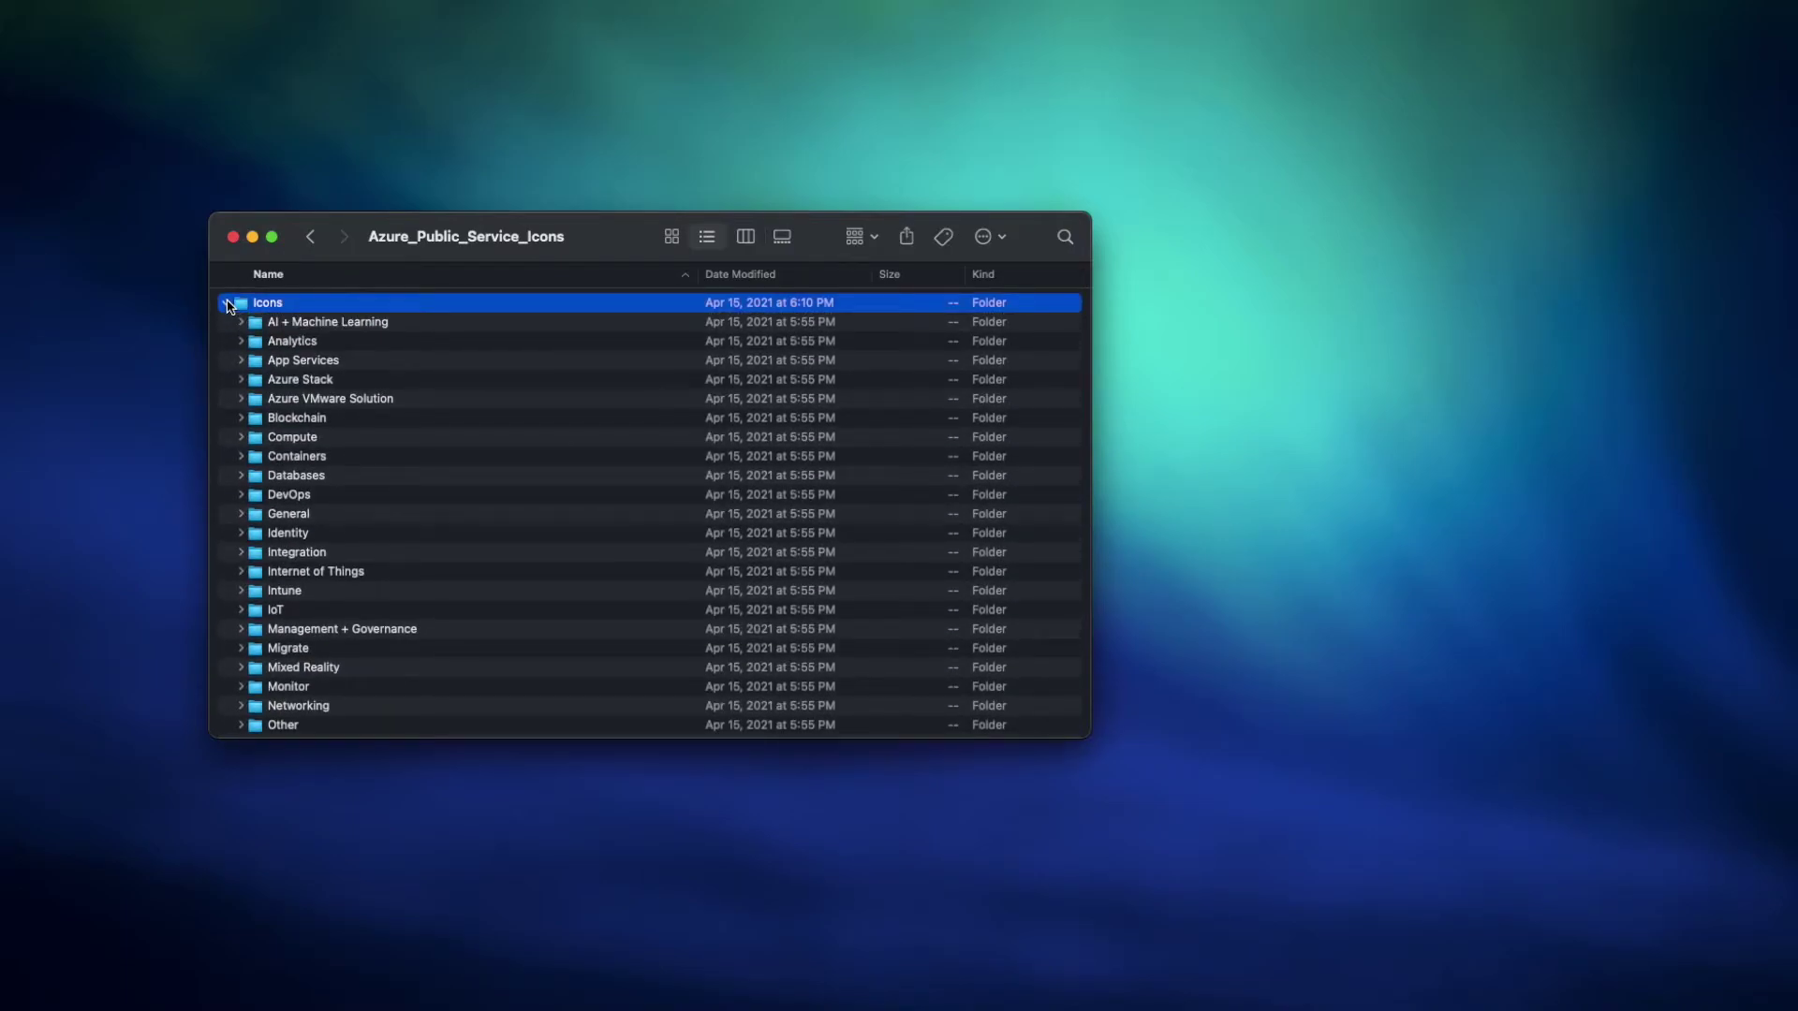
pyautogui.click(240, 439)
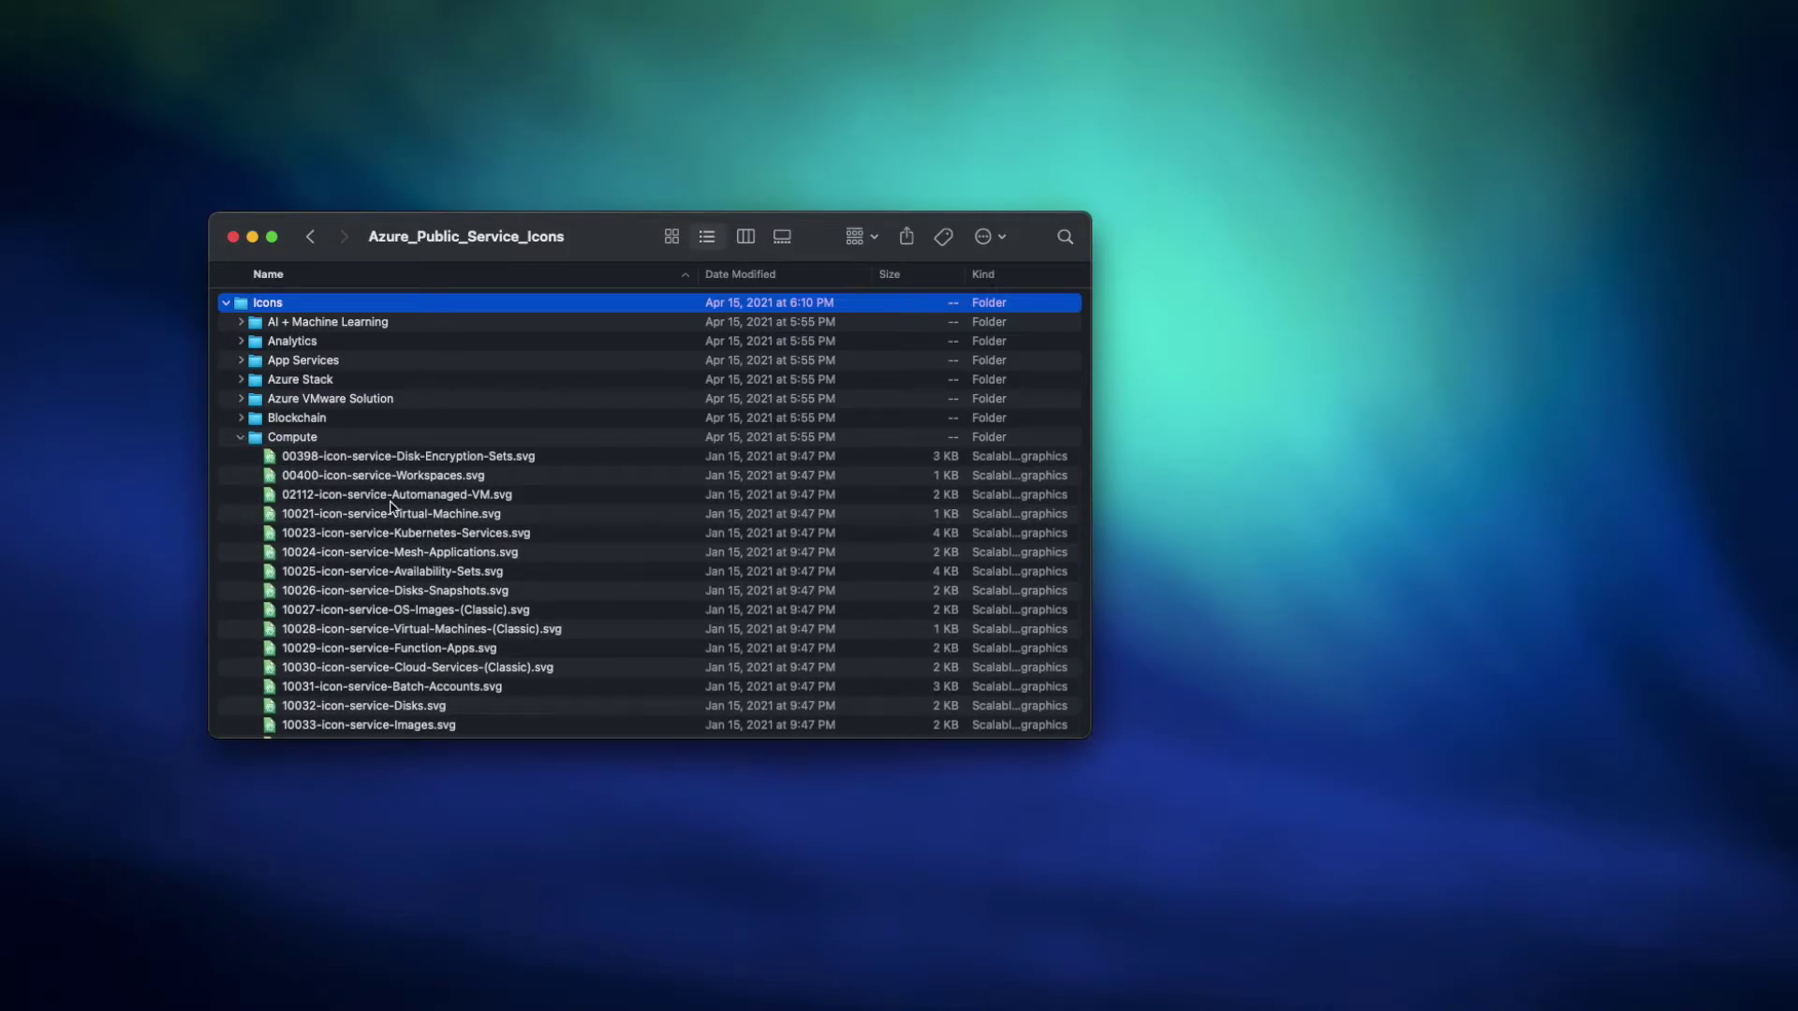
pyautogui.click(413, 517)
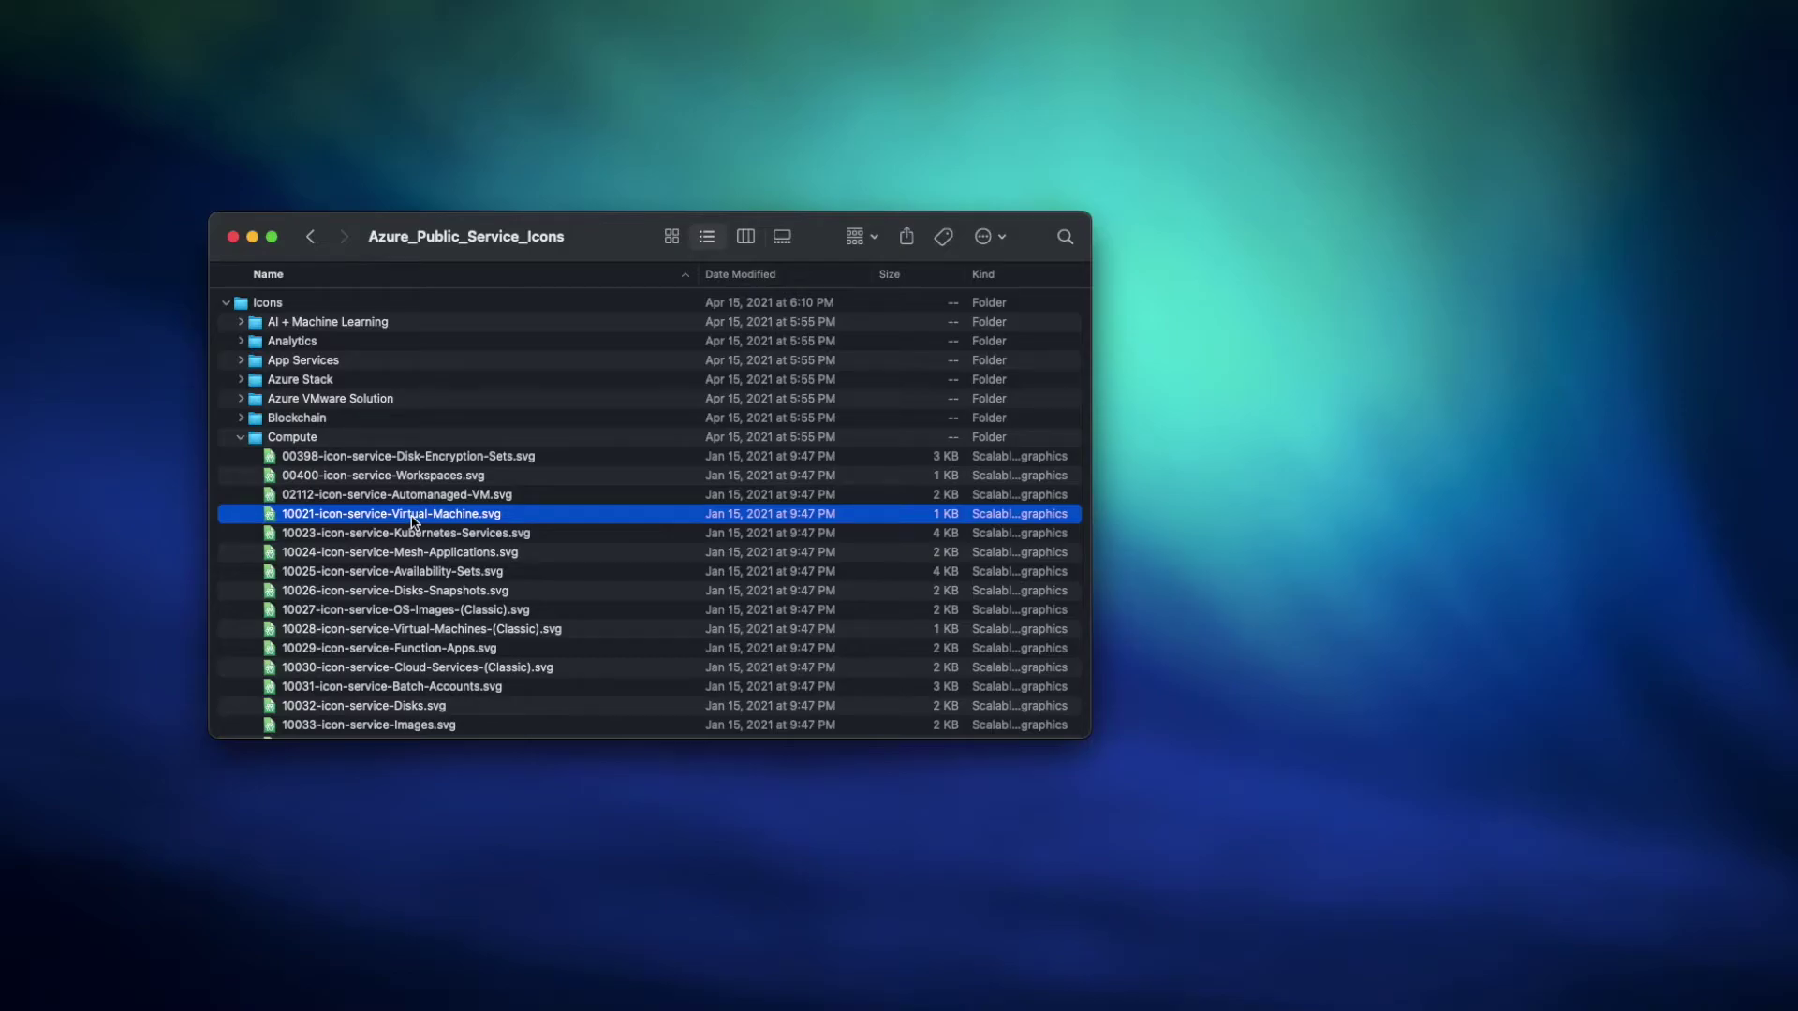
pyautogui.click(227, 303)
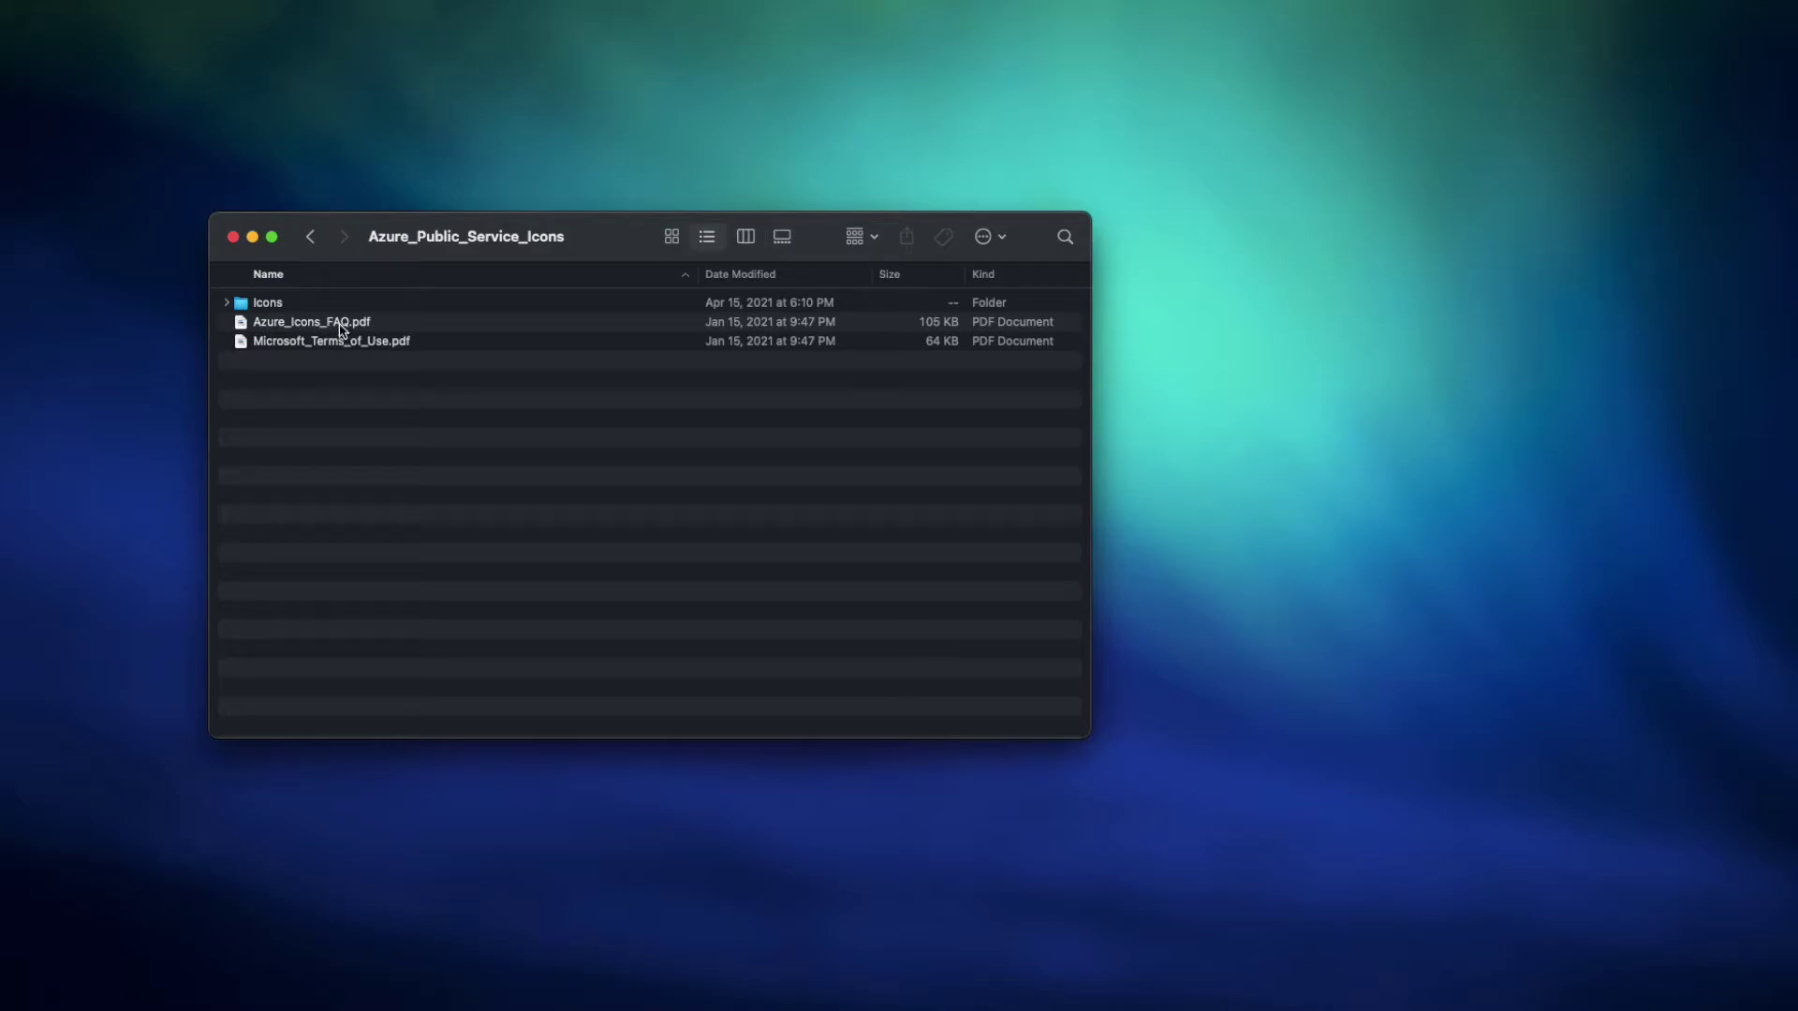
# Preview Azure_Icons_FAQ.pdf in an enlarged window to read it, then close the preview.
pyautogui.click(340, 326)
pyautogui.press('space')
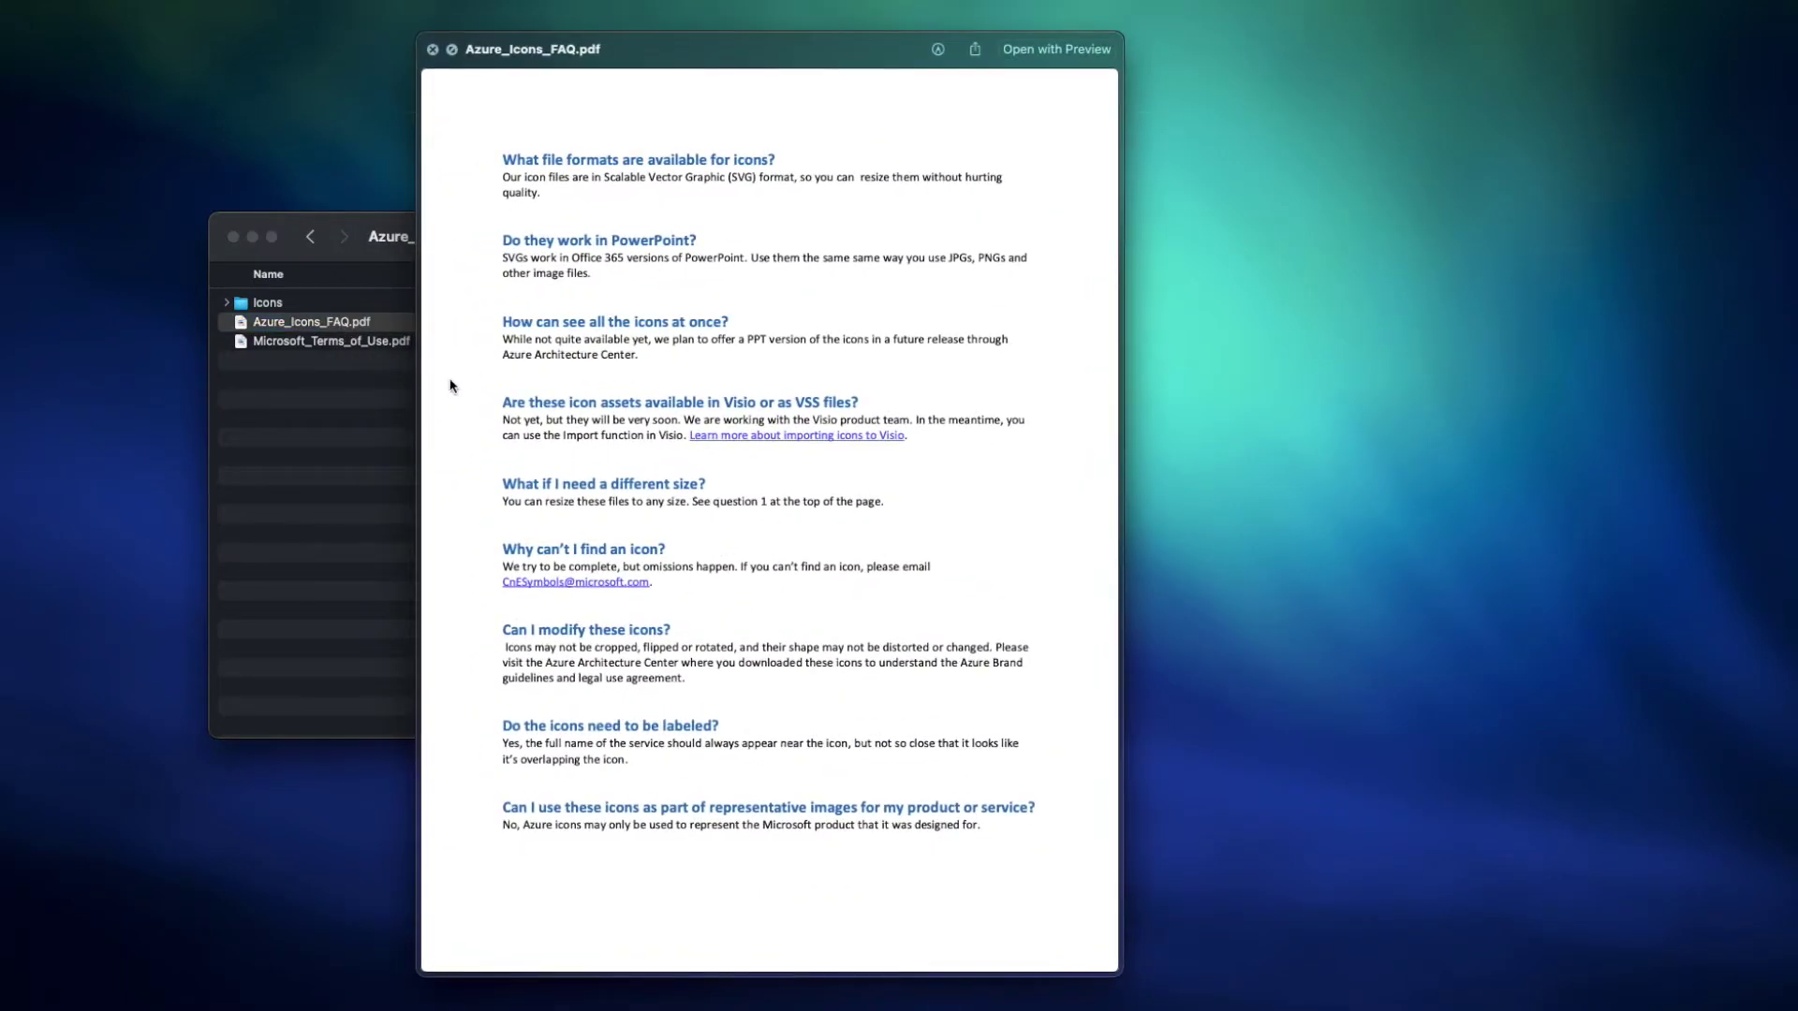
pyautogui.moveTo(418, 393); pyautogui.dragTo(205, 393)
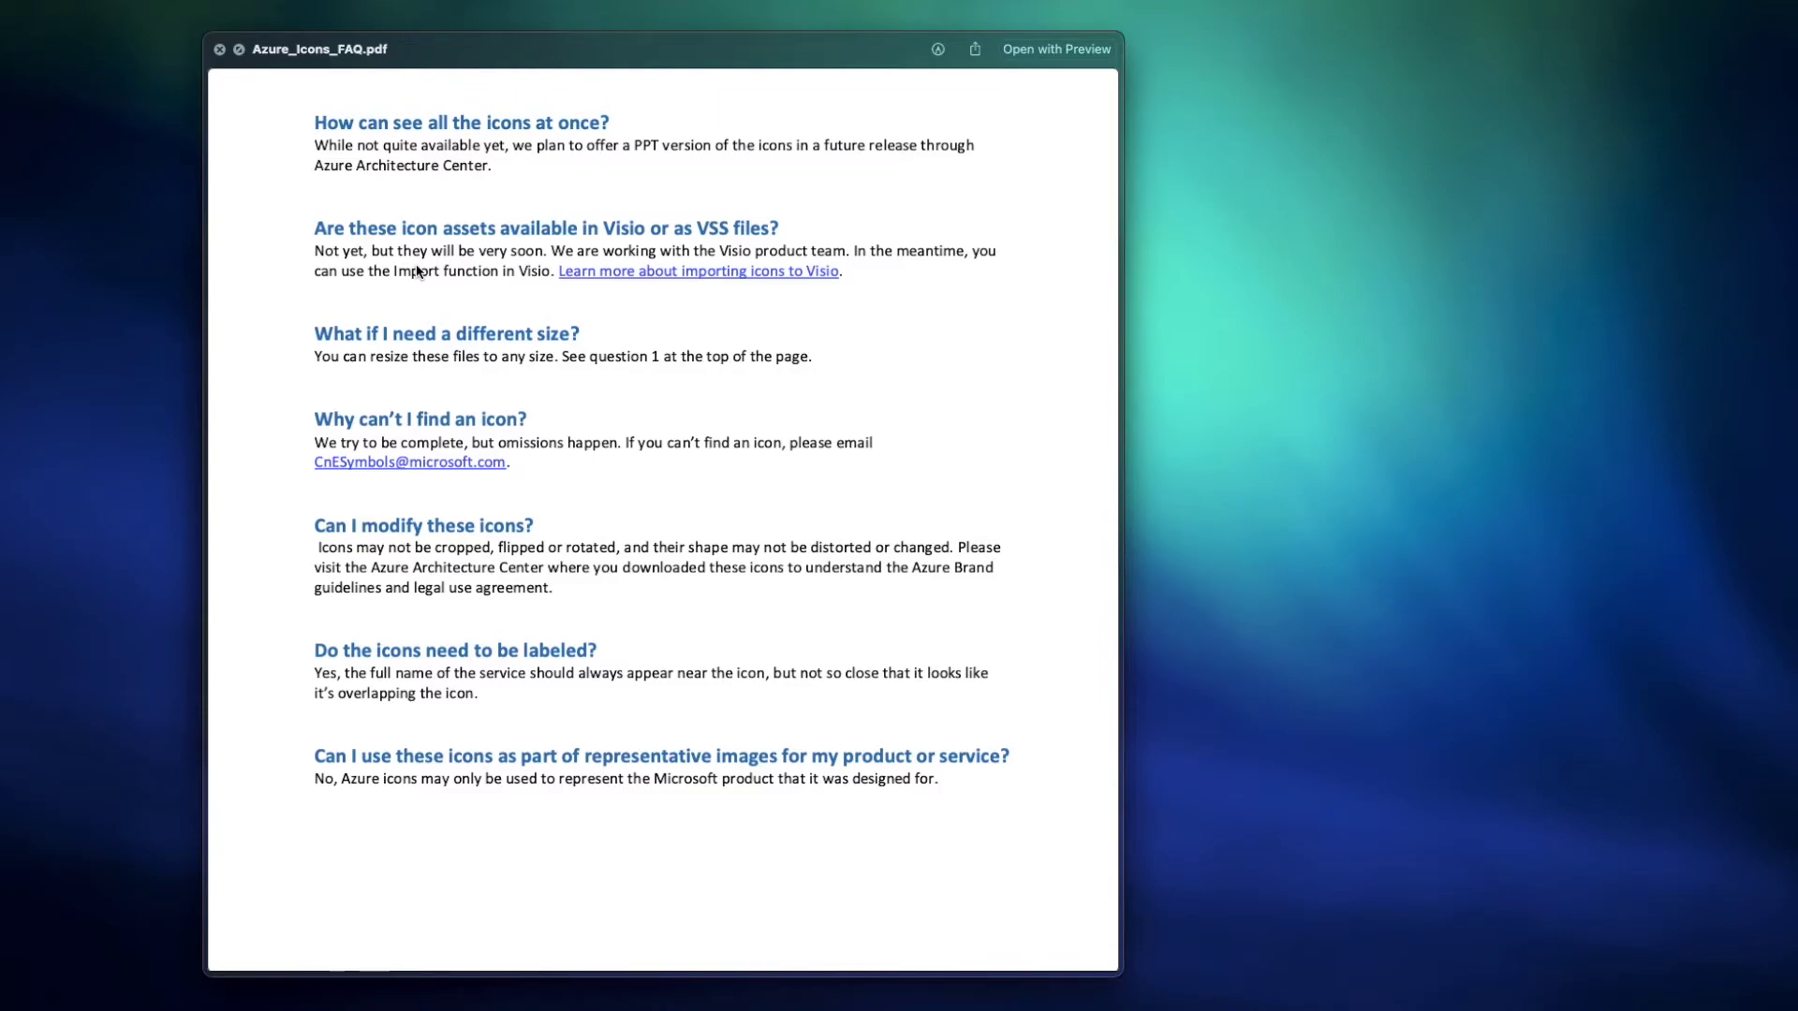
pyautogui.click(221, 49)
pyautogui.click(228, 303)
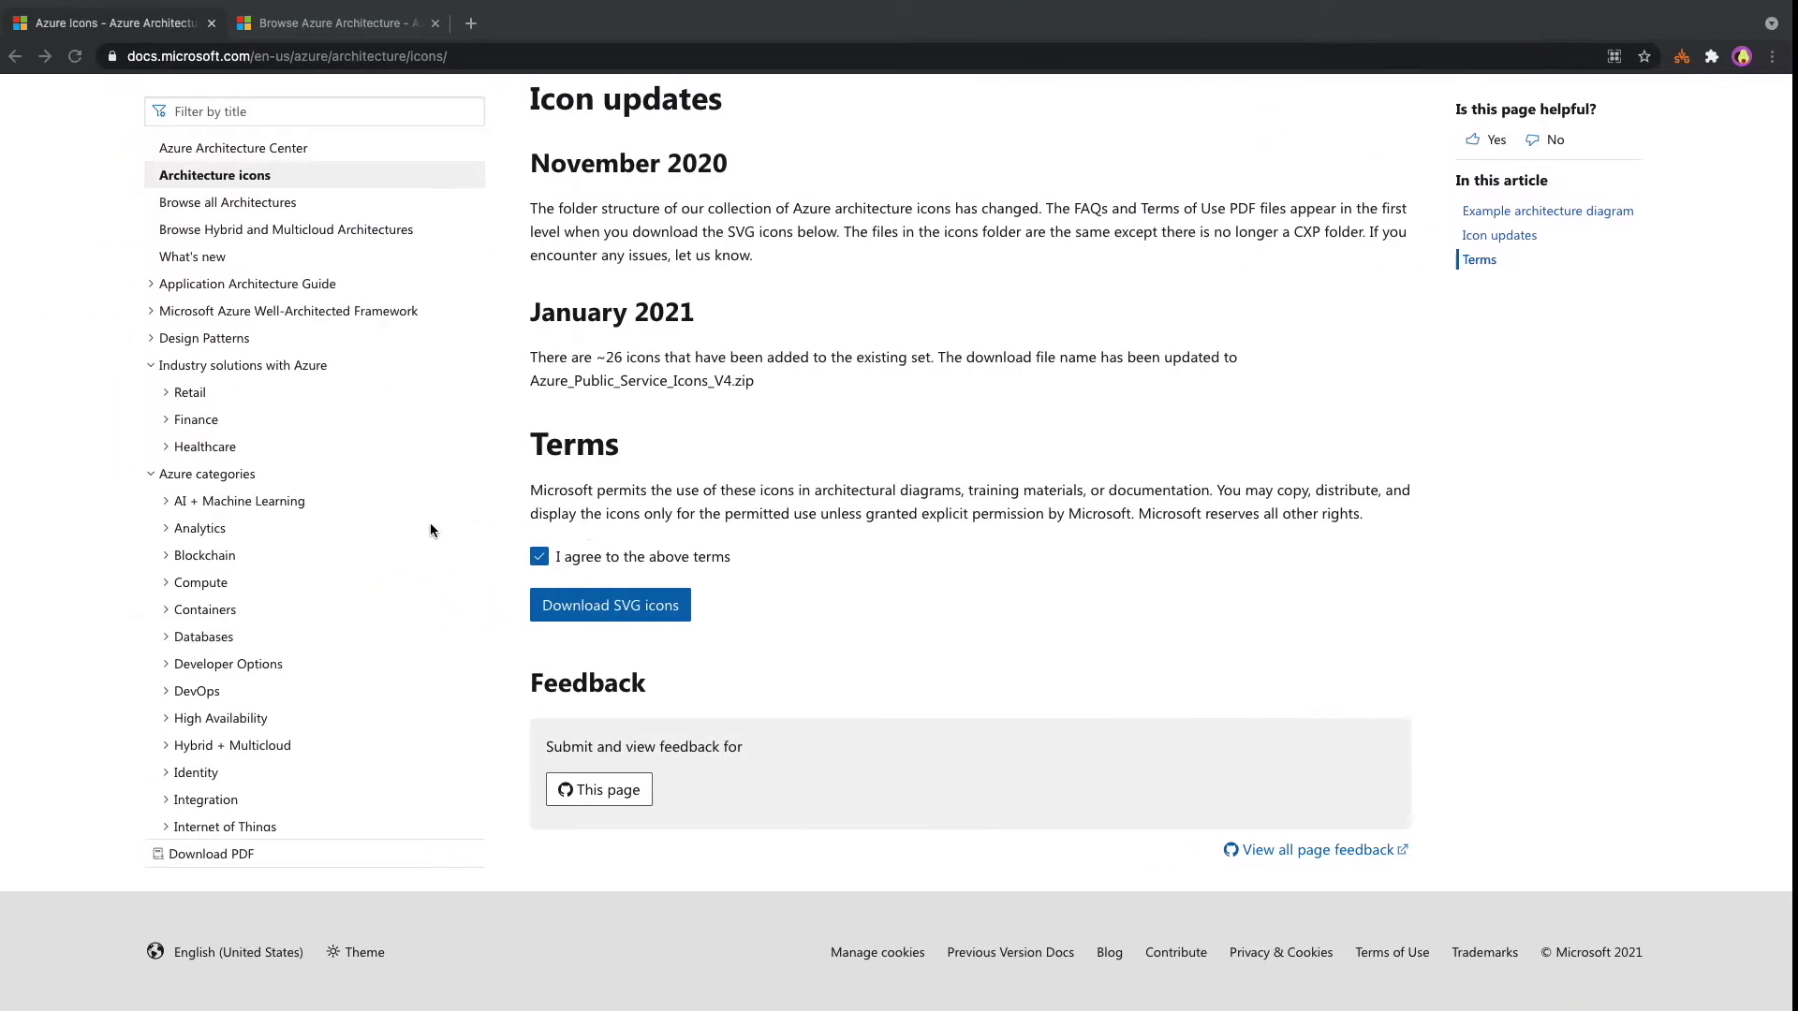
# Return to the Azure architecture icons page in the browser and examine the example architecture diagram.
pyautogui.scroll(5, 773, 465)
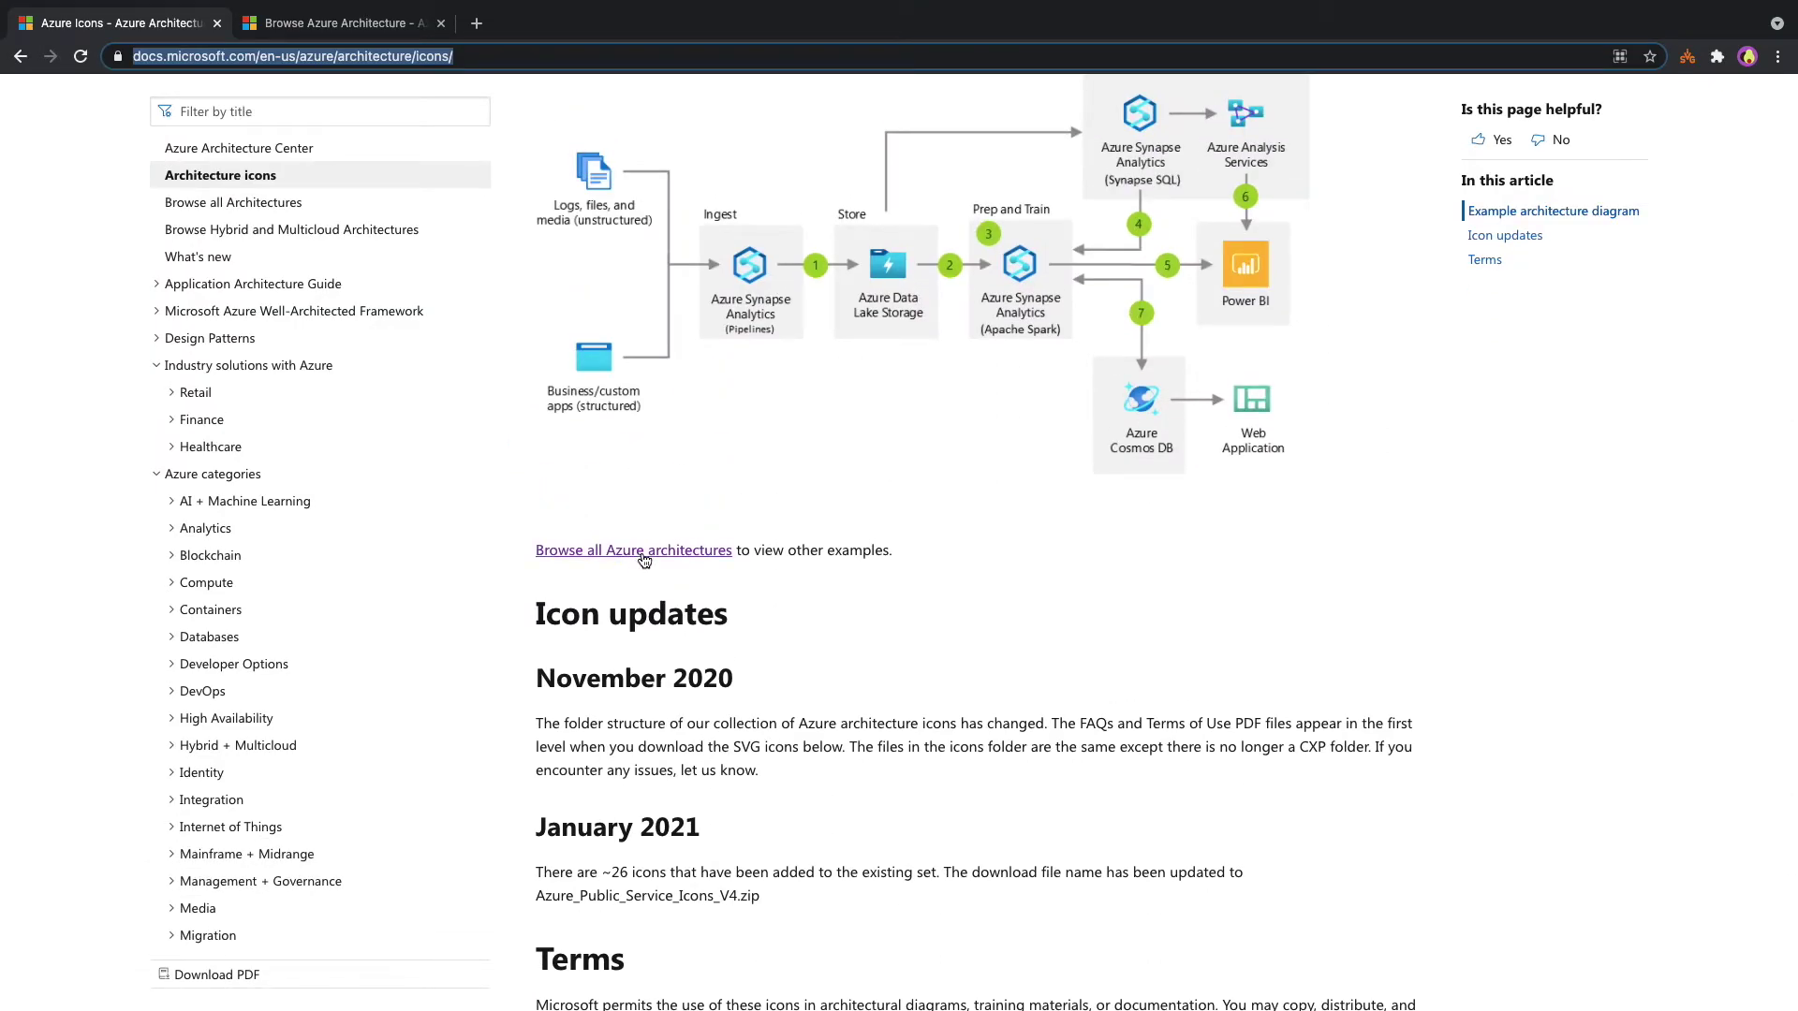
pyautogui.scroll(4, 661, 548)
pyautogui.scroll(-3, 663, 547)
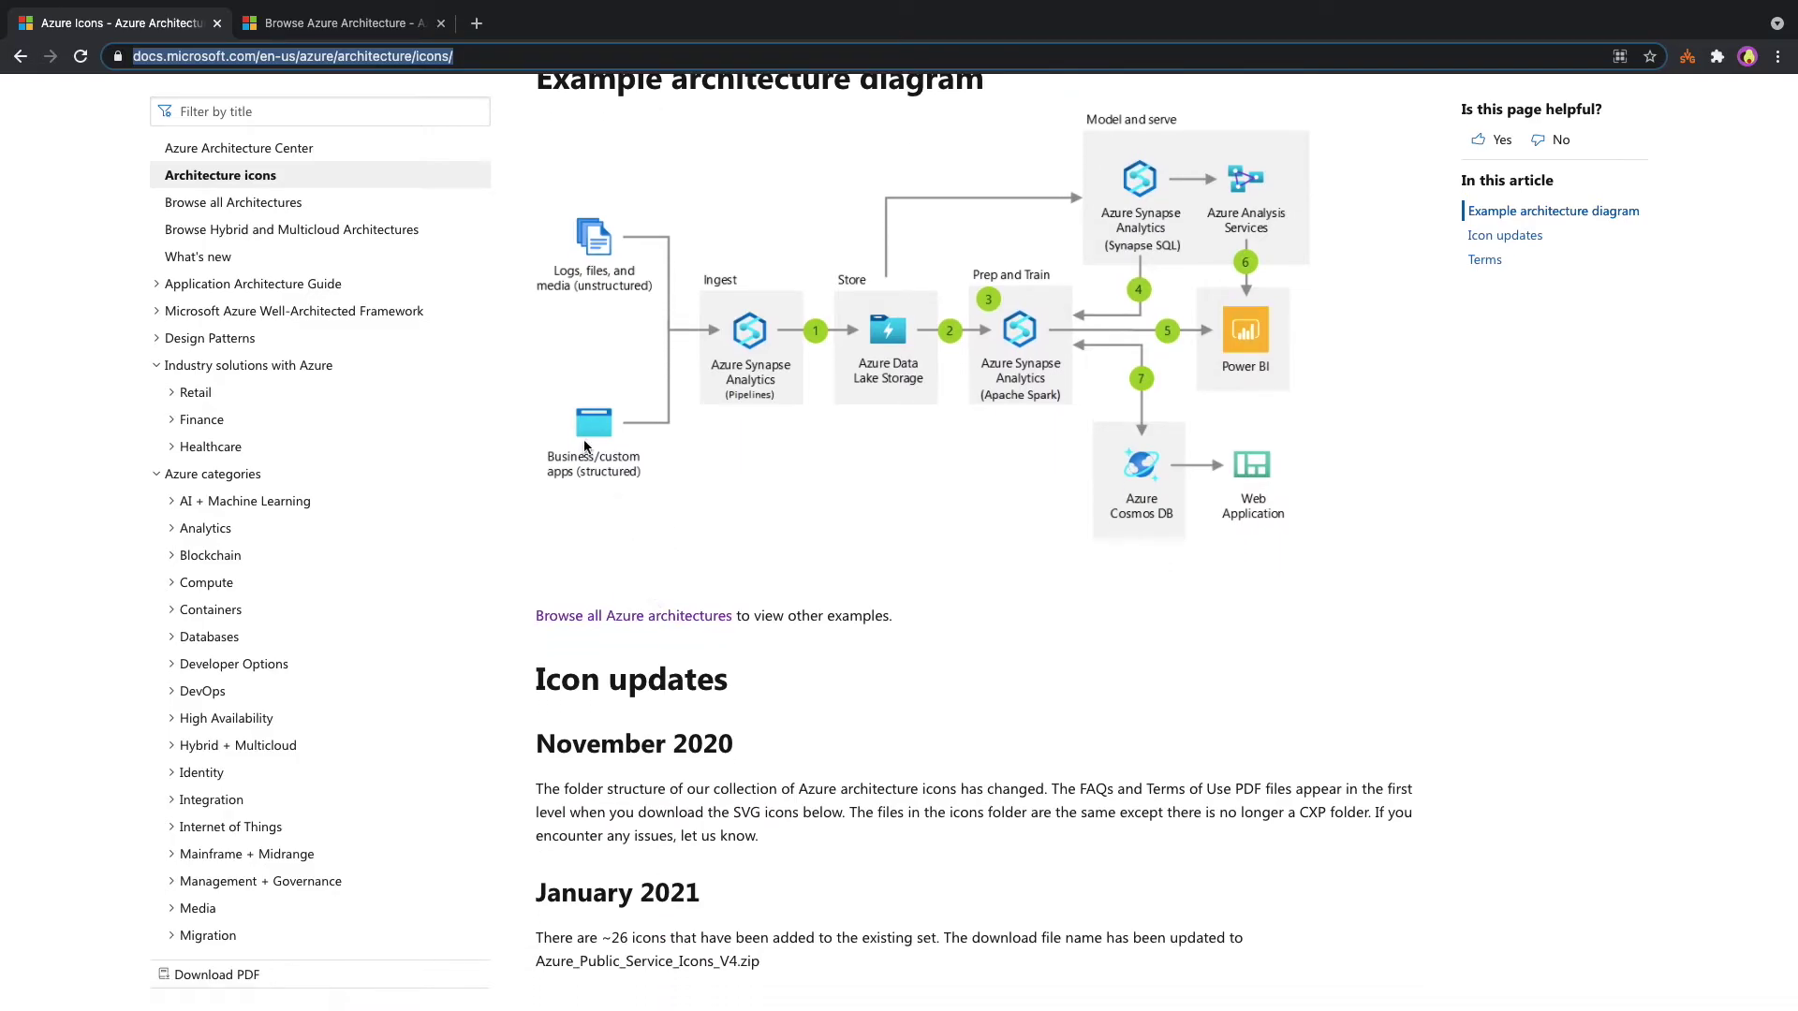
# Switch to the Browse Azure Architecture page and look through the first page of example architectures.
pyautogui.click(365, 24)
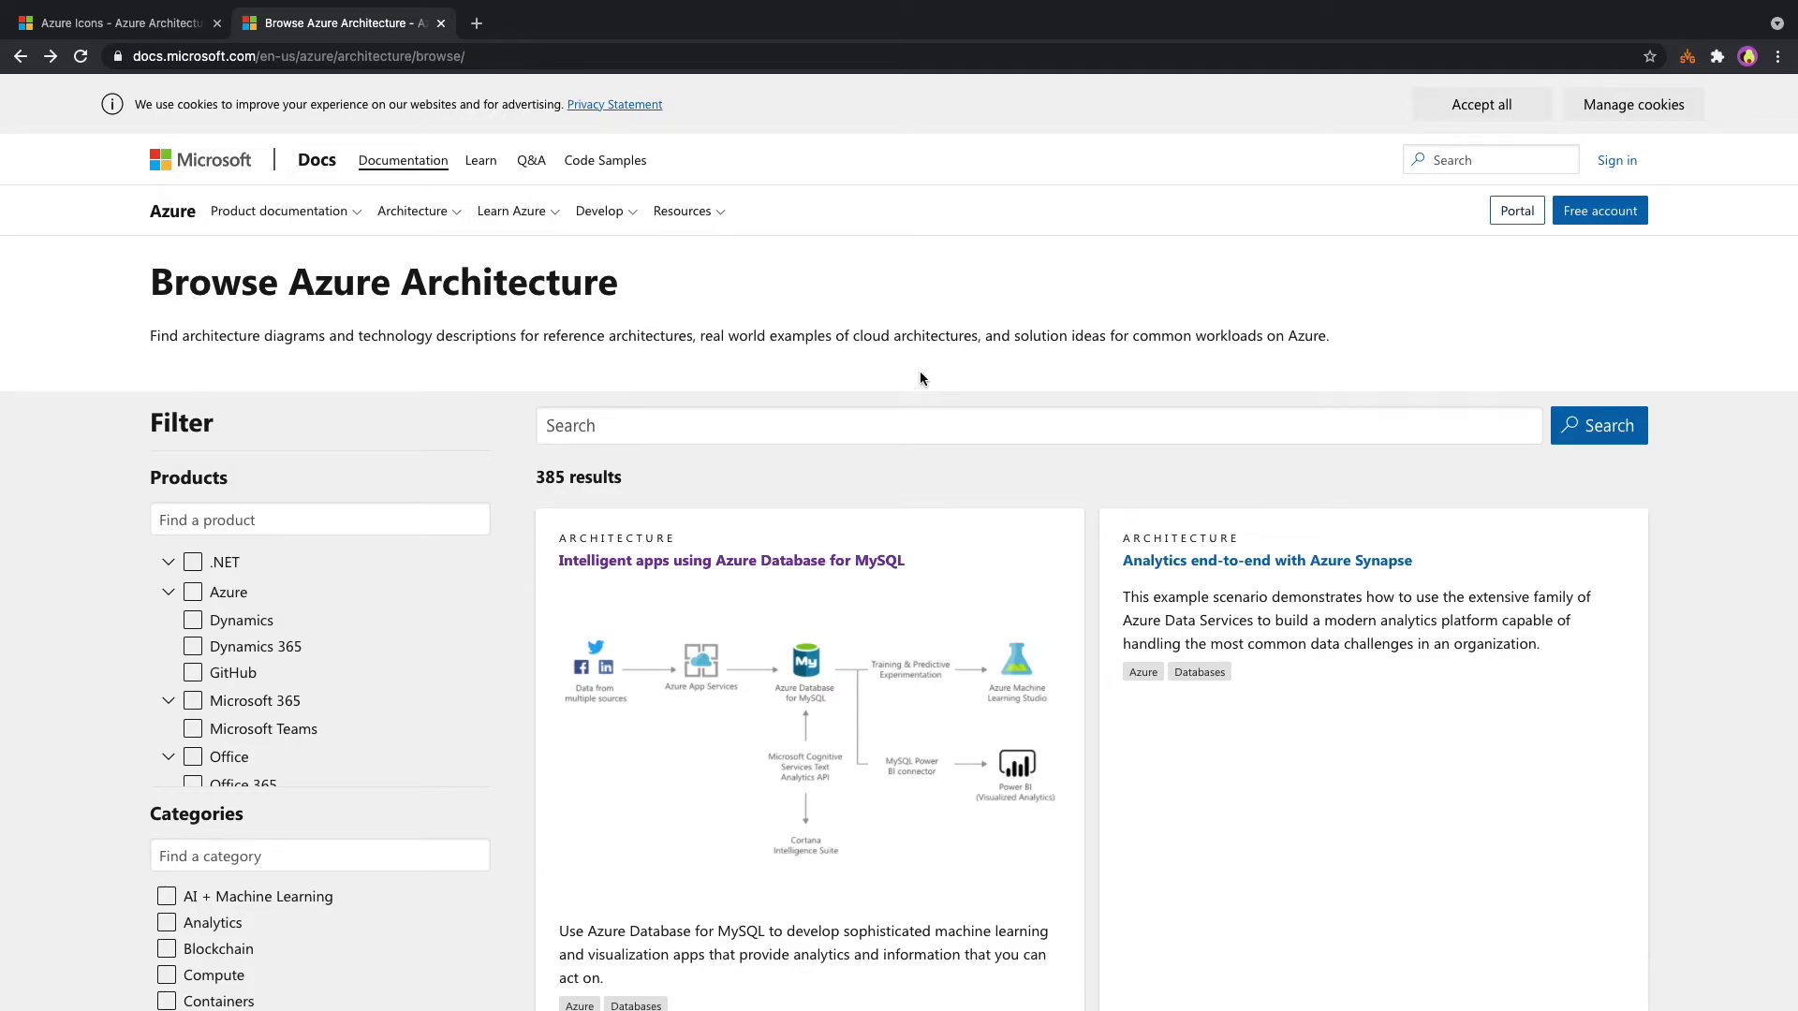
pyautogui.scroll(-10, 921, 374)
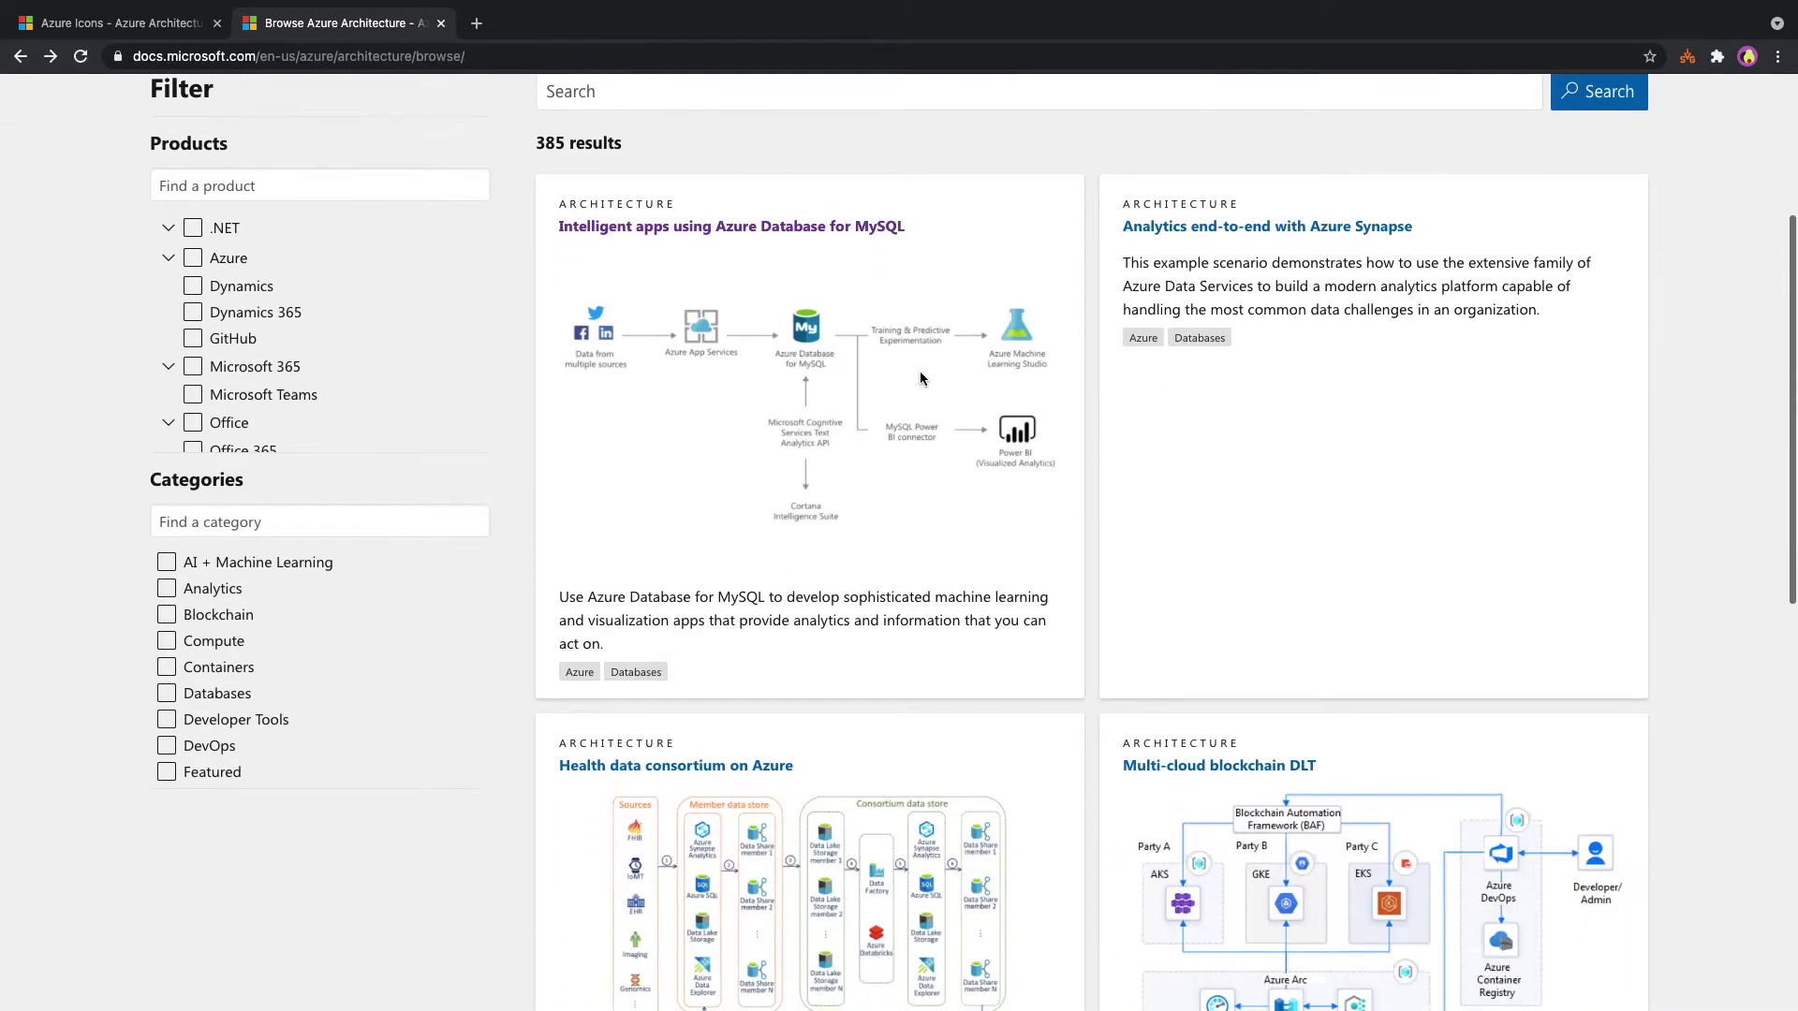
pyautogui.scroll(-3, 922, 380)
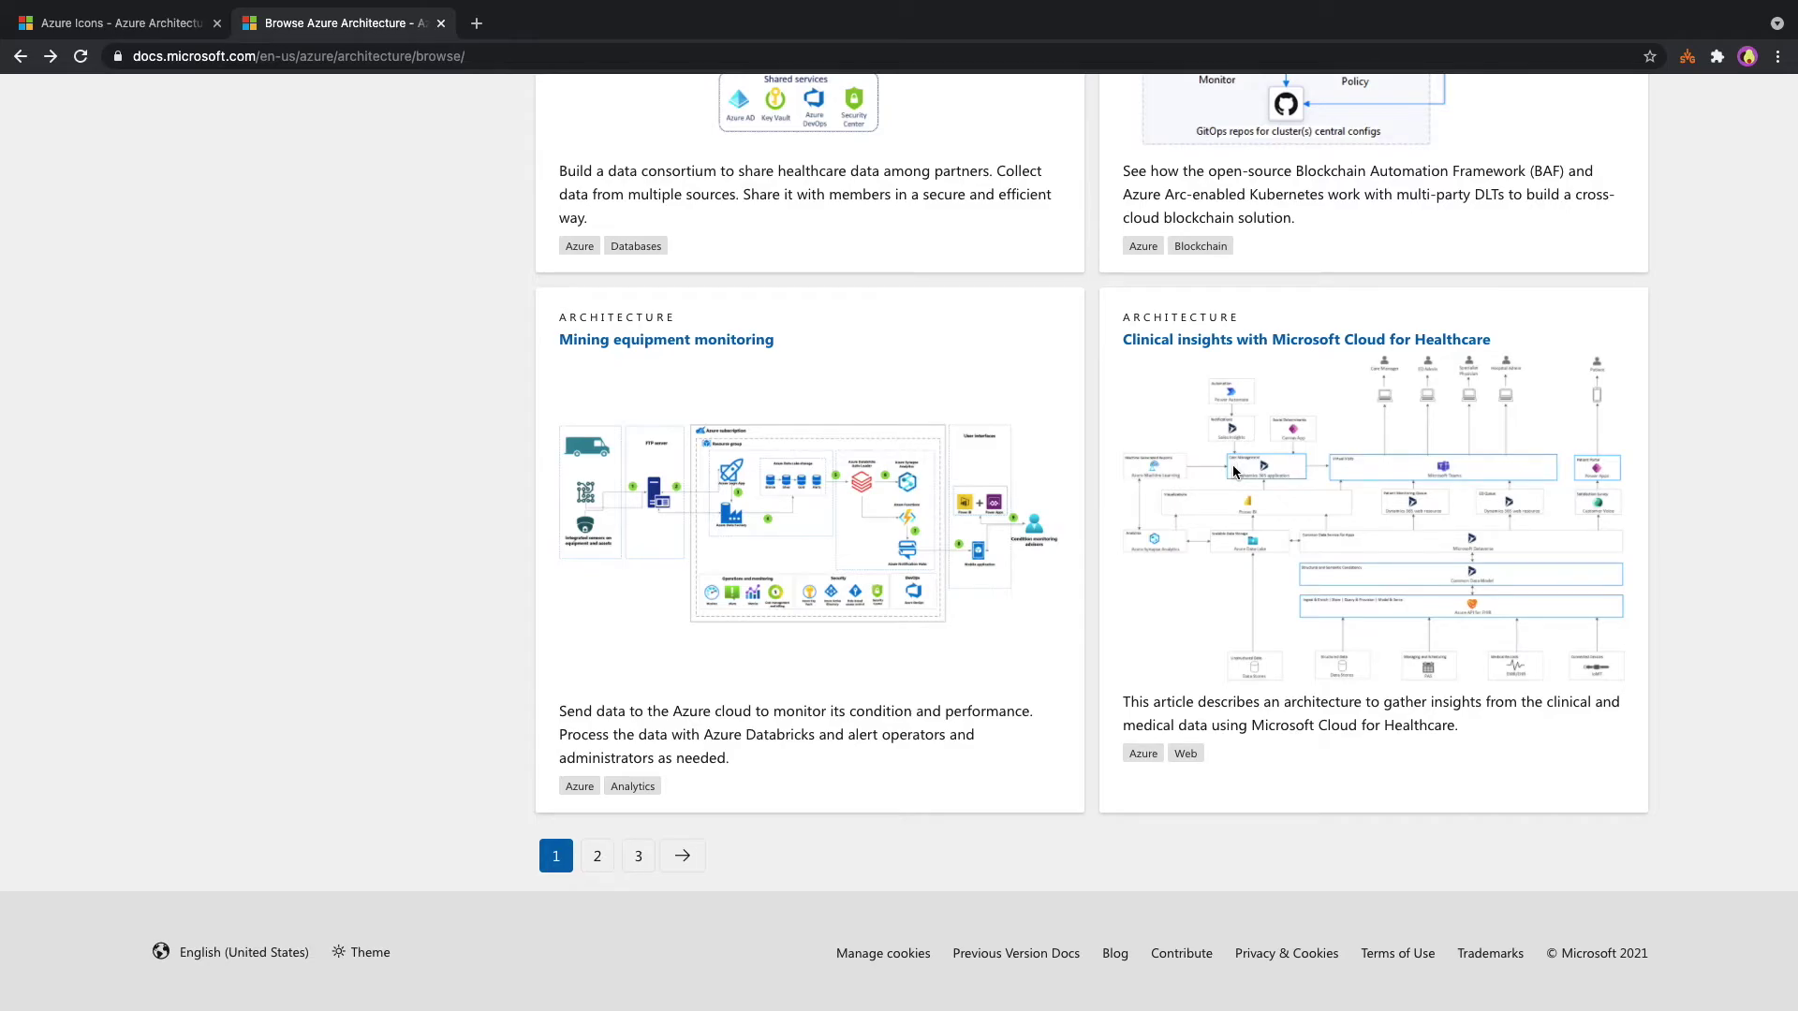
pyautogui.scroll(8, 1233, 471)
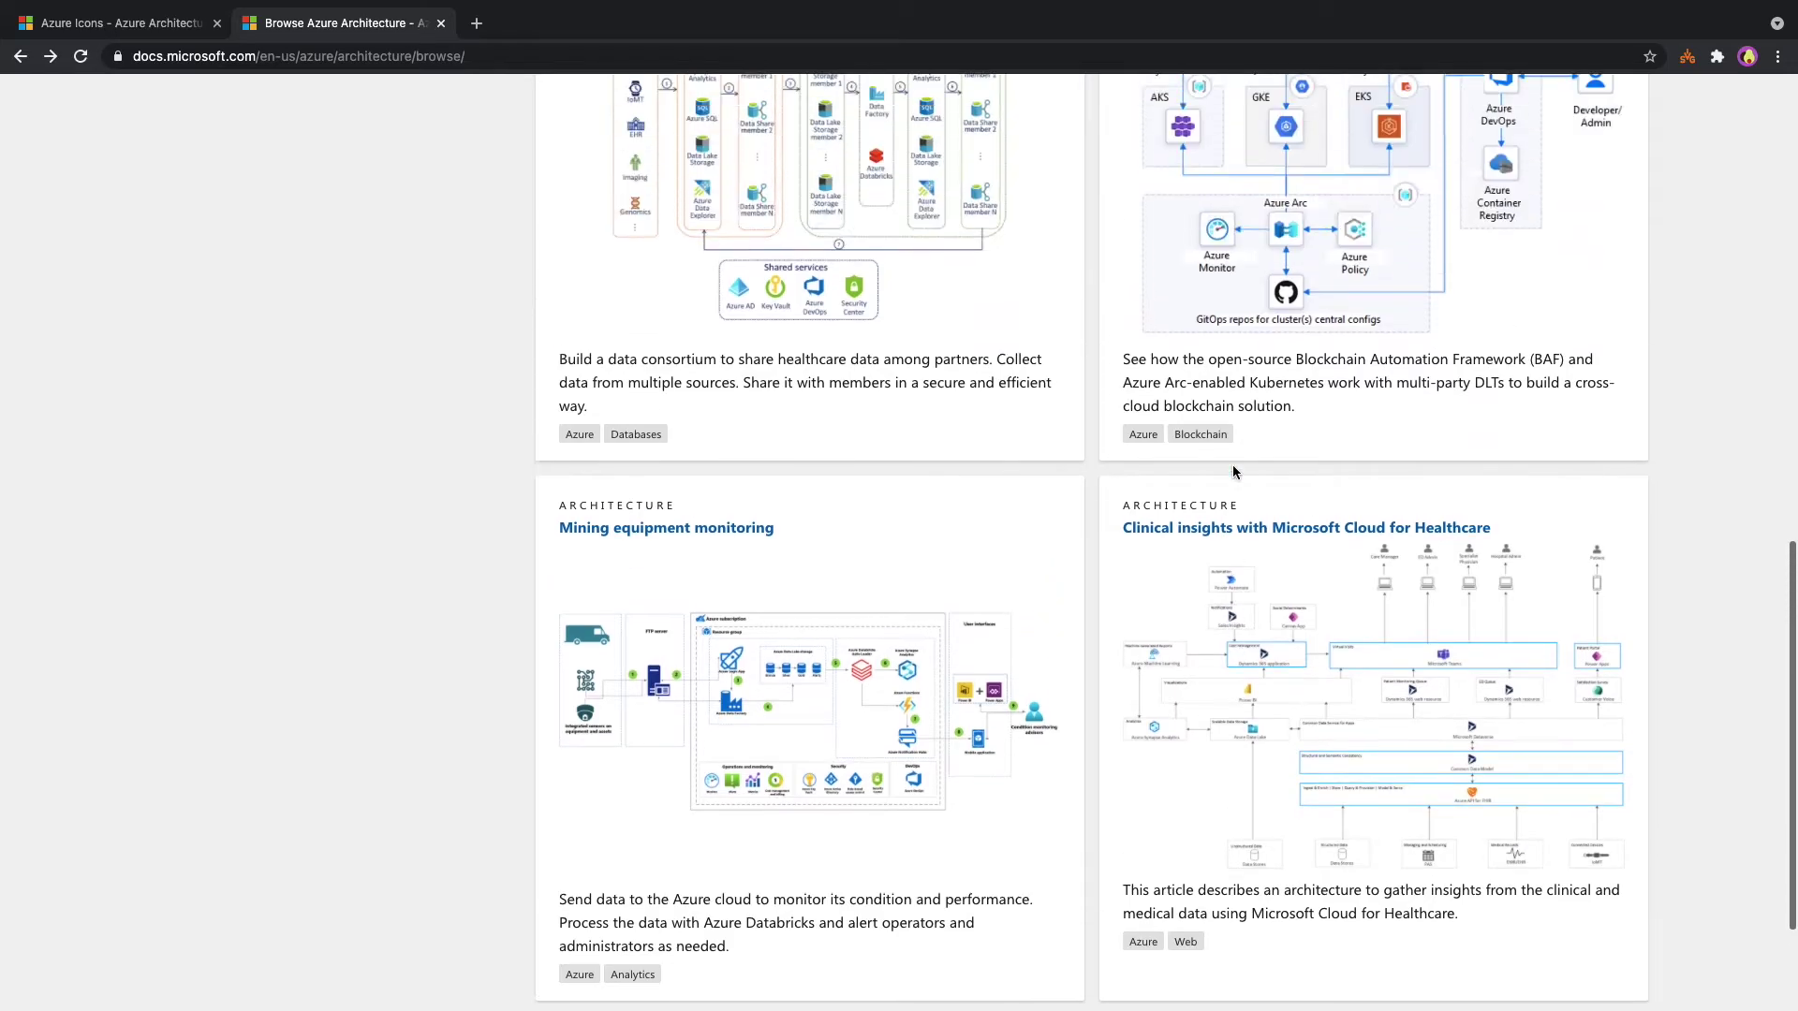
pyautogui.scroll(5, 1232, 471)
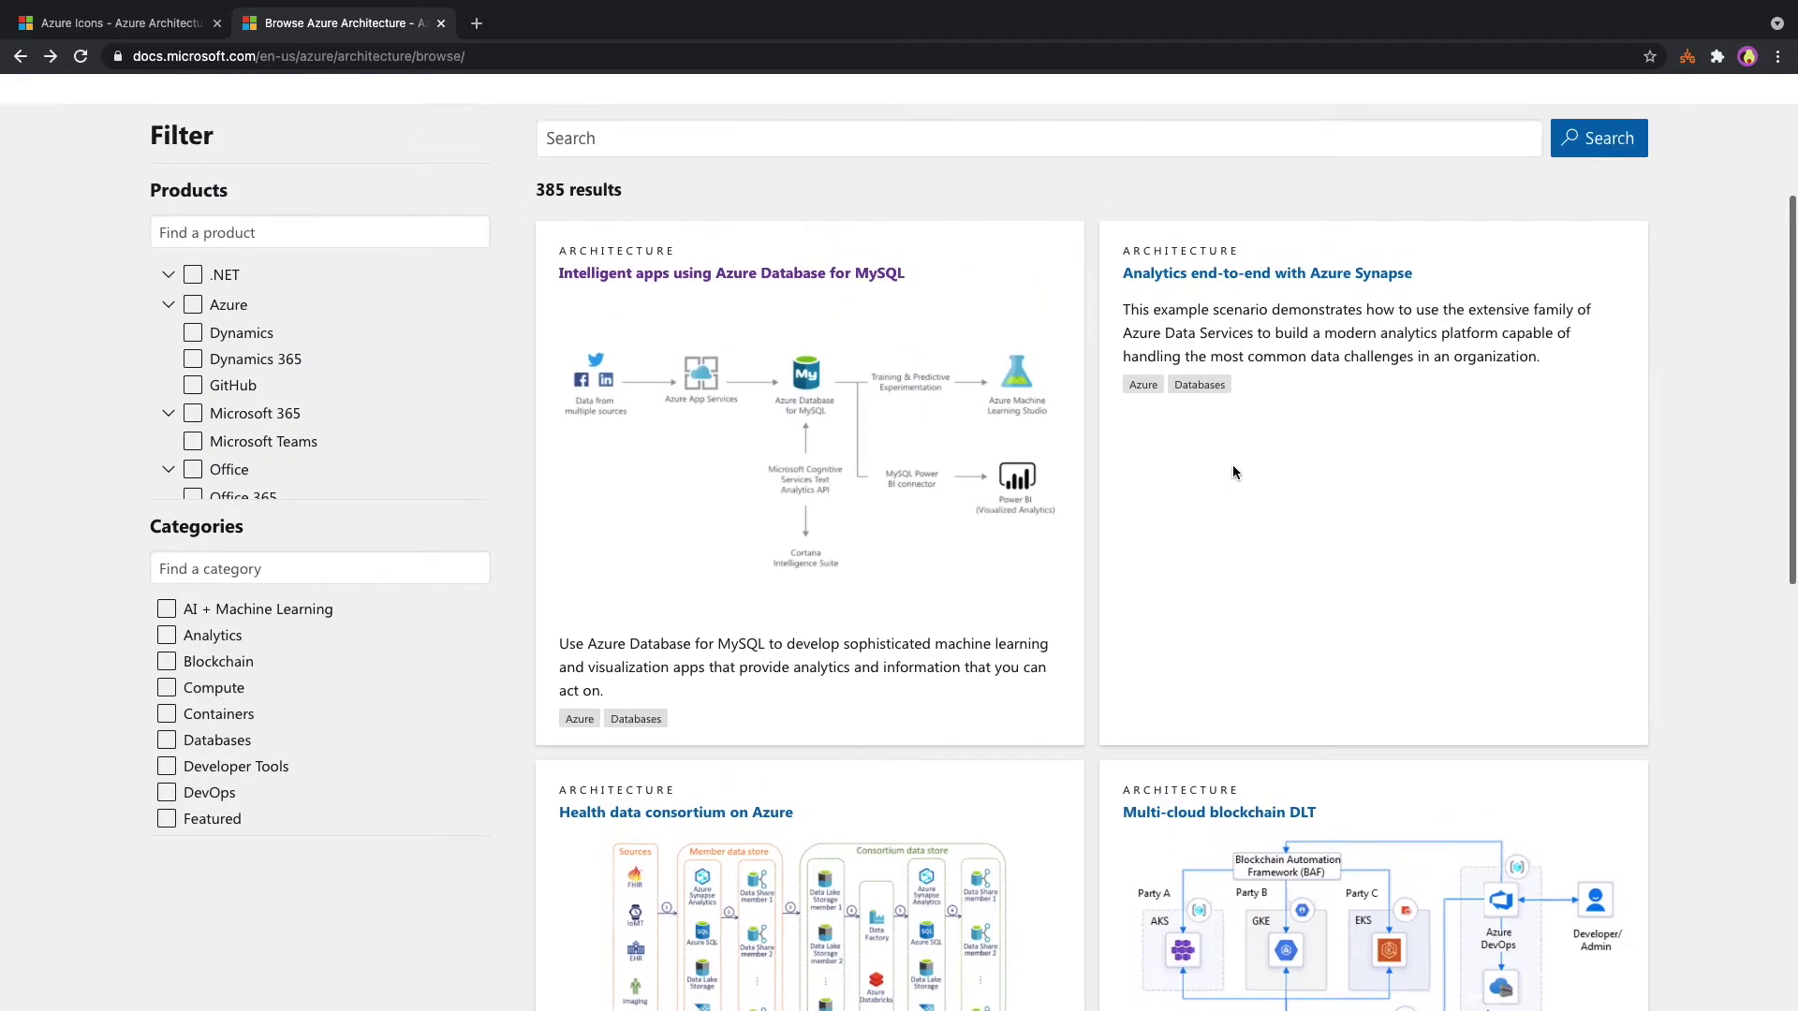
# Open the "Intelligent apps using Azure Database for MySQL" article and read its architecture diagram, data flow, components and SVG download option.
pyautogui.click(852, 470)
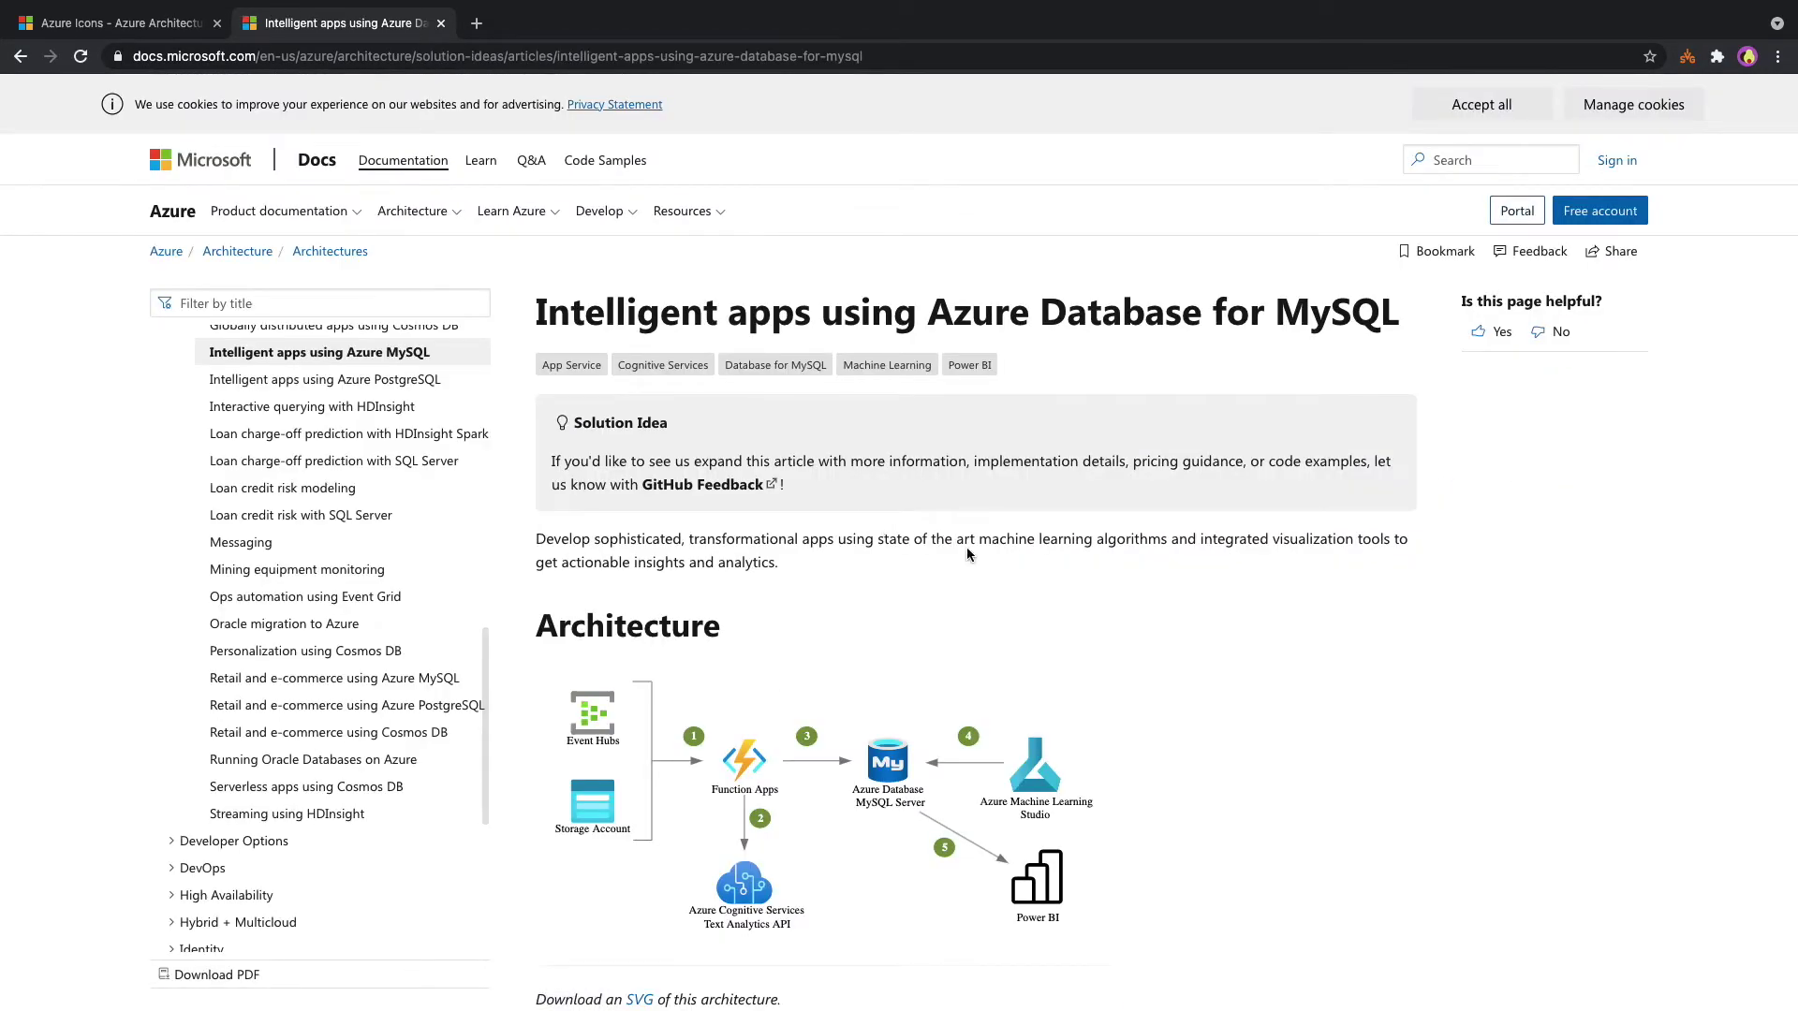
pyautogui.scroll(-4, 966, 547)
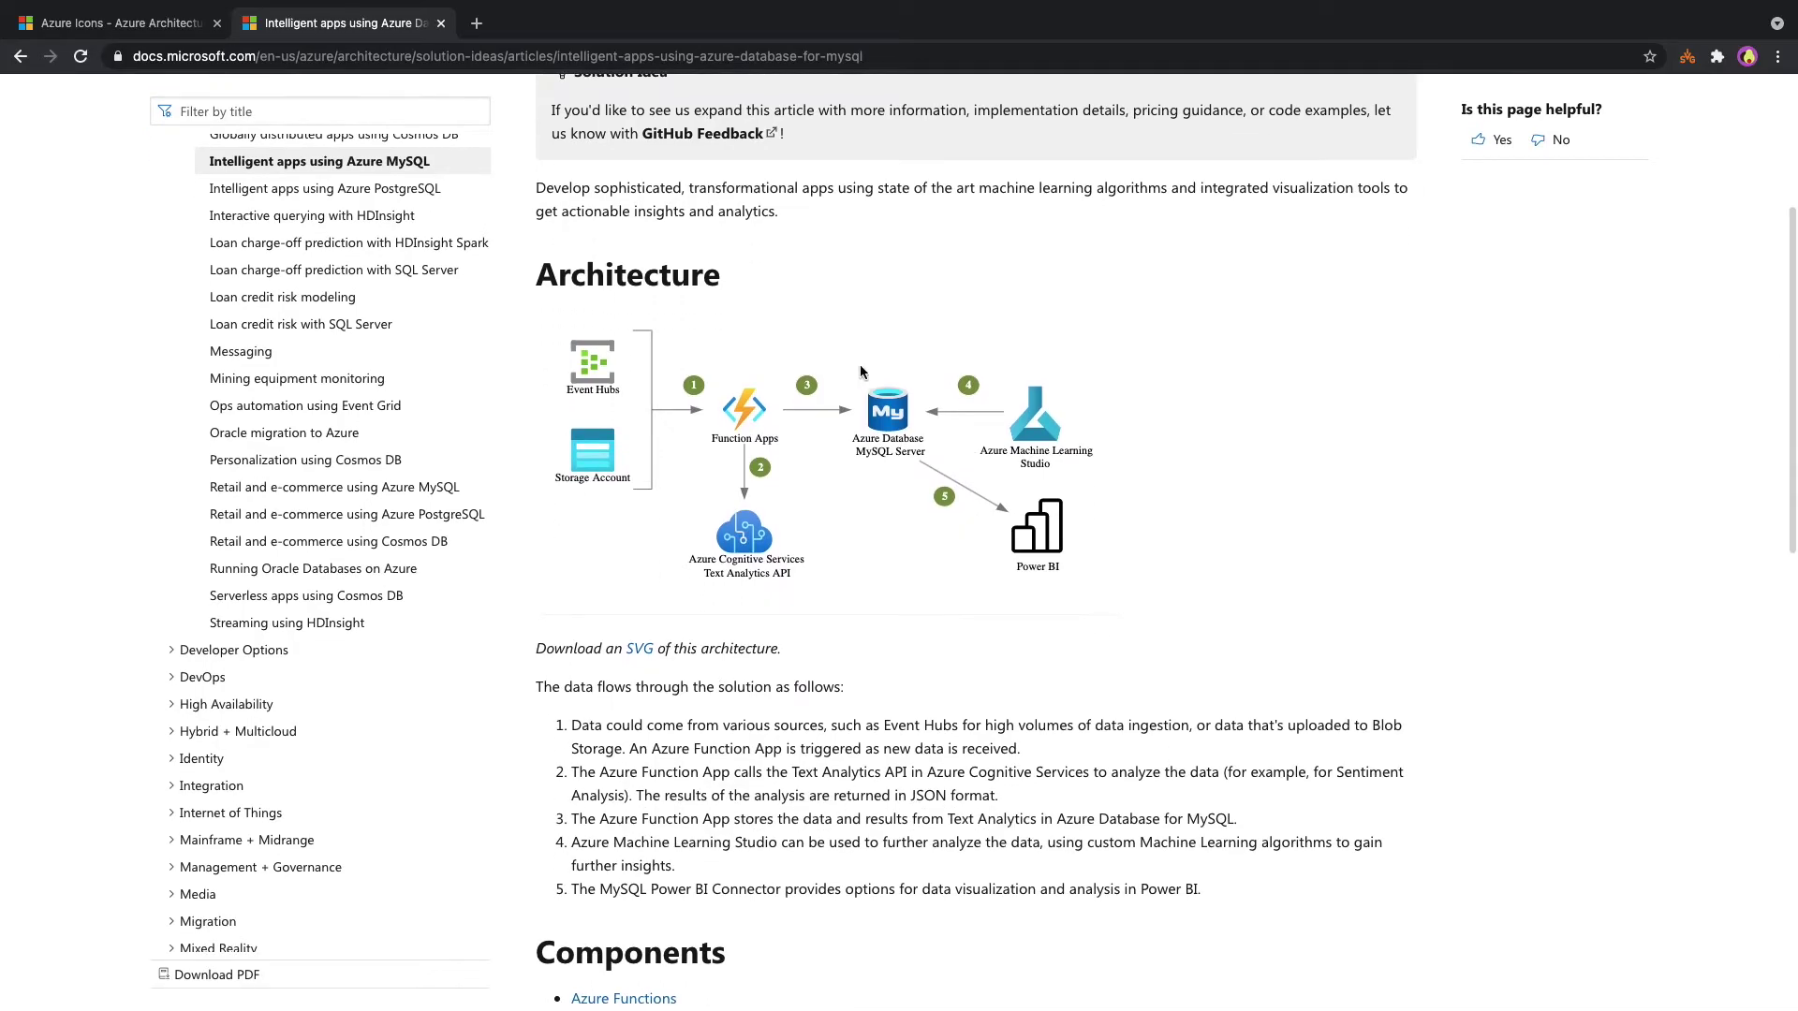
pyautogui.scroll(-3, 828, 611)
pyautogui.scroll(-1, 828, 612)
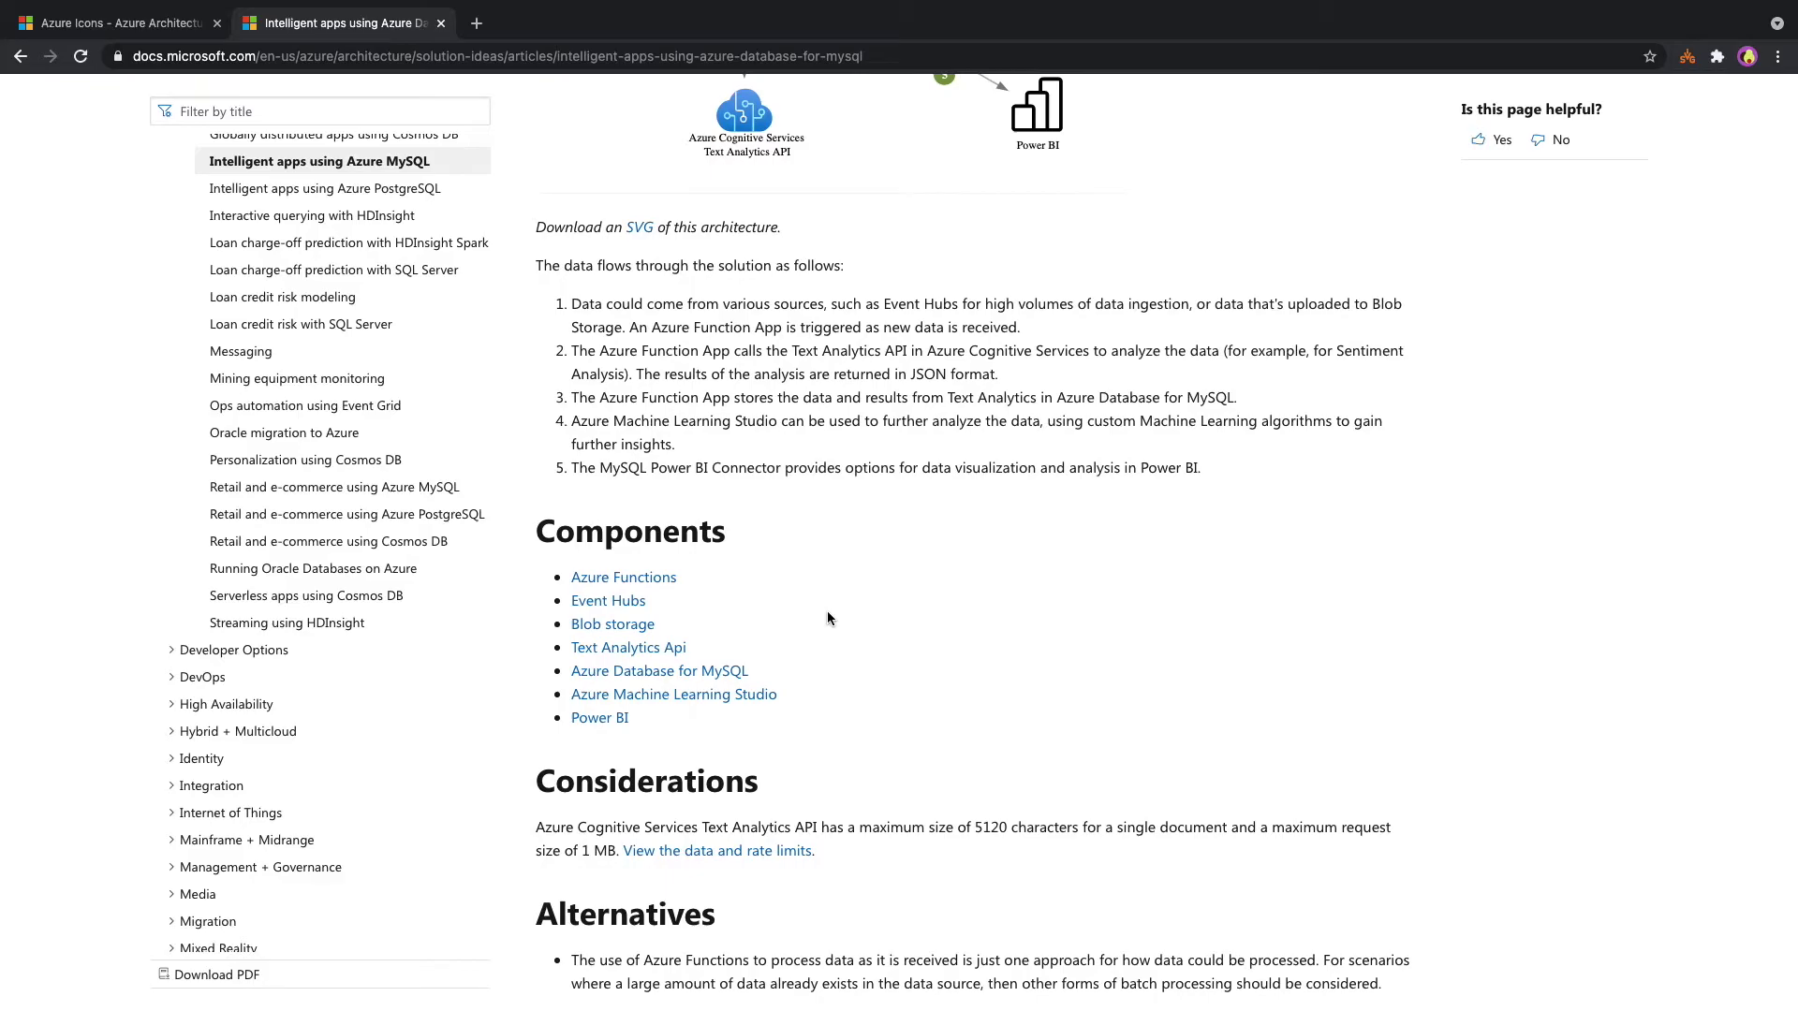
pyautogui.scroll(1, 828, 617)
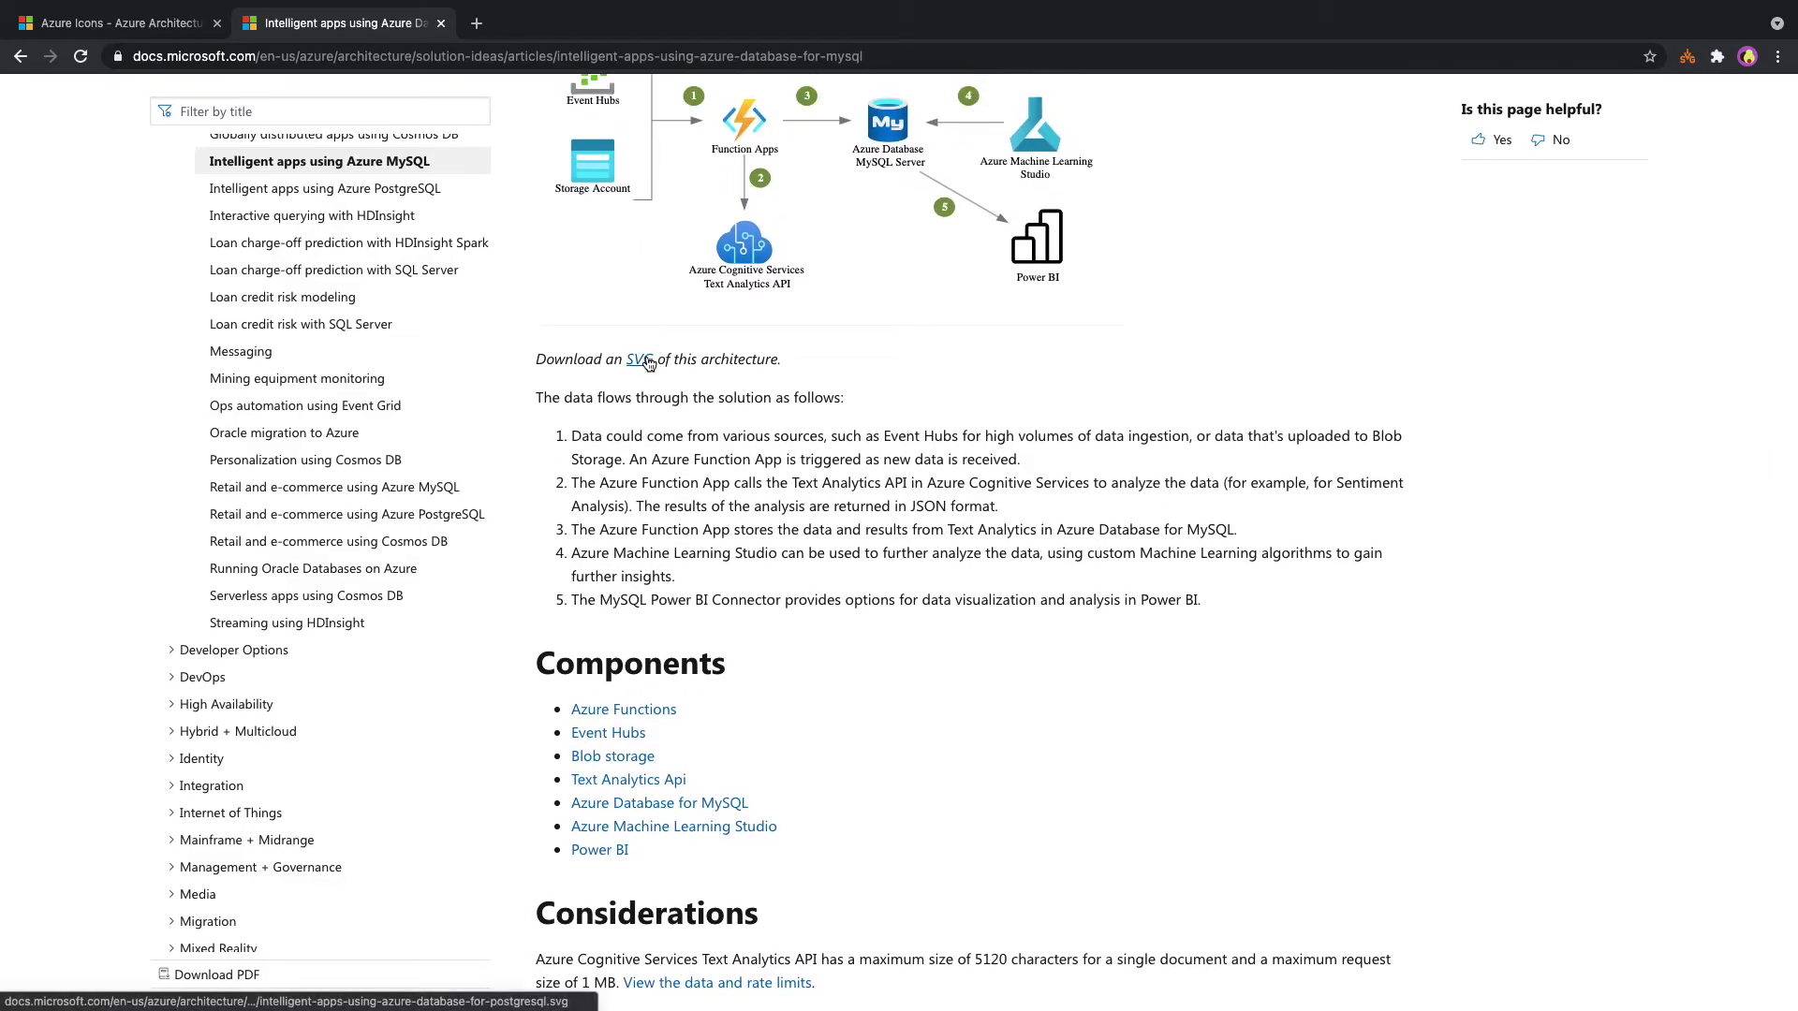
pyautogui.scroll(2, 889, 323)
pyautogui.scroll(4, 889, 327)
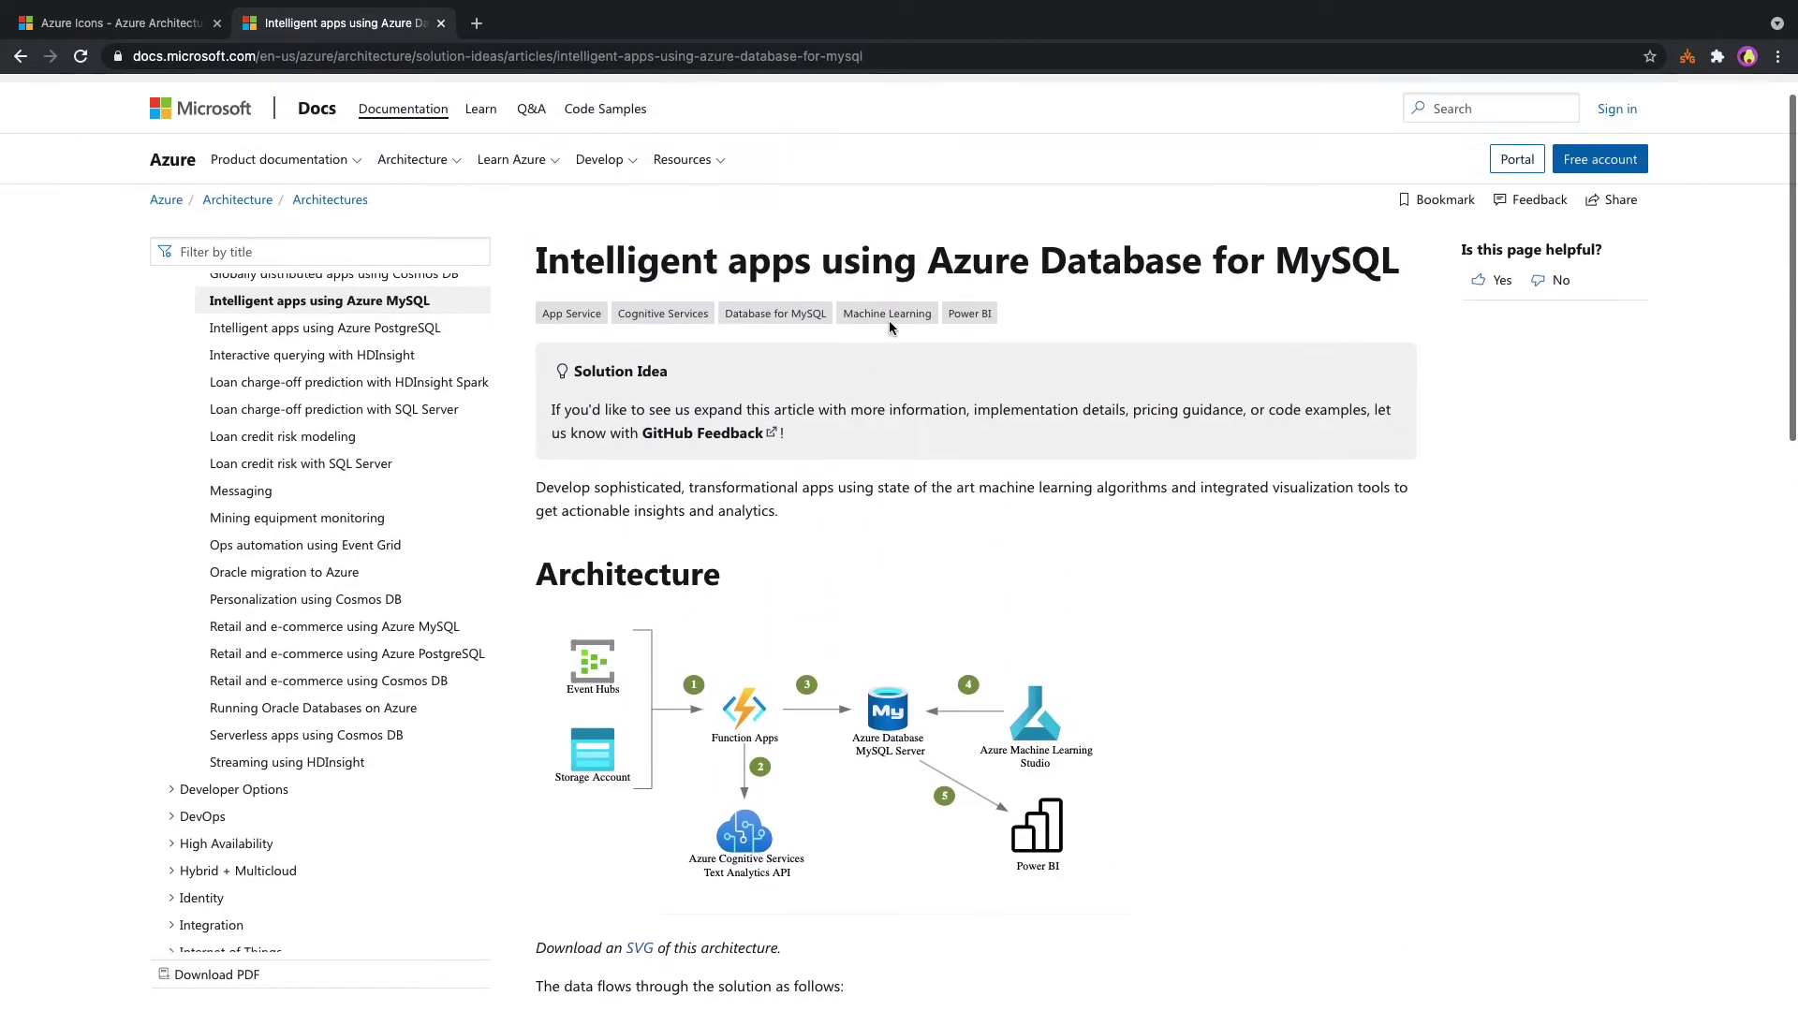
# Return to the Browse Azure Architecture page and search the architectures for "visio".
pyautogui.click(17, 57)
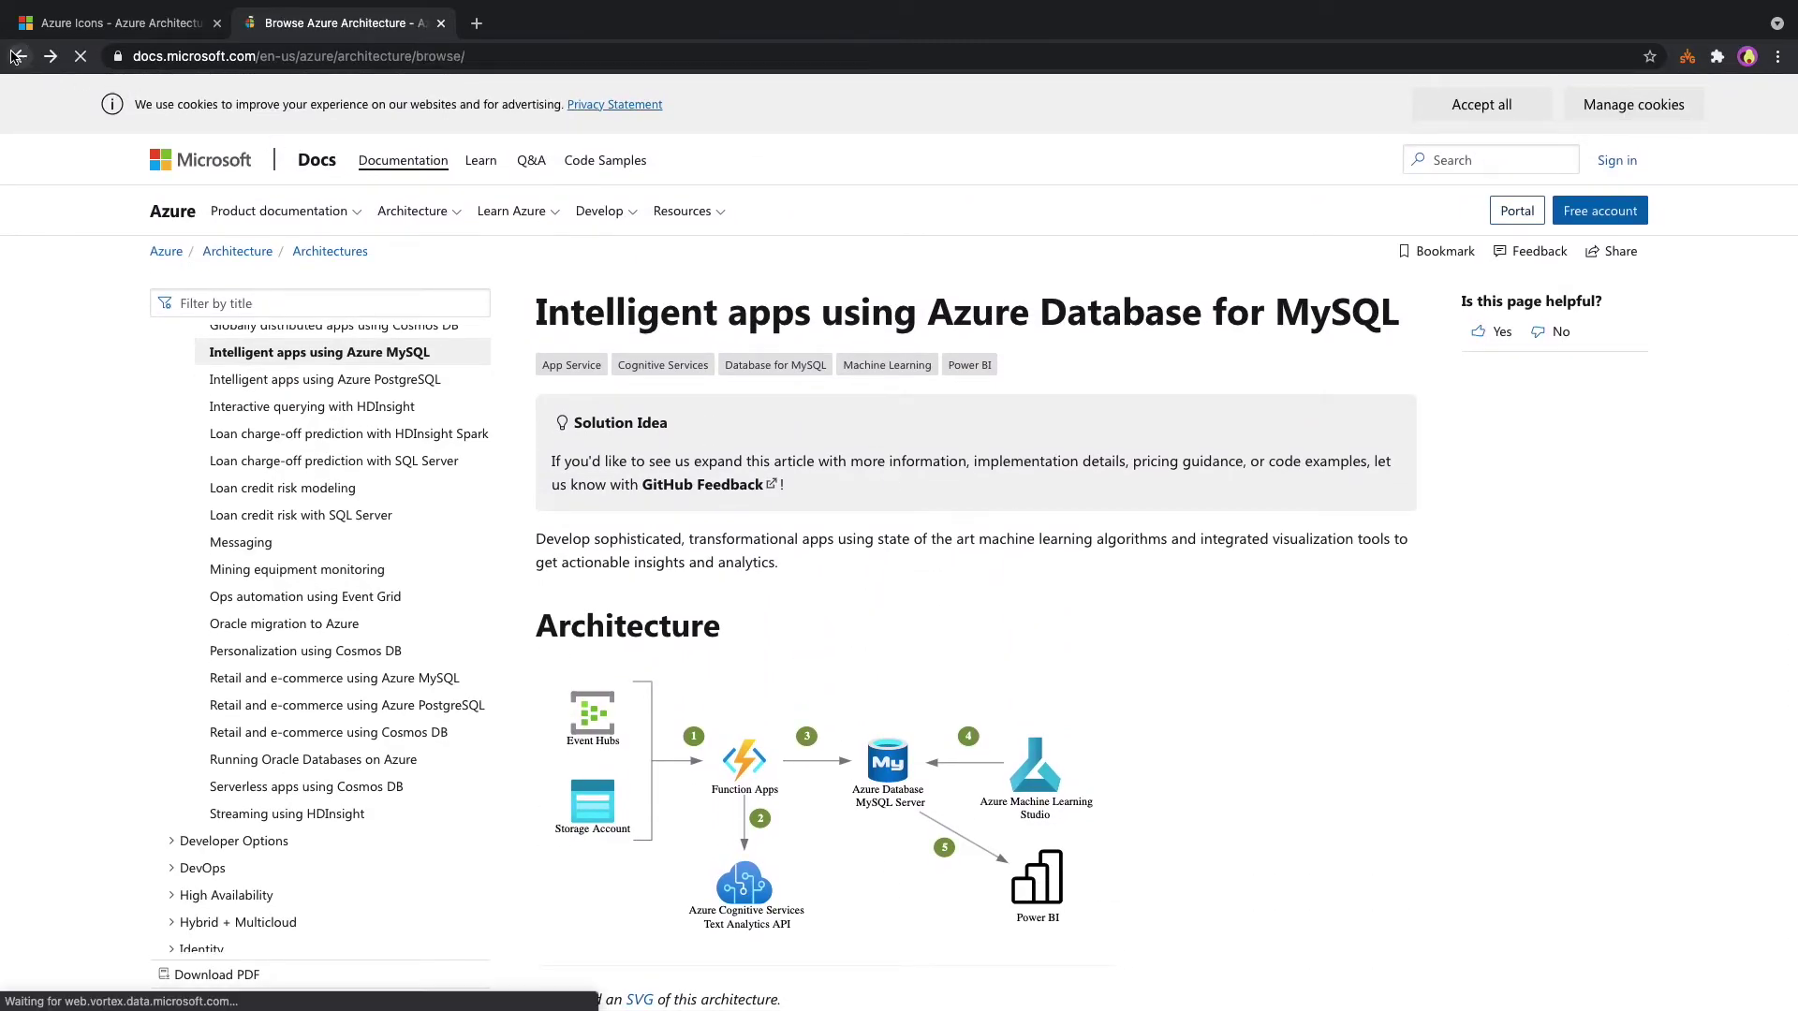
pyautogui.click(655, 336)
pyautogui.write('visio')
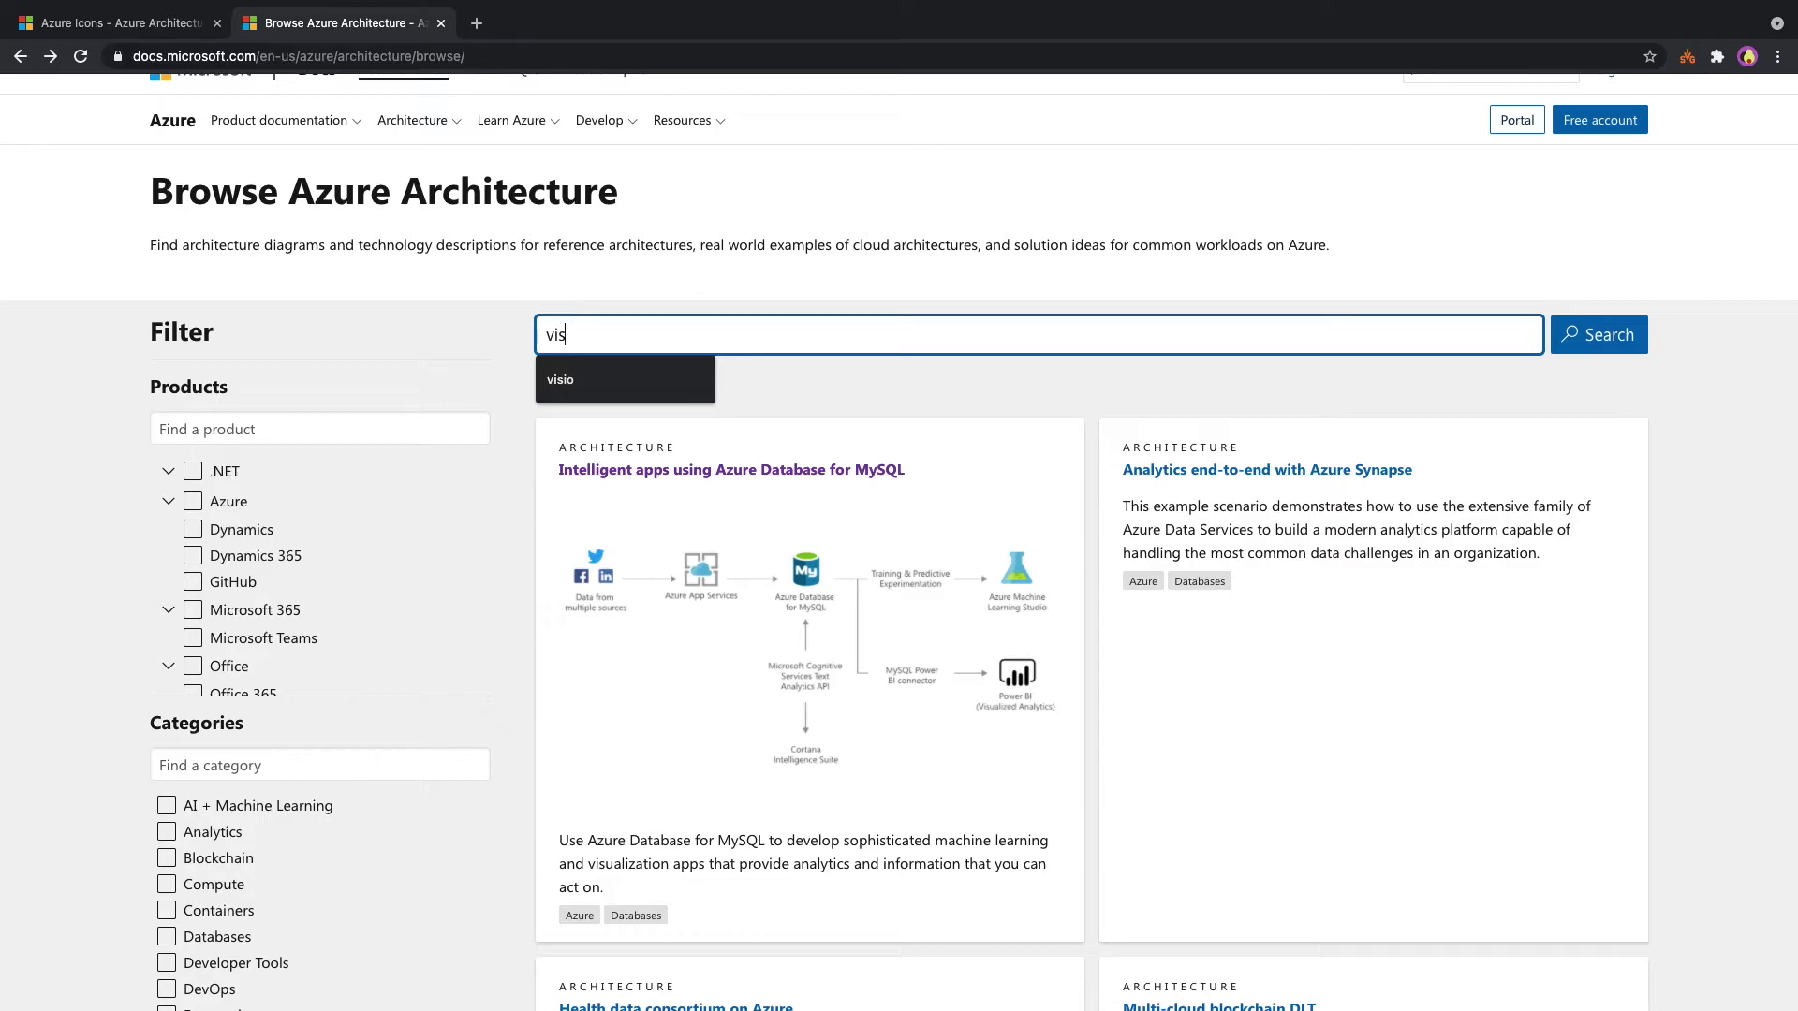
pyautogui.press('Return')
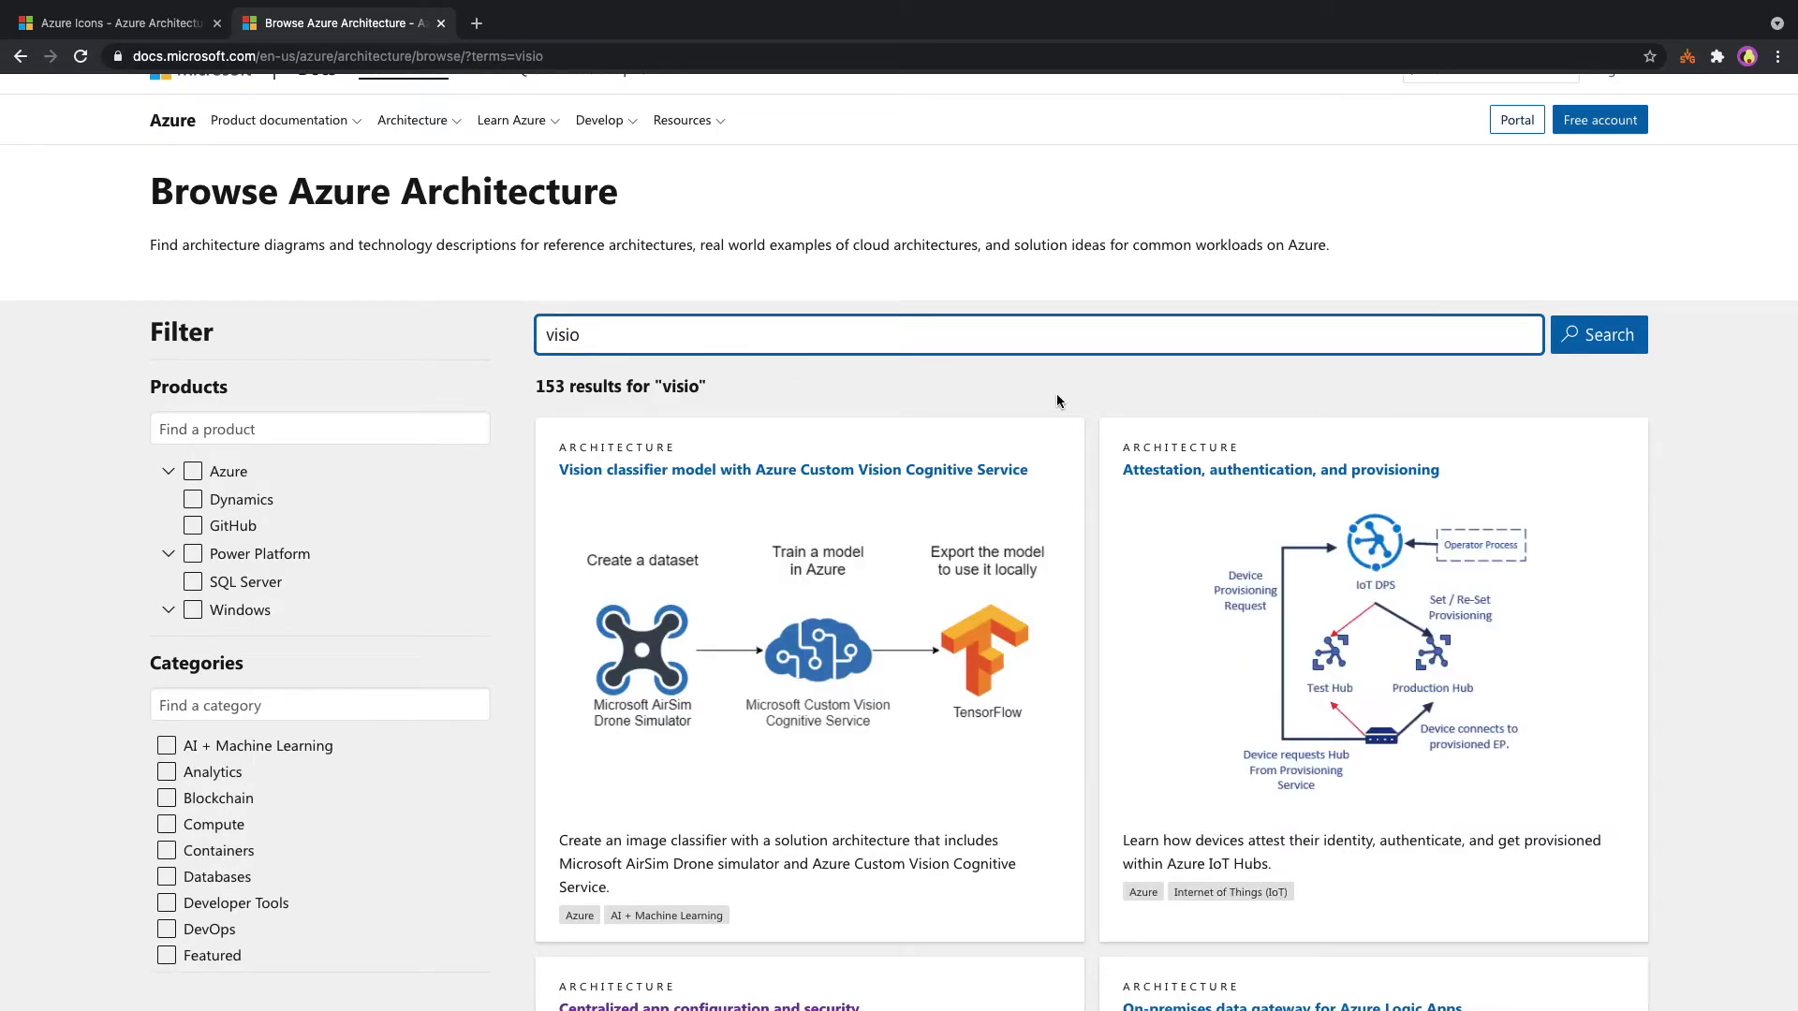
# Open the "Centralized app configuration and security" architecture and examine its development and staging or production environment diagrams.
pyautogui.scroll(-6, 1056, 401)
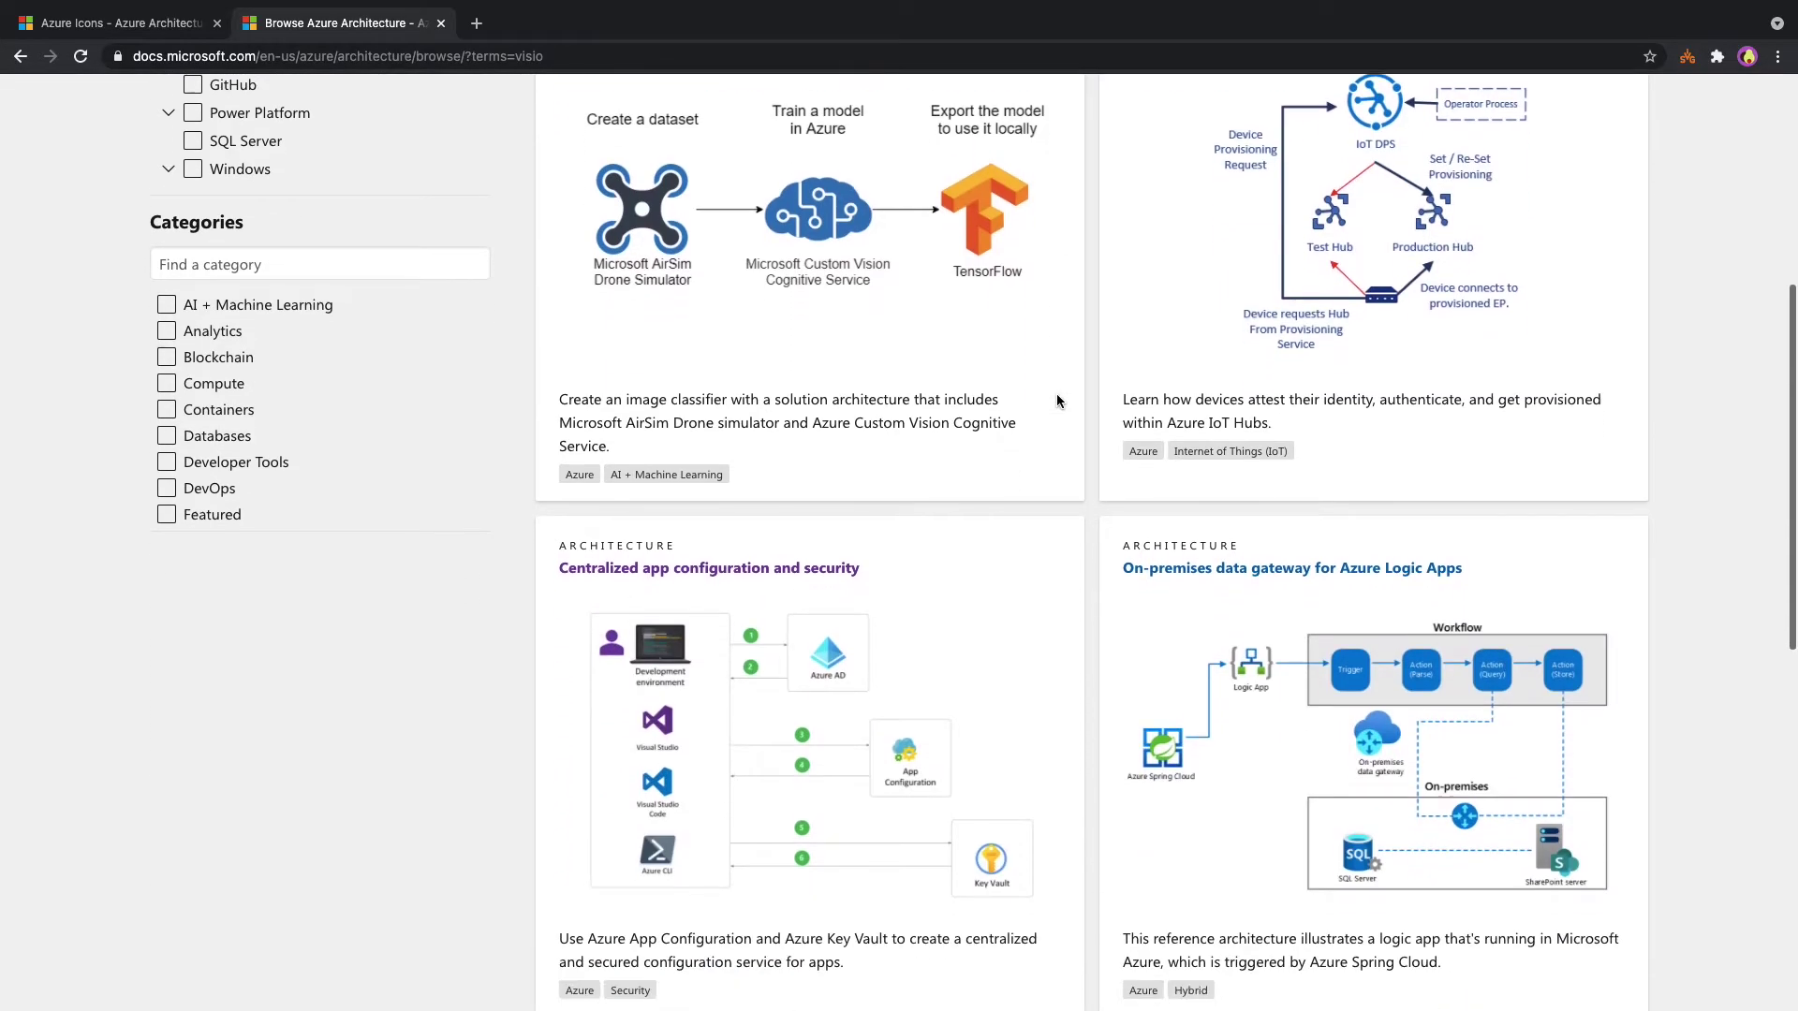
pyautogui.click(794, 420)
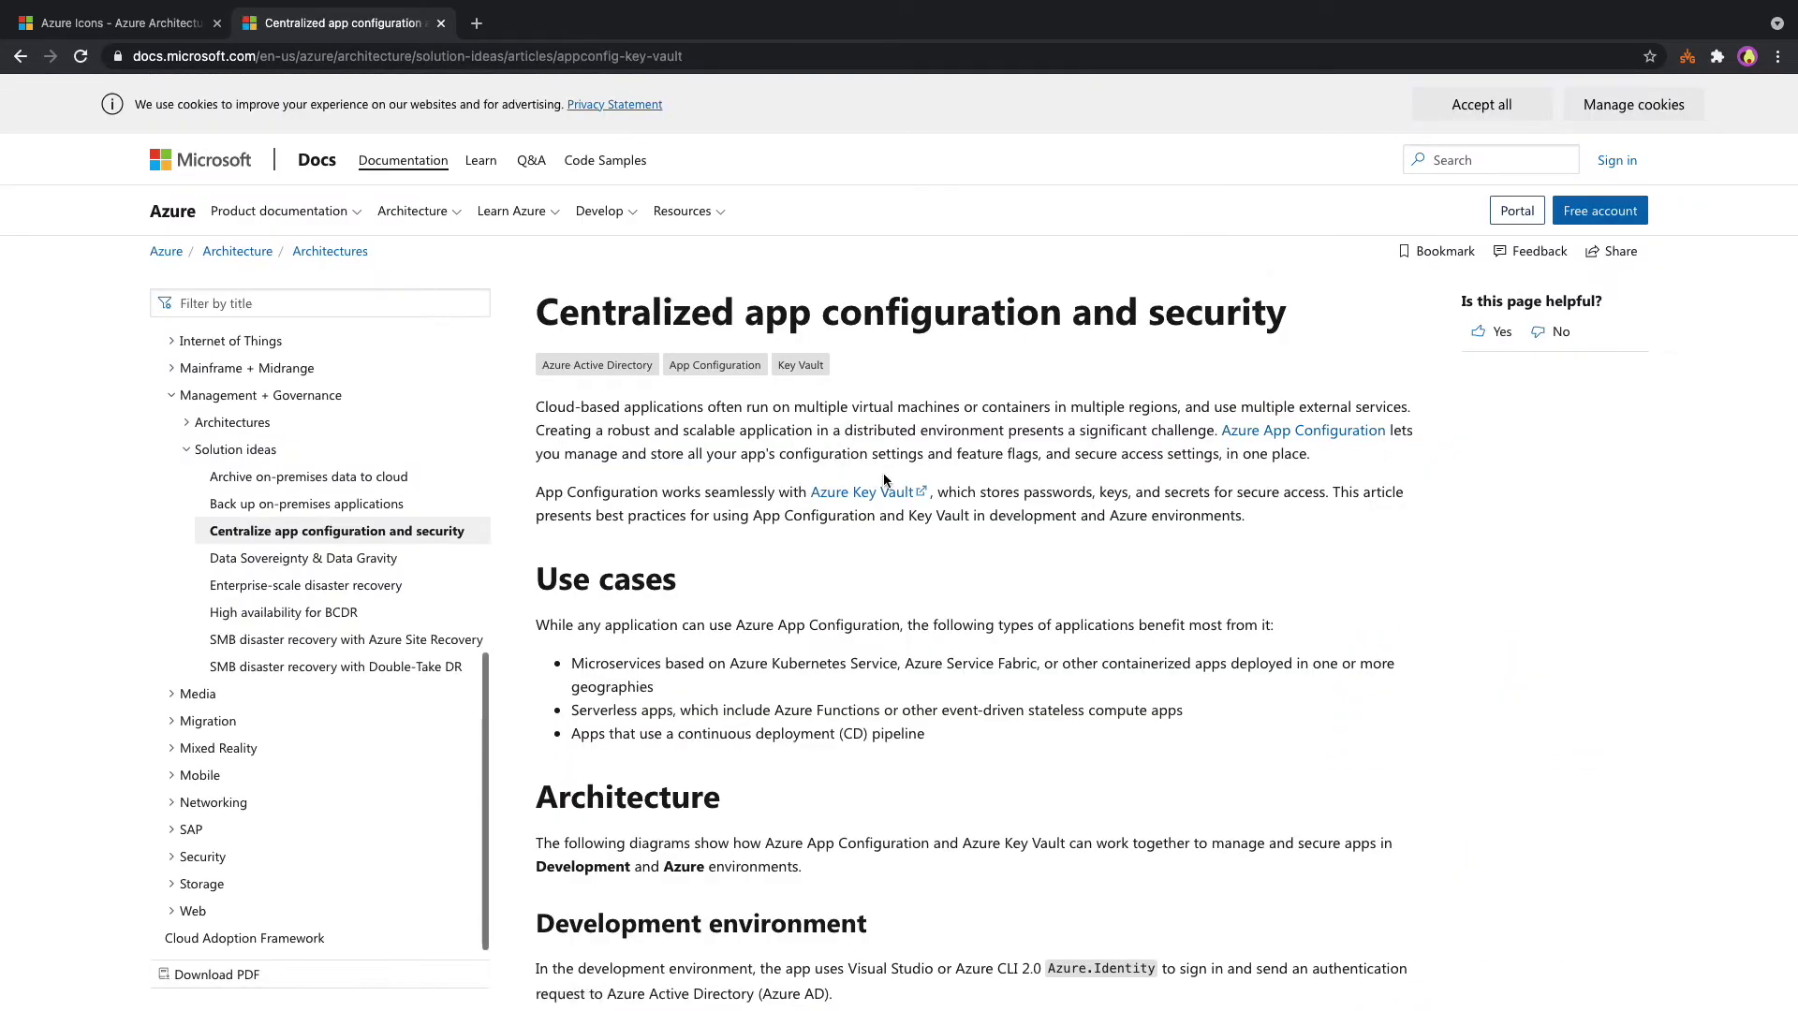
pyautogui.scroll(-3, 936, 597)
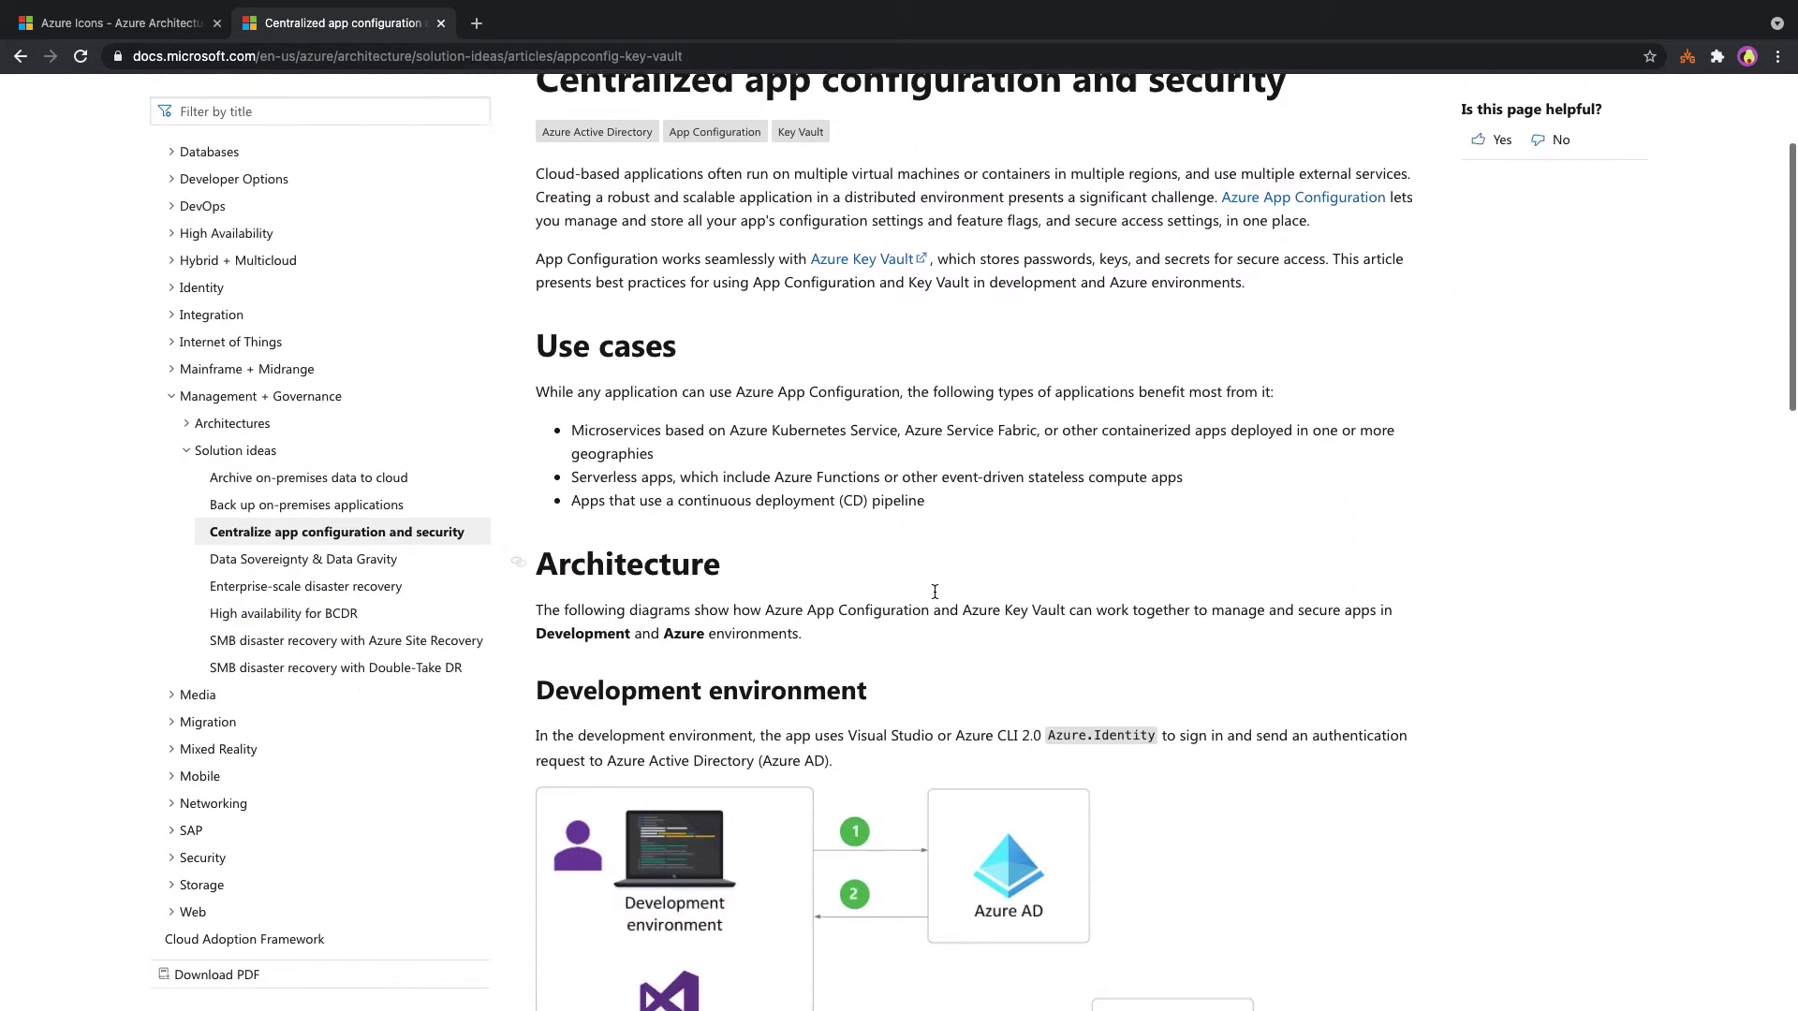
pyautogui.scroll(-10, 934, 597)
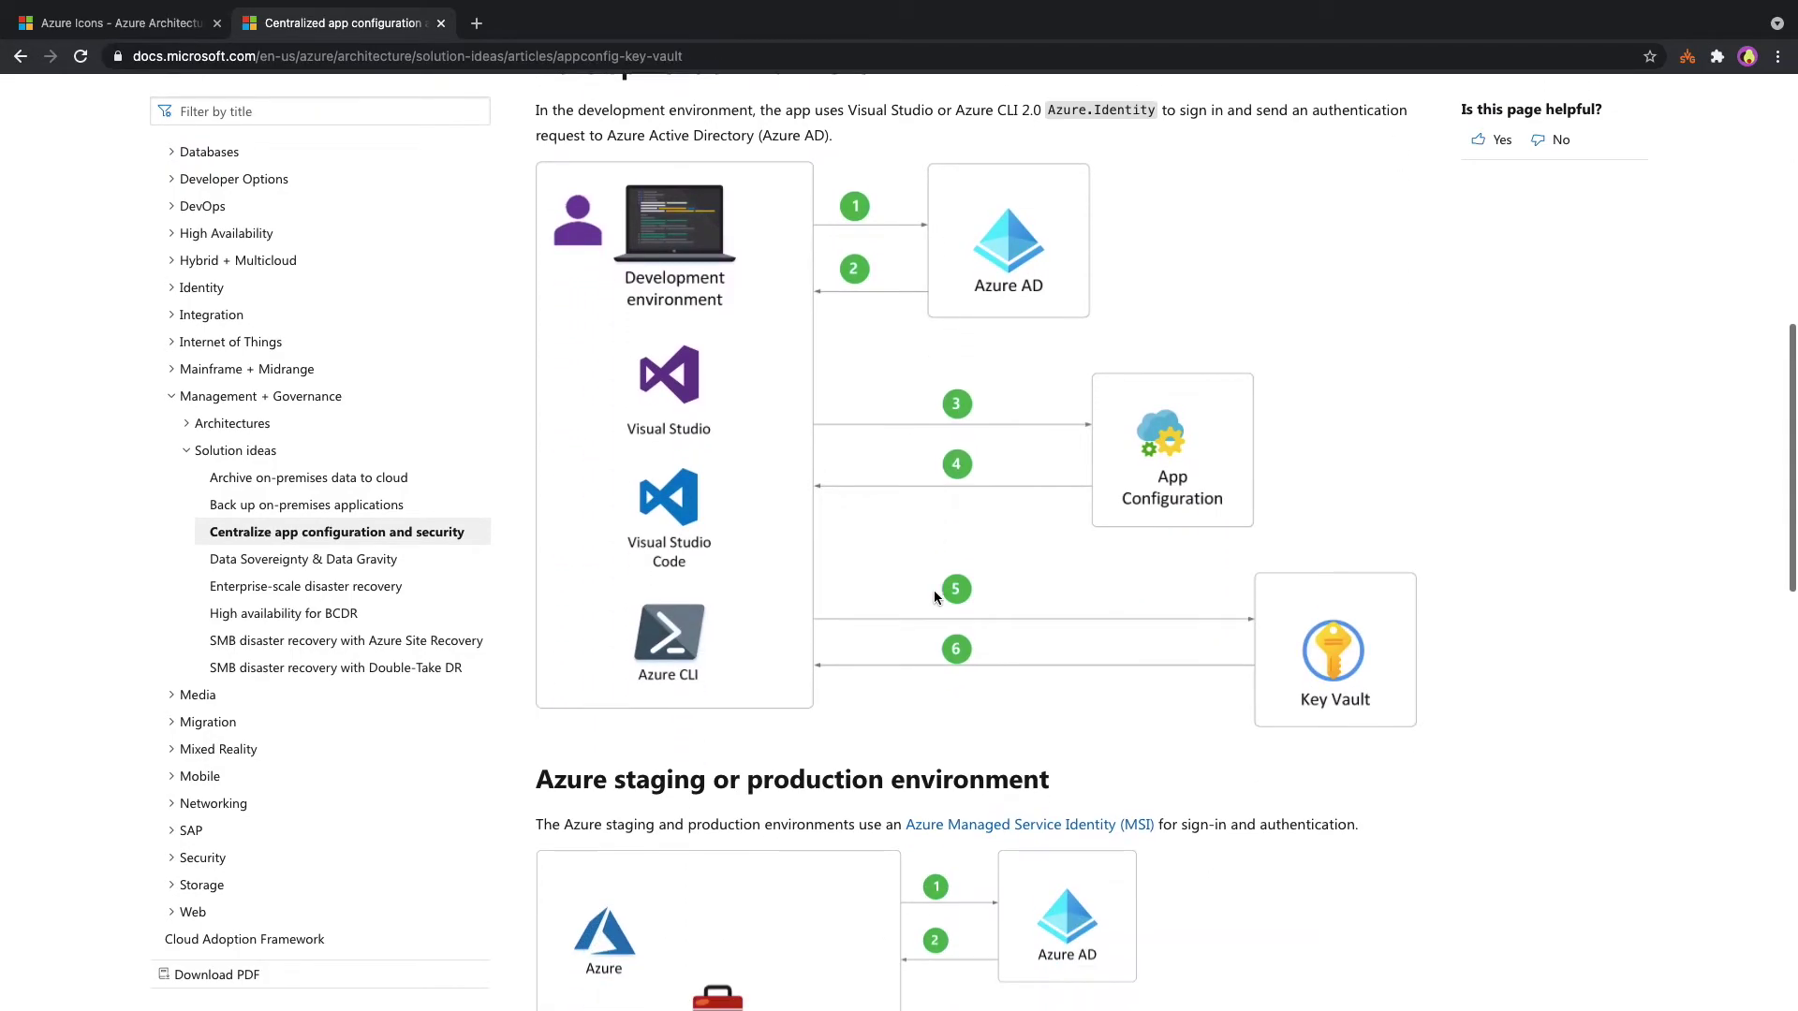
pyautogui.scroll(-3, 935, 597)
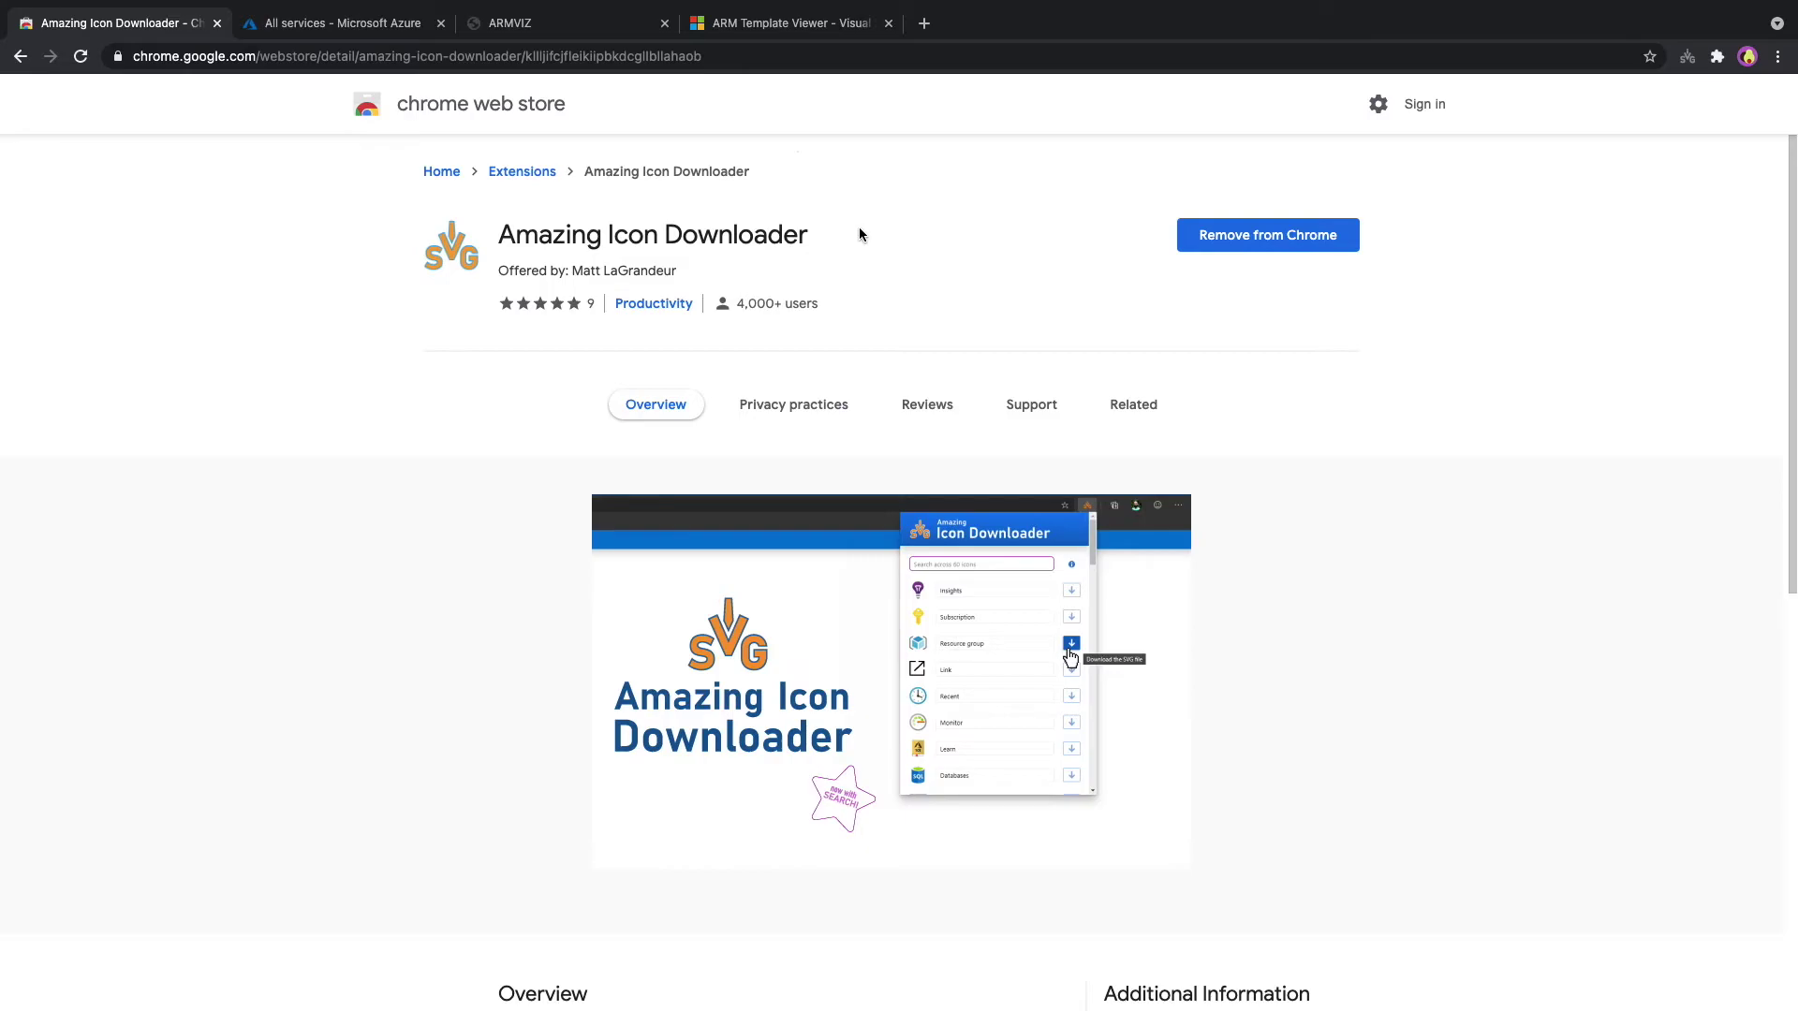
# Go to the Azure portal's All services page and open the Amazing Icon Downloader extension there.
pyautogui.rightClick(1690, 60)
pyautogui.click(1693, 62)
pyautogui.click(371, 28)
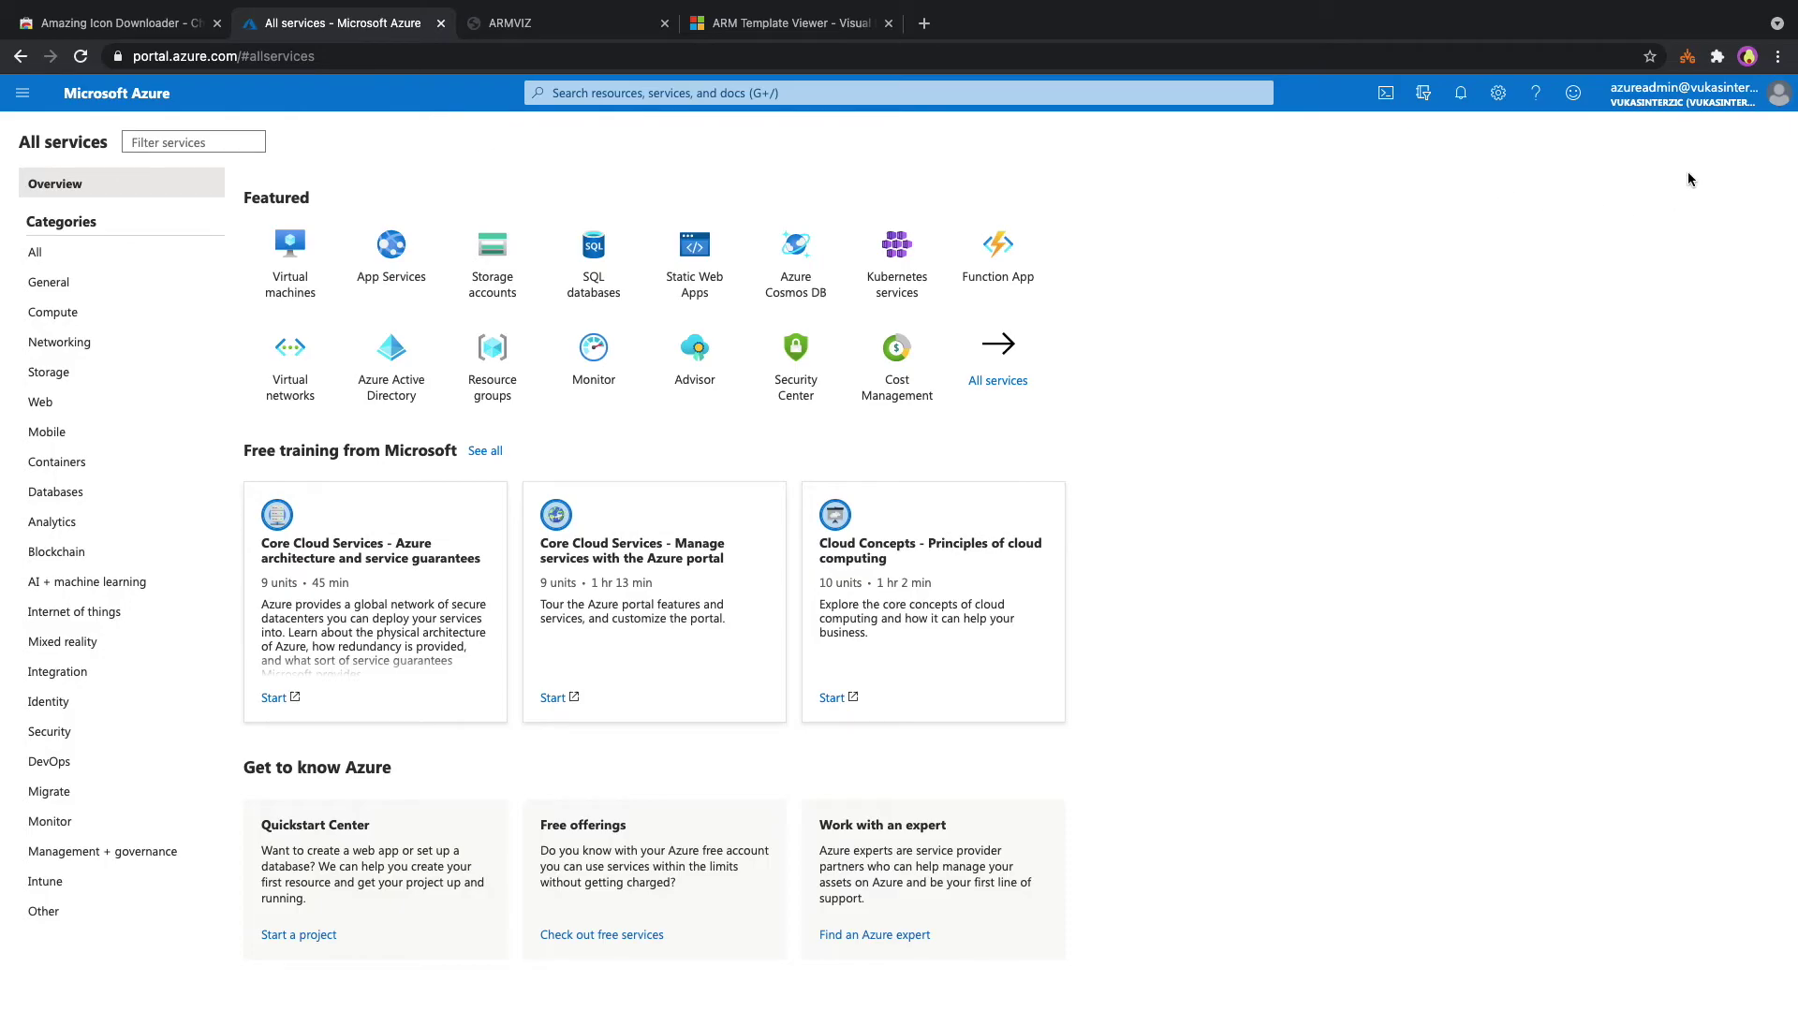
pyautogui.click(1689, 56)
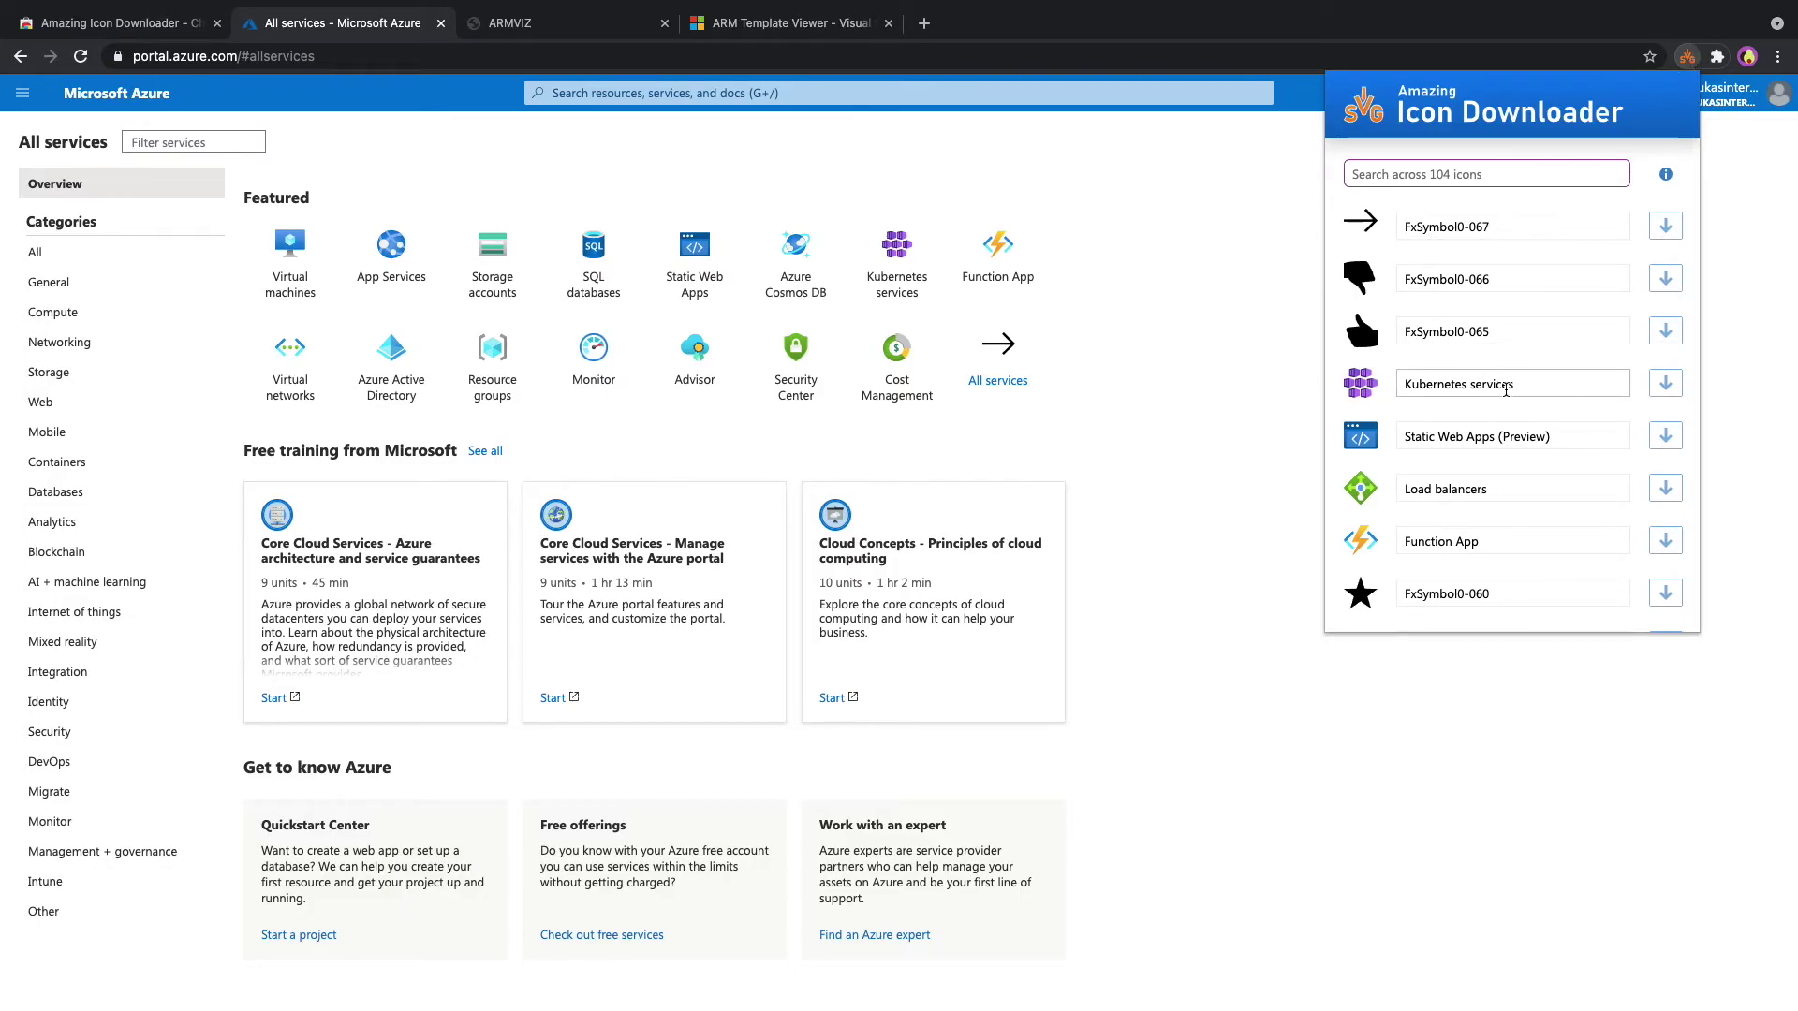
# Find the Automation Accounts icon in the Amazing Icon Downloader list and download it as an SVG file.
pyautogui.scroll(-5, 1506, 390)
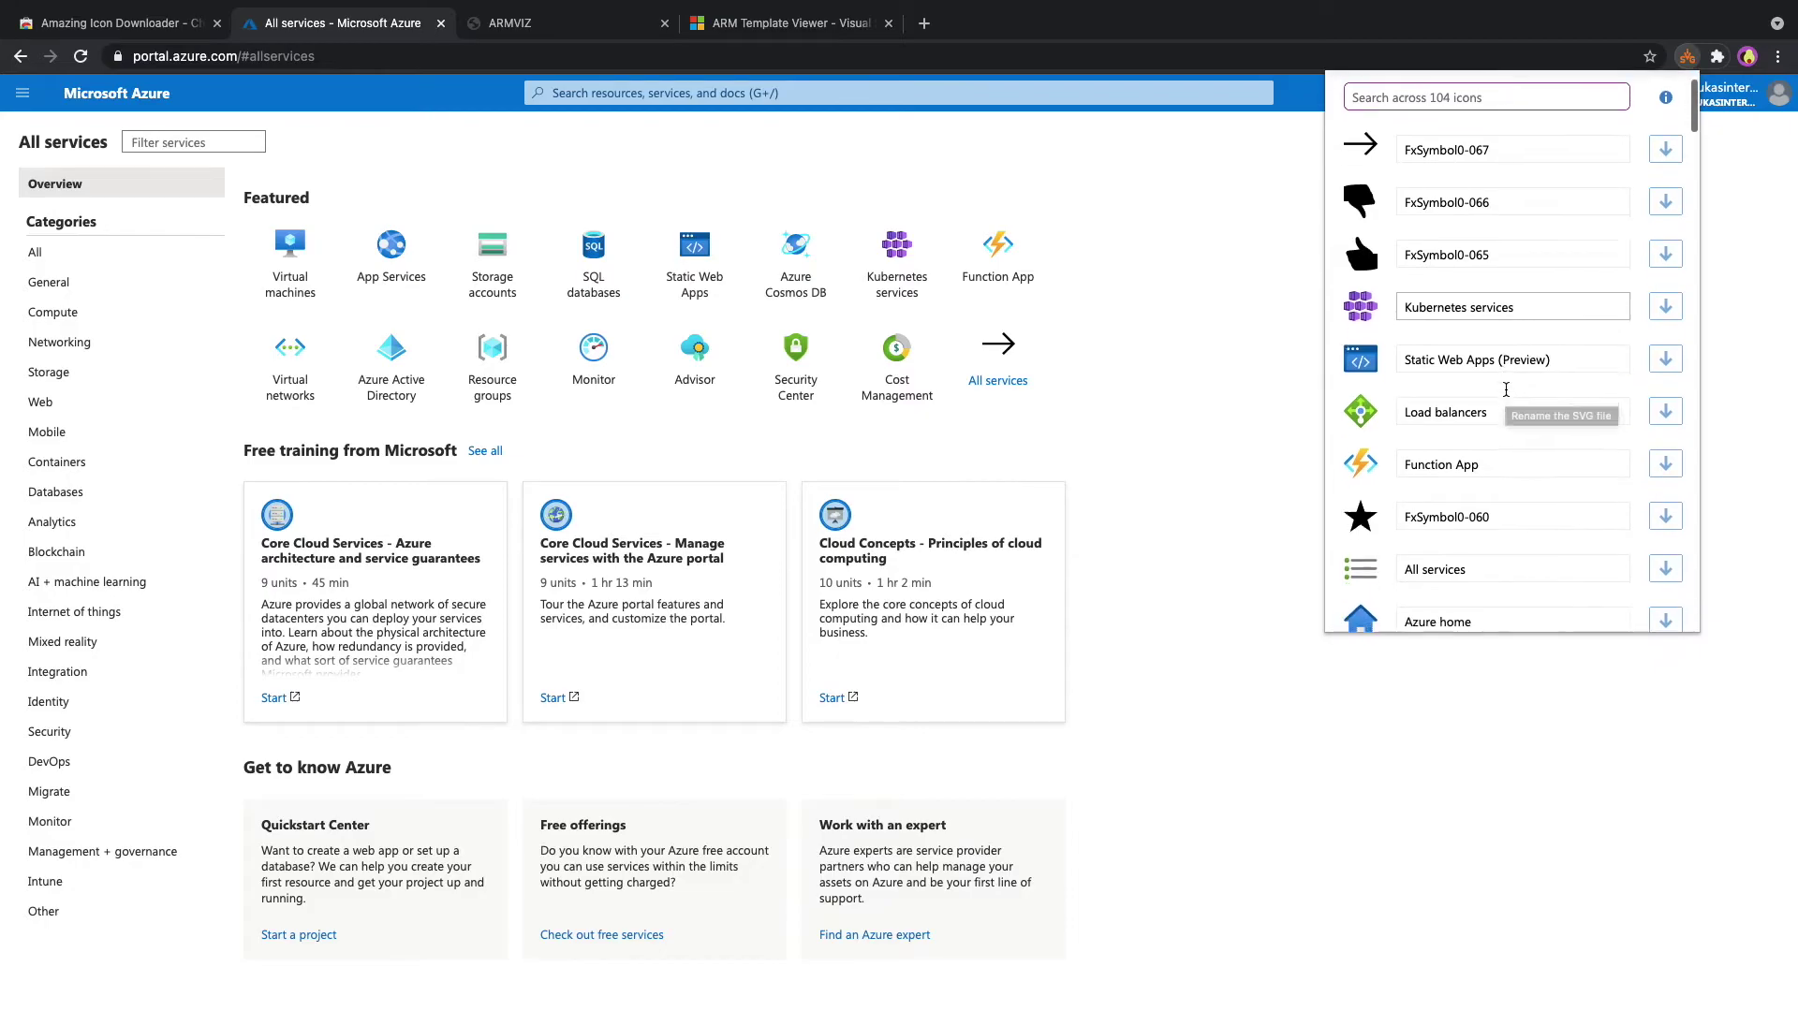
pyautogui.scroll(-10, 1506, 390)
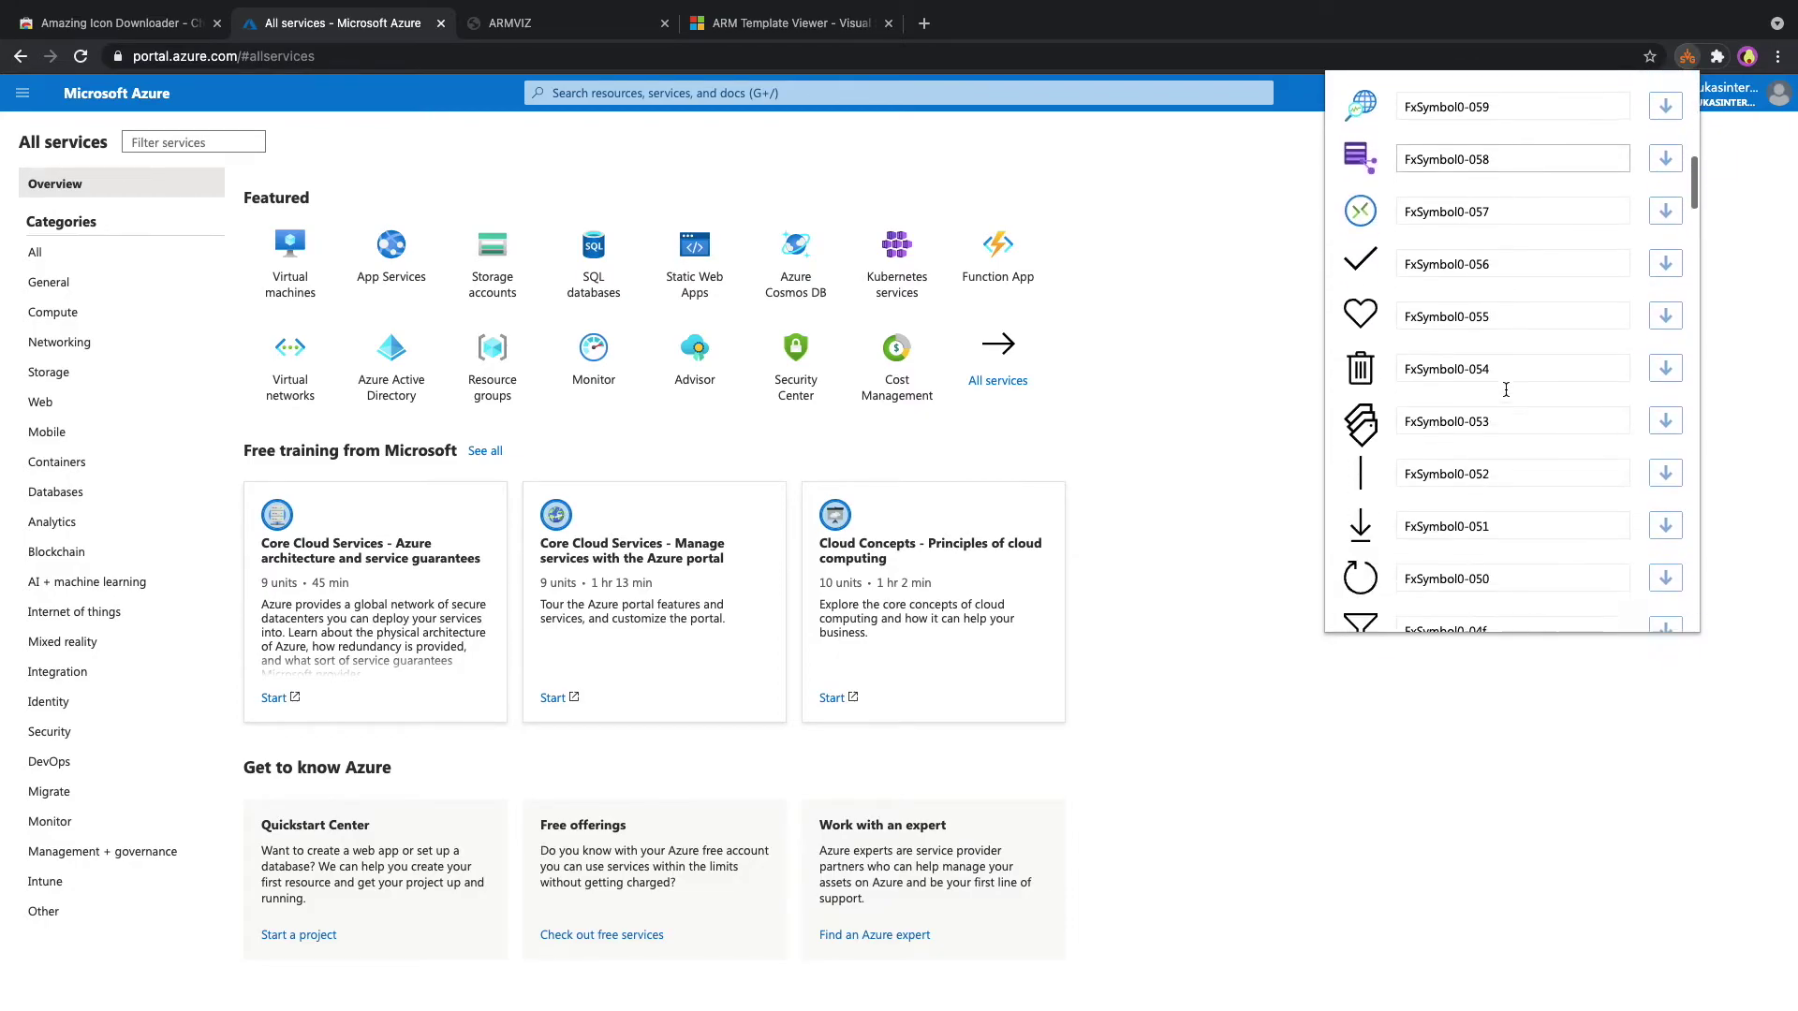
pyautogui.scroll(-5, 1506, 396)
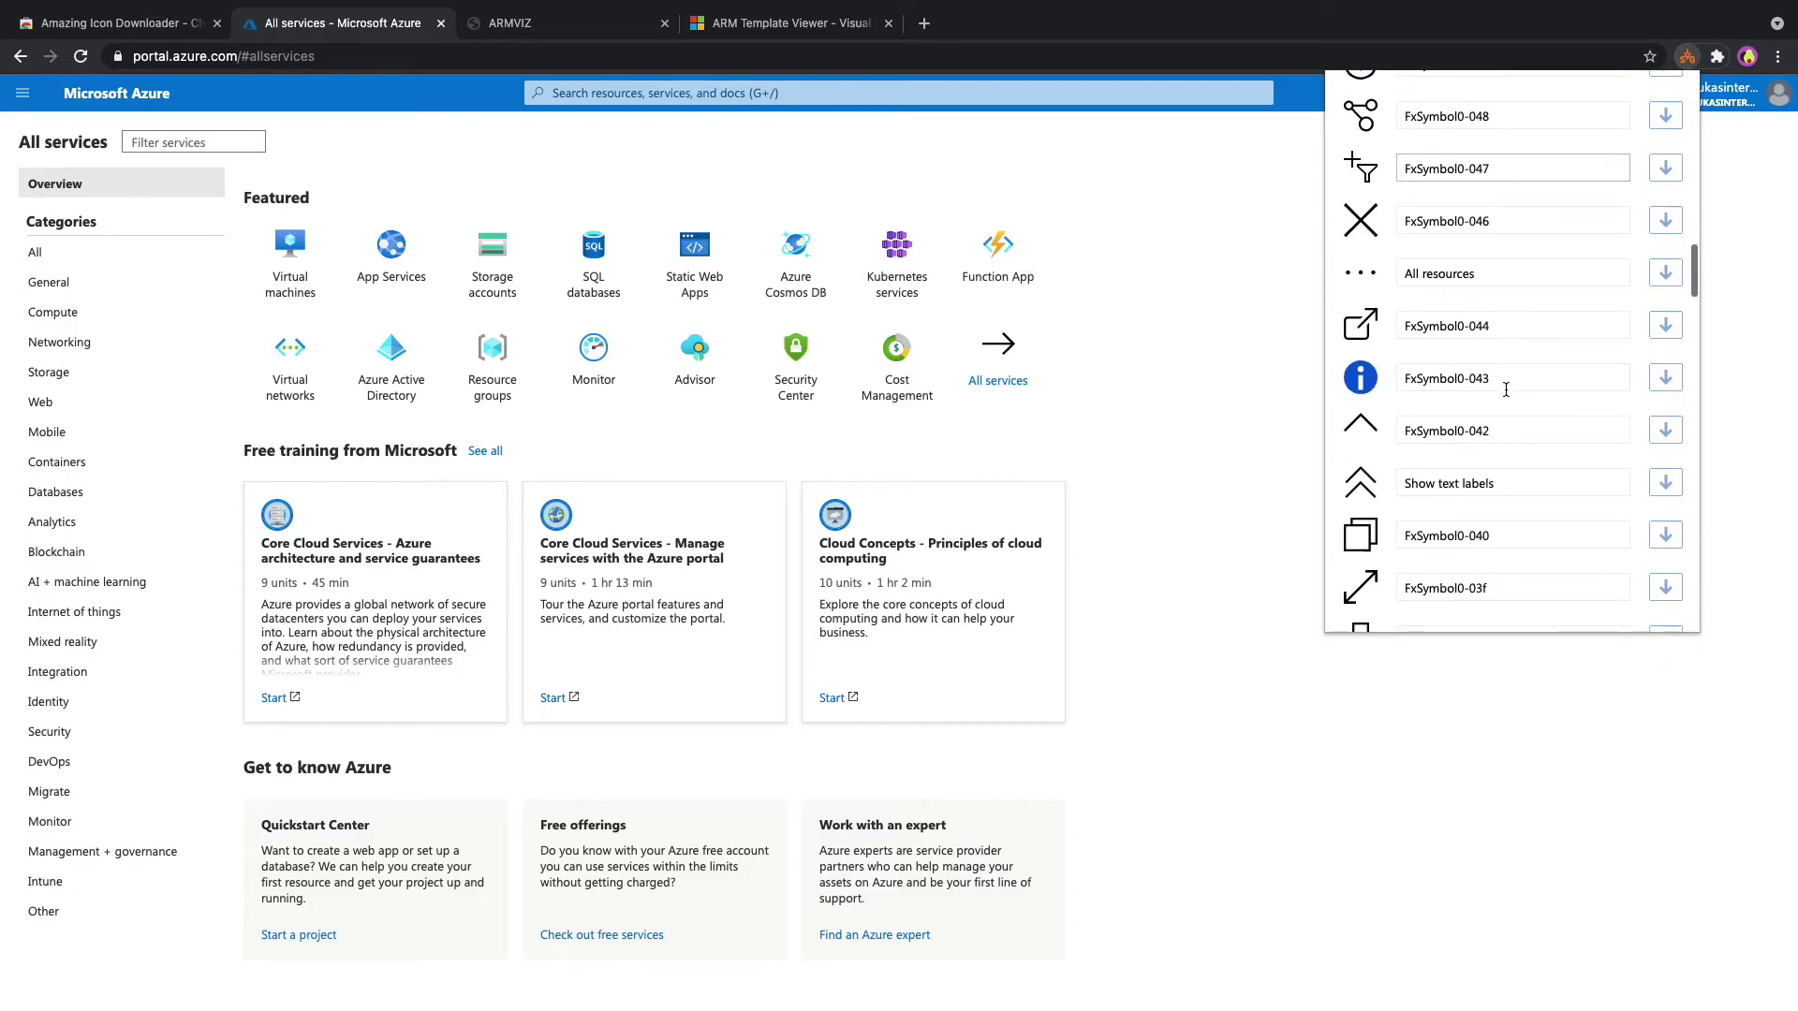
pyautogui.scroll(-7, 1518, 421)
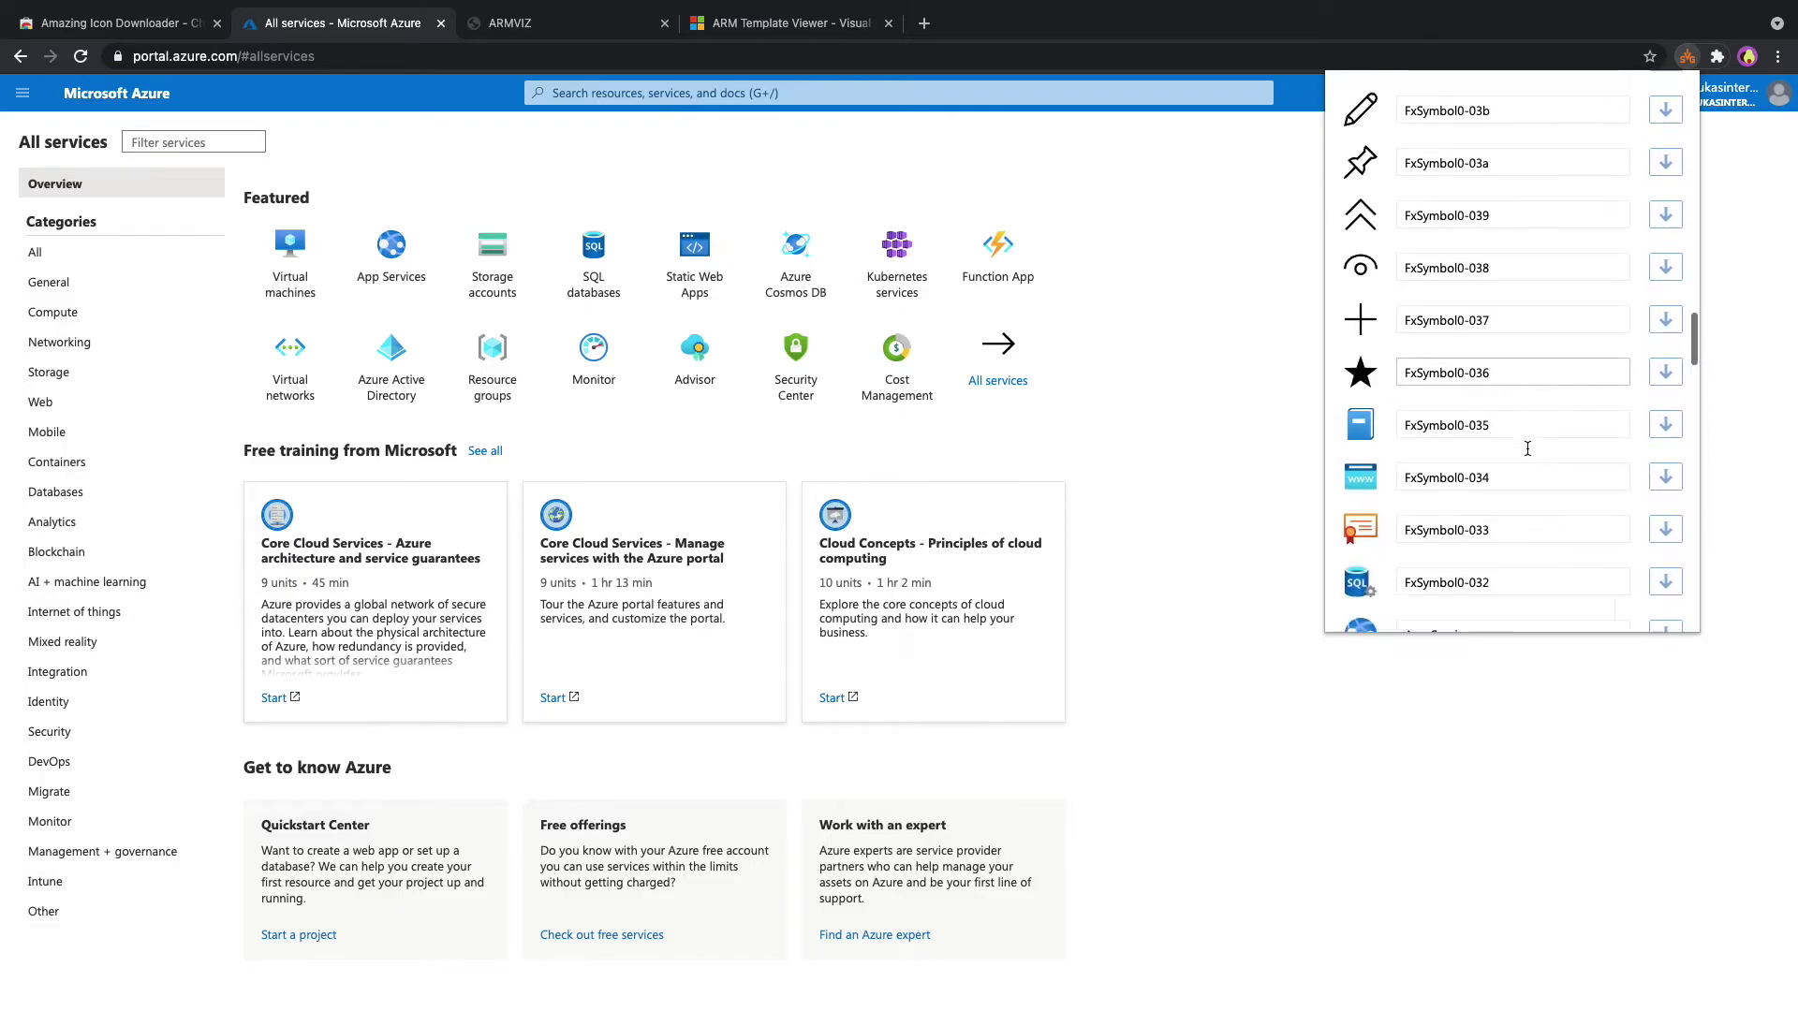
pyautogui.scroll(-7, 1528, 449)
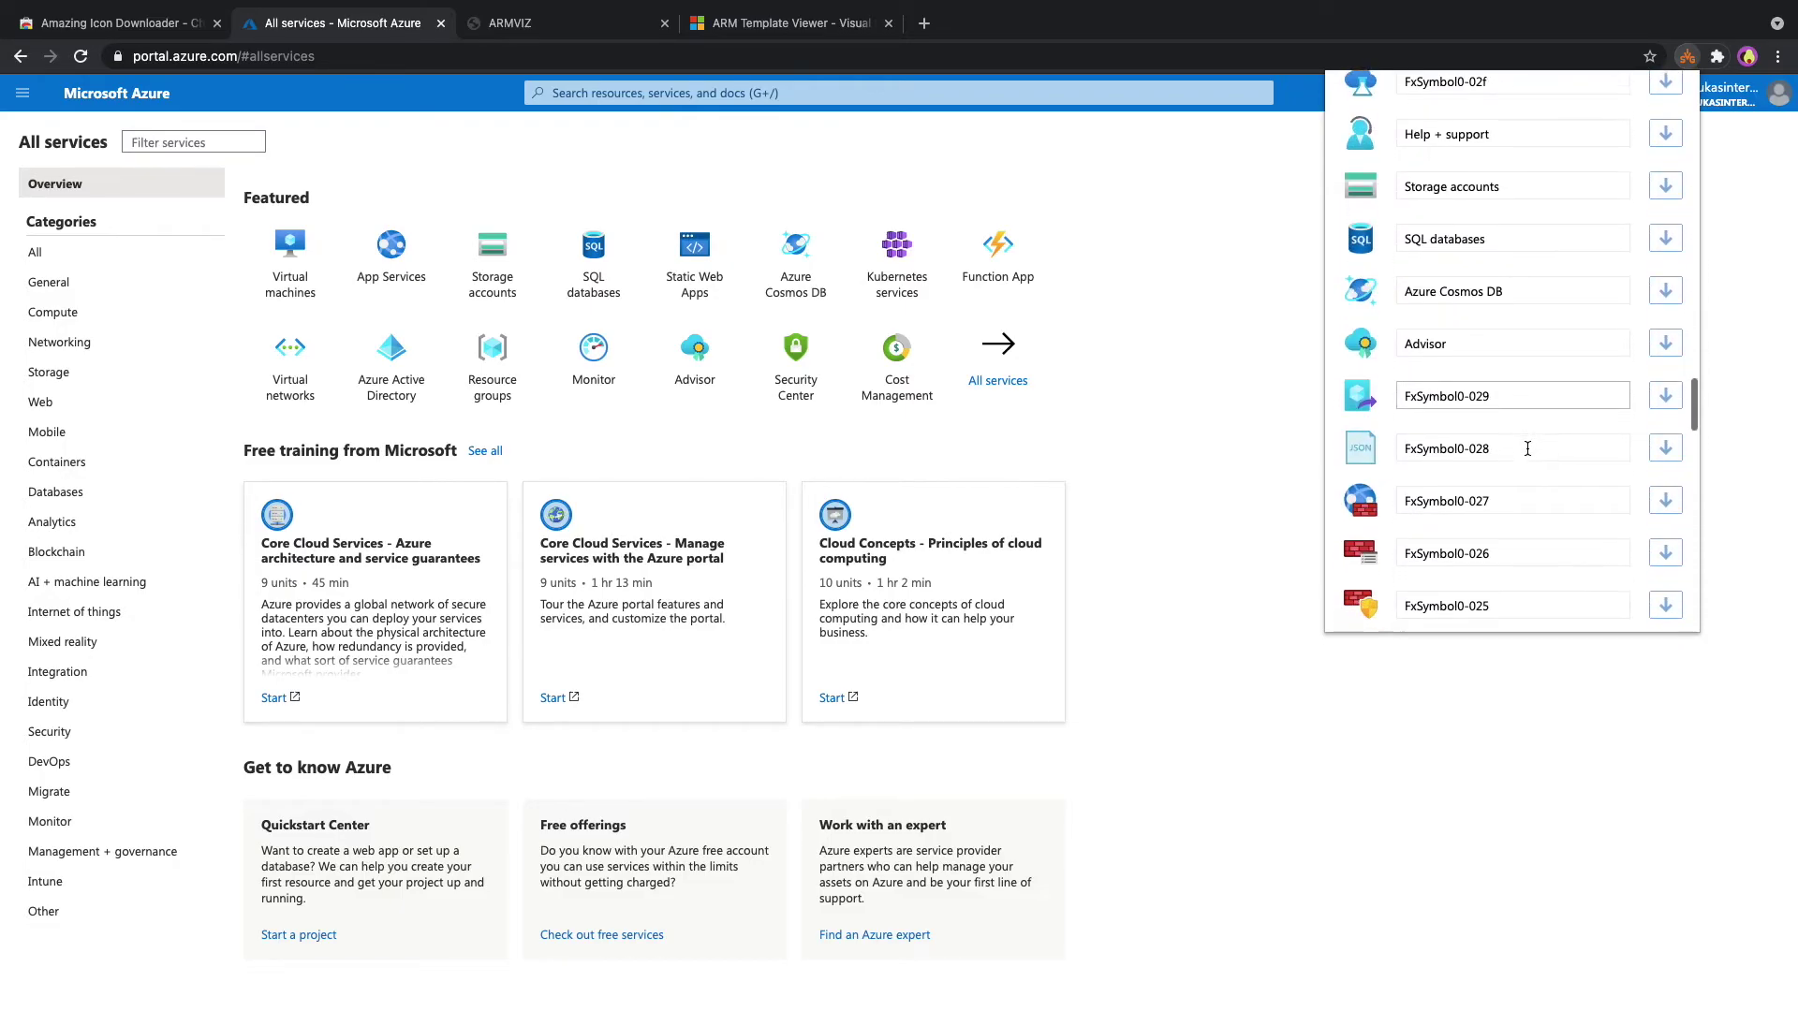
pyautogui.scroll(-9, 1527, 449)
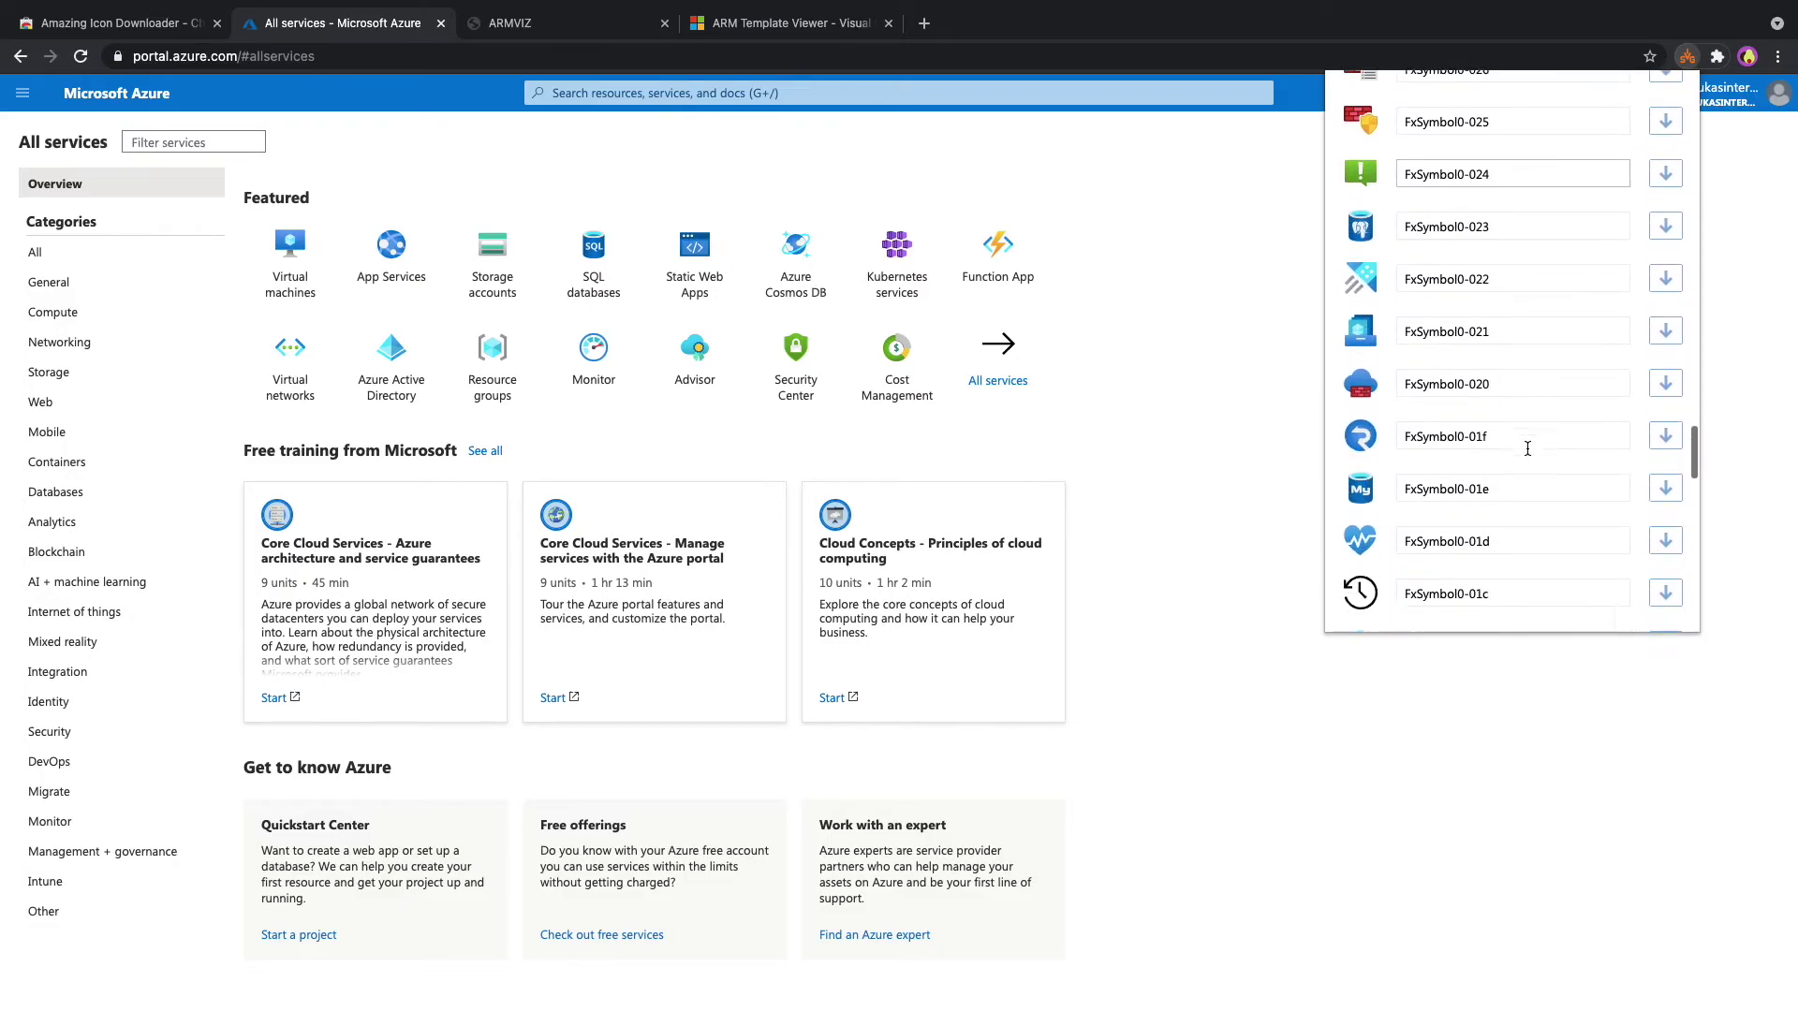
pyautogui.scroll(-2, 1528, 454)
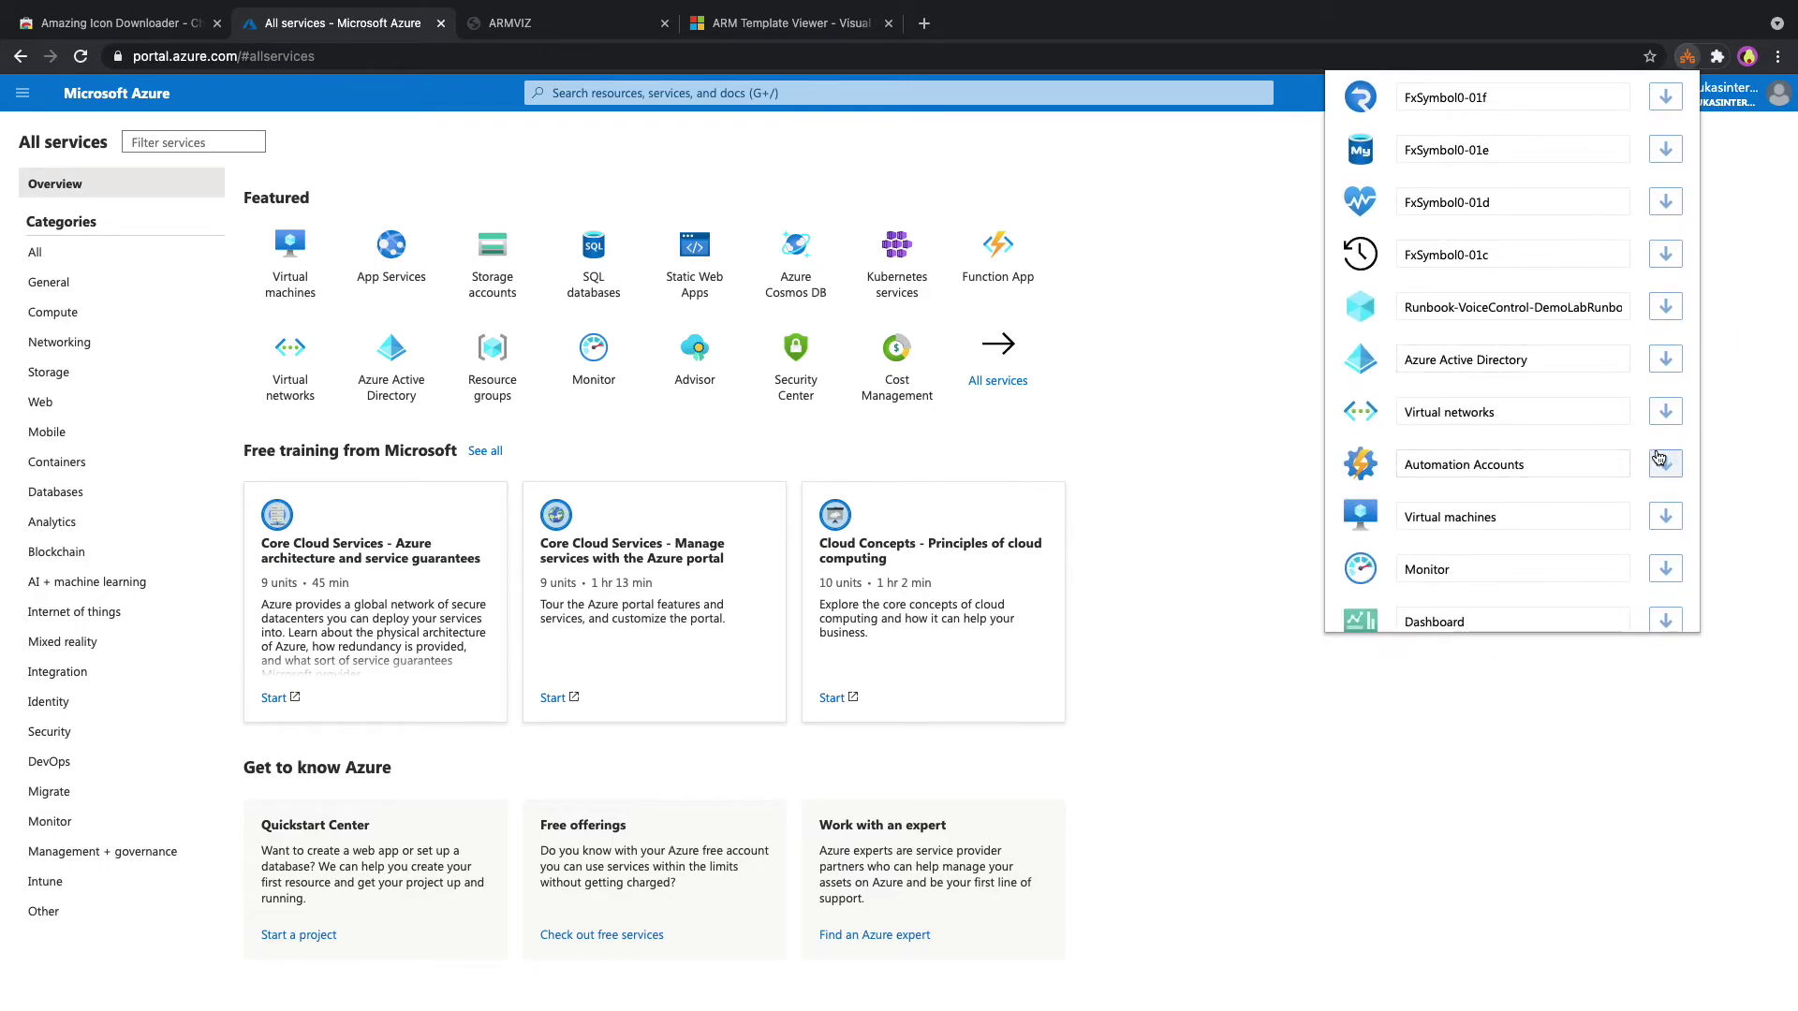
pyautogui.click(1666, 464)
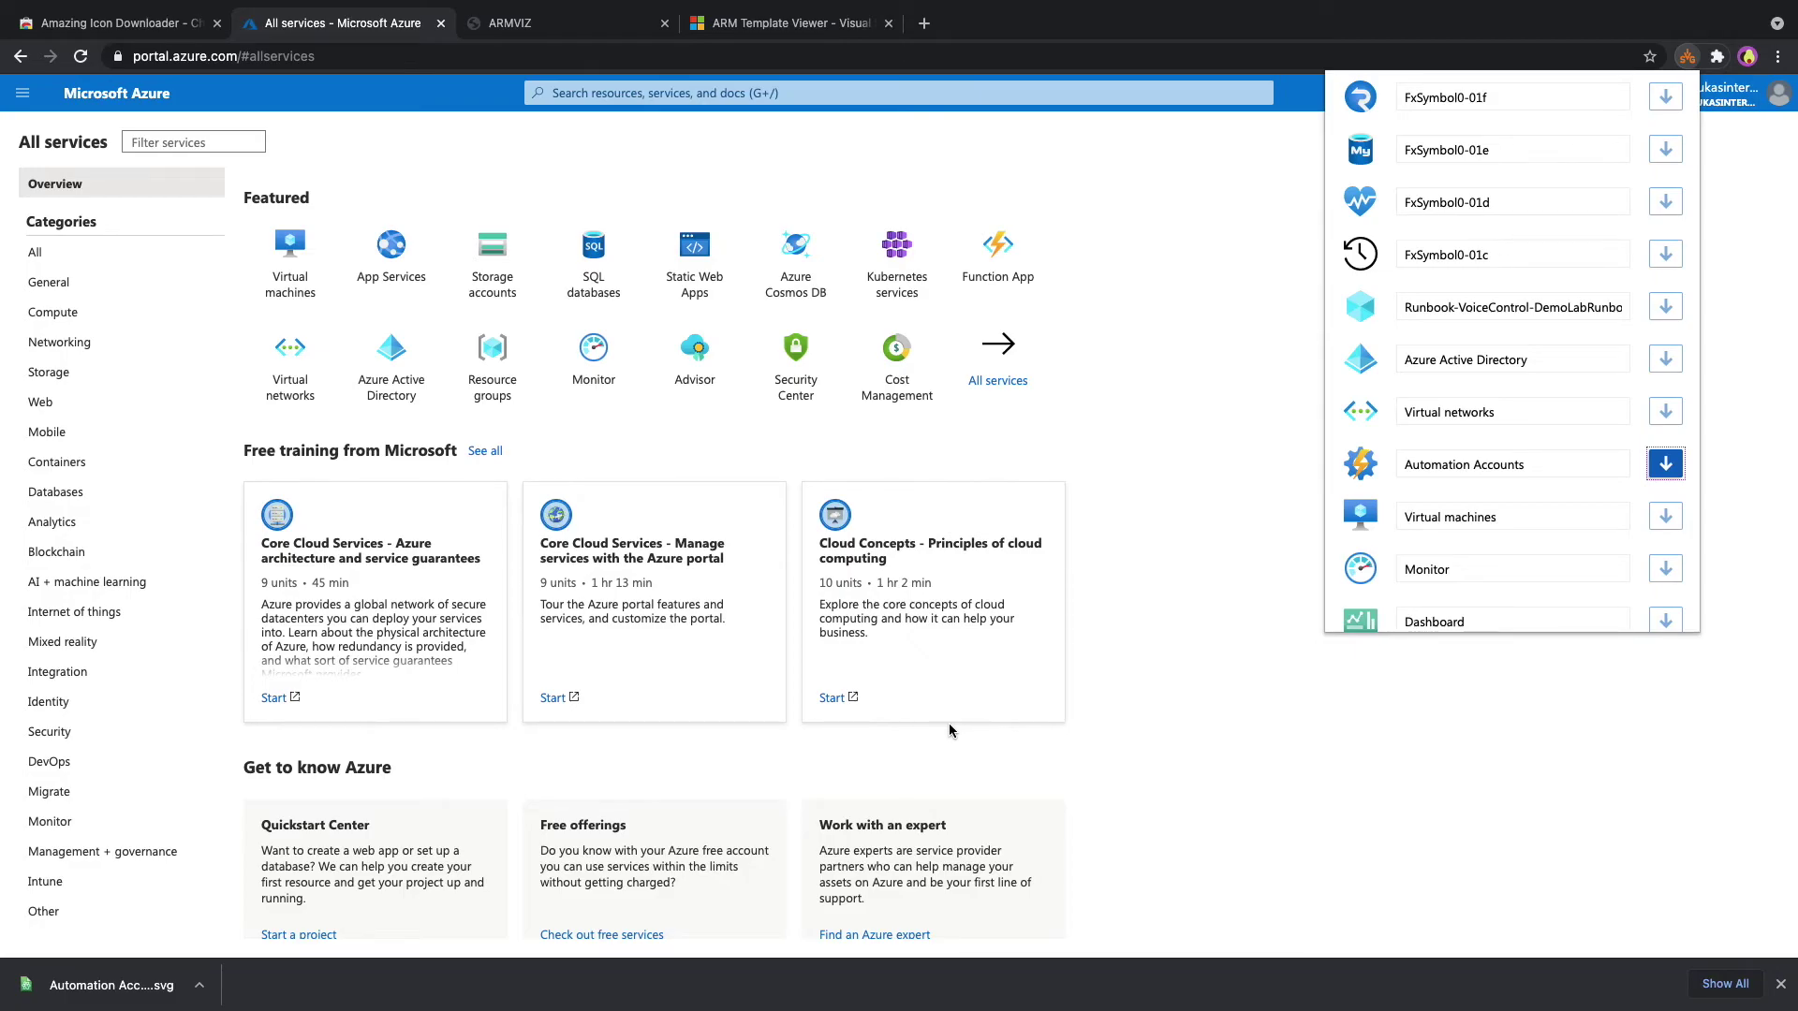
# Switch to ARMVIZ, examine the sample resource diagram, and show the ARM template code behind it.
pyautogui.click(575, 28)
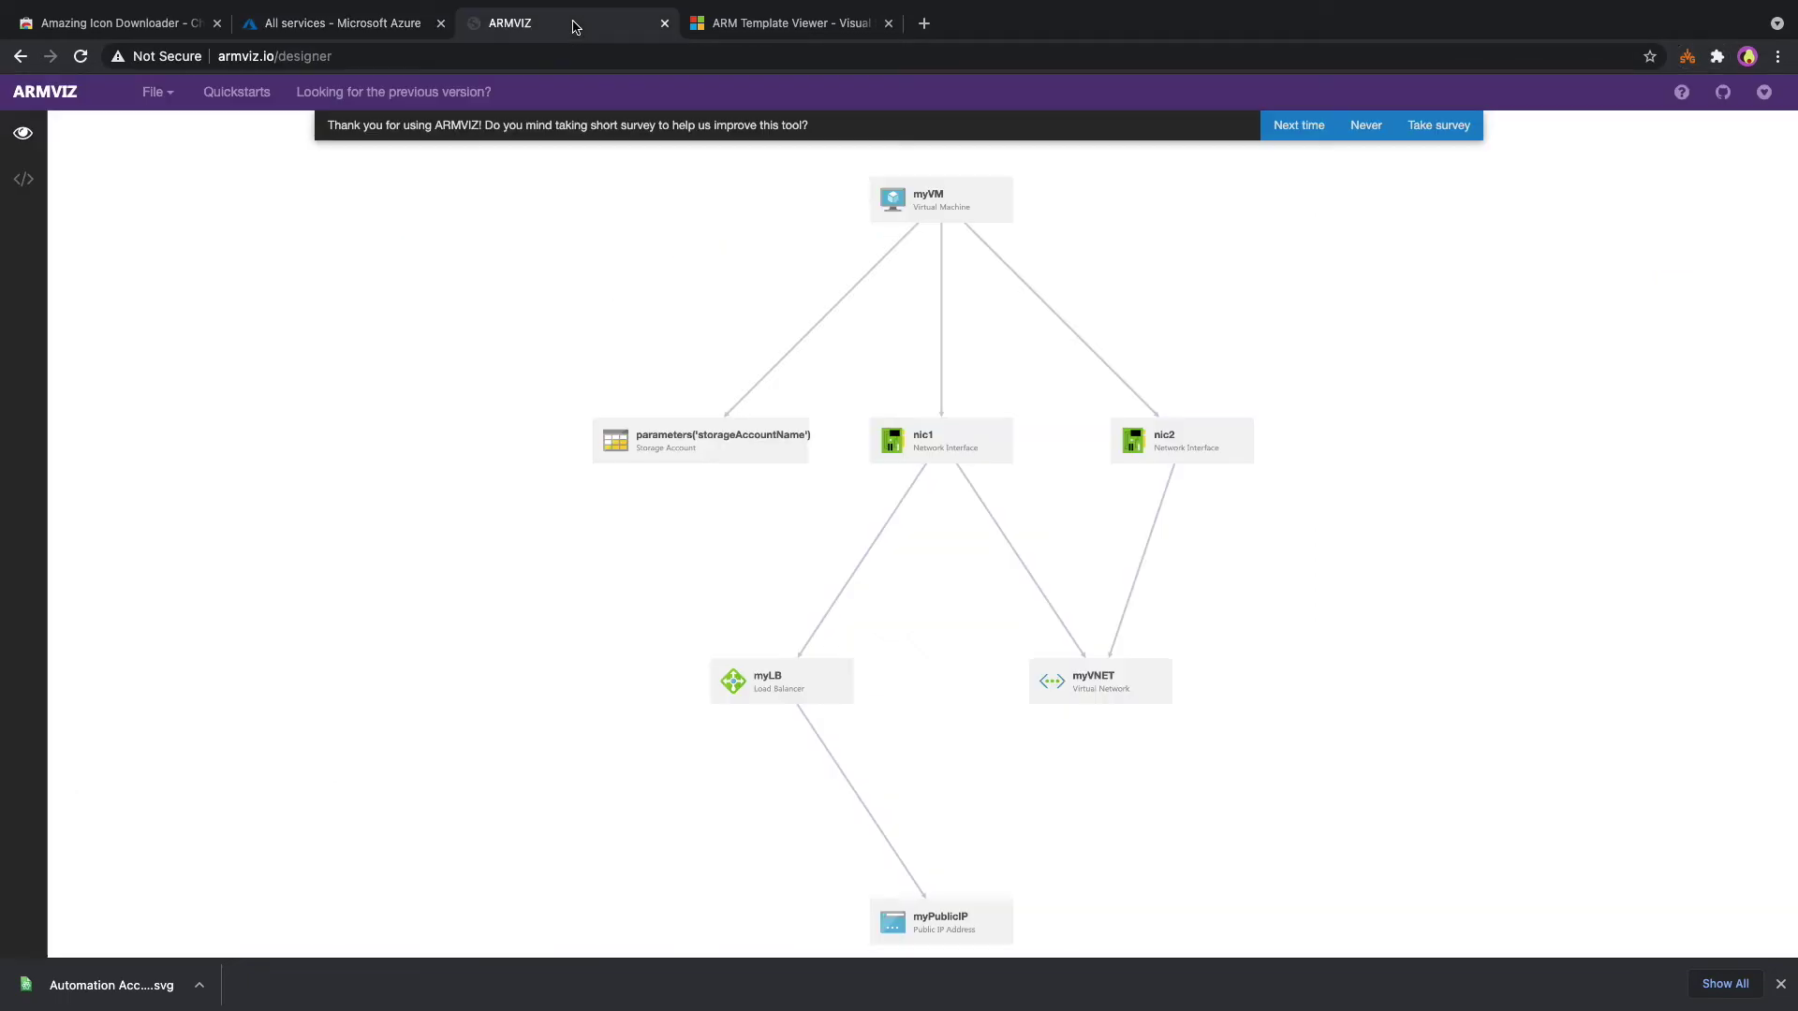
pyautogui.scroll(-2, 613, 352)
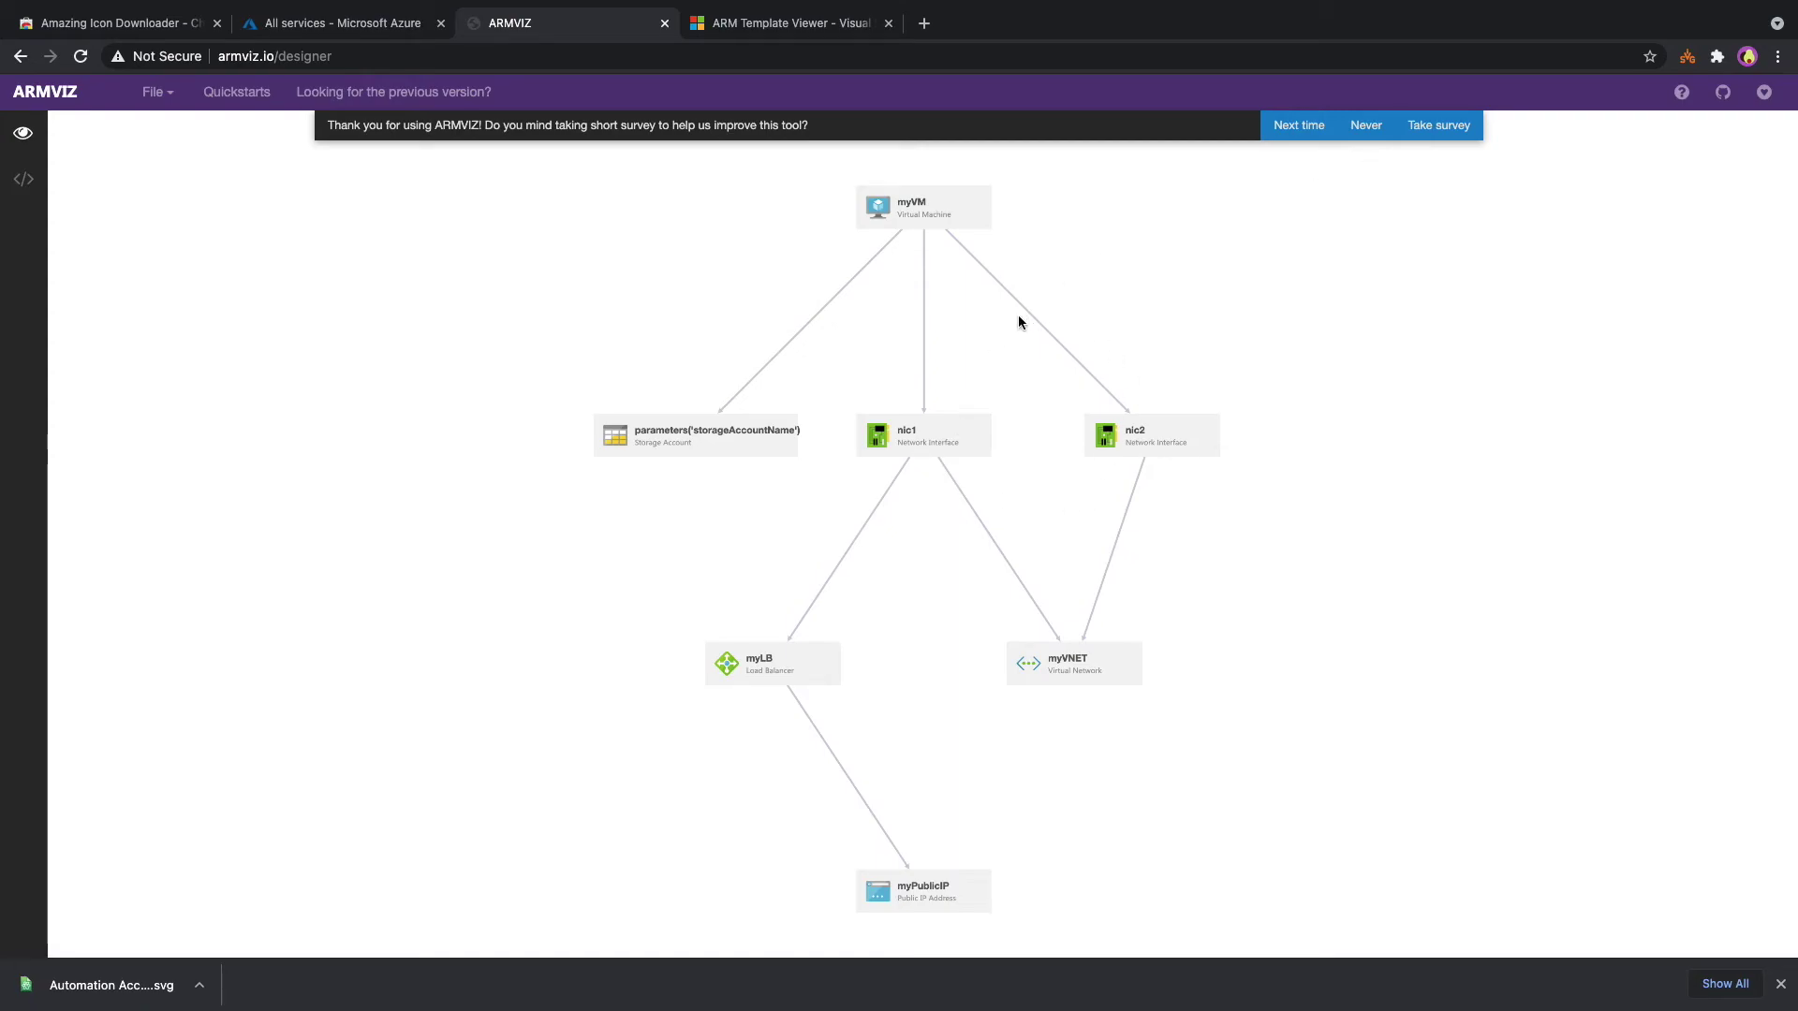
pyautogui.click(24, 179)
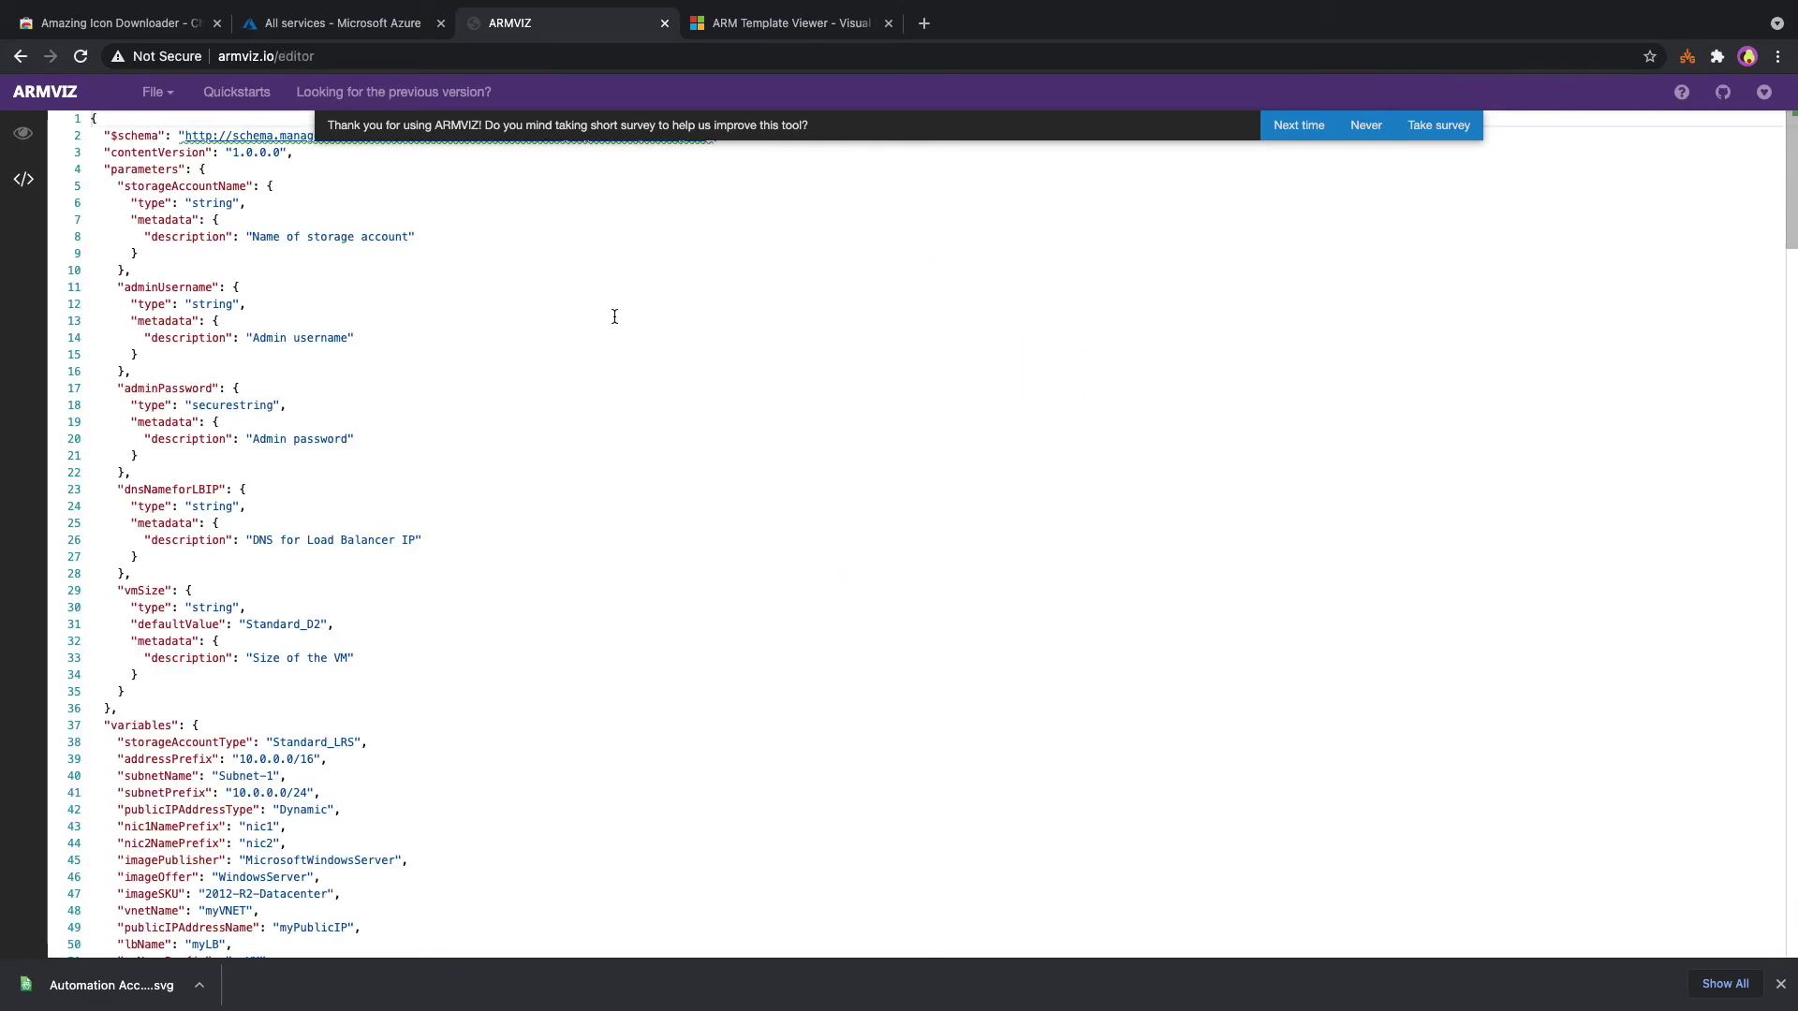
# Switch to the ARM Template Viewer marketplace page and read the extension's overview and example preview.
pyautogui.click(764, 23)
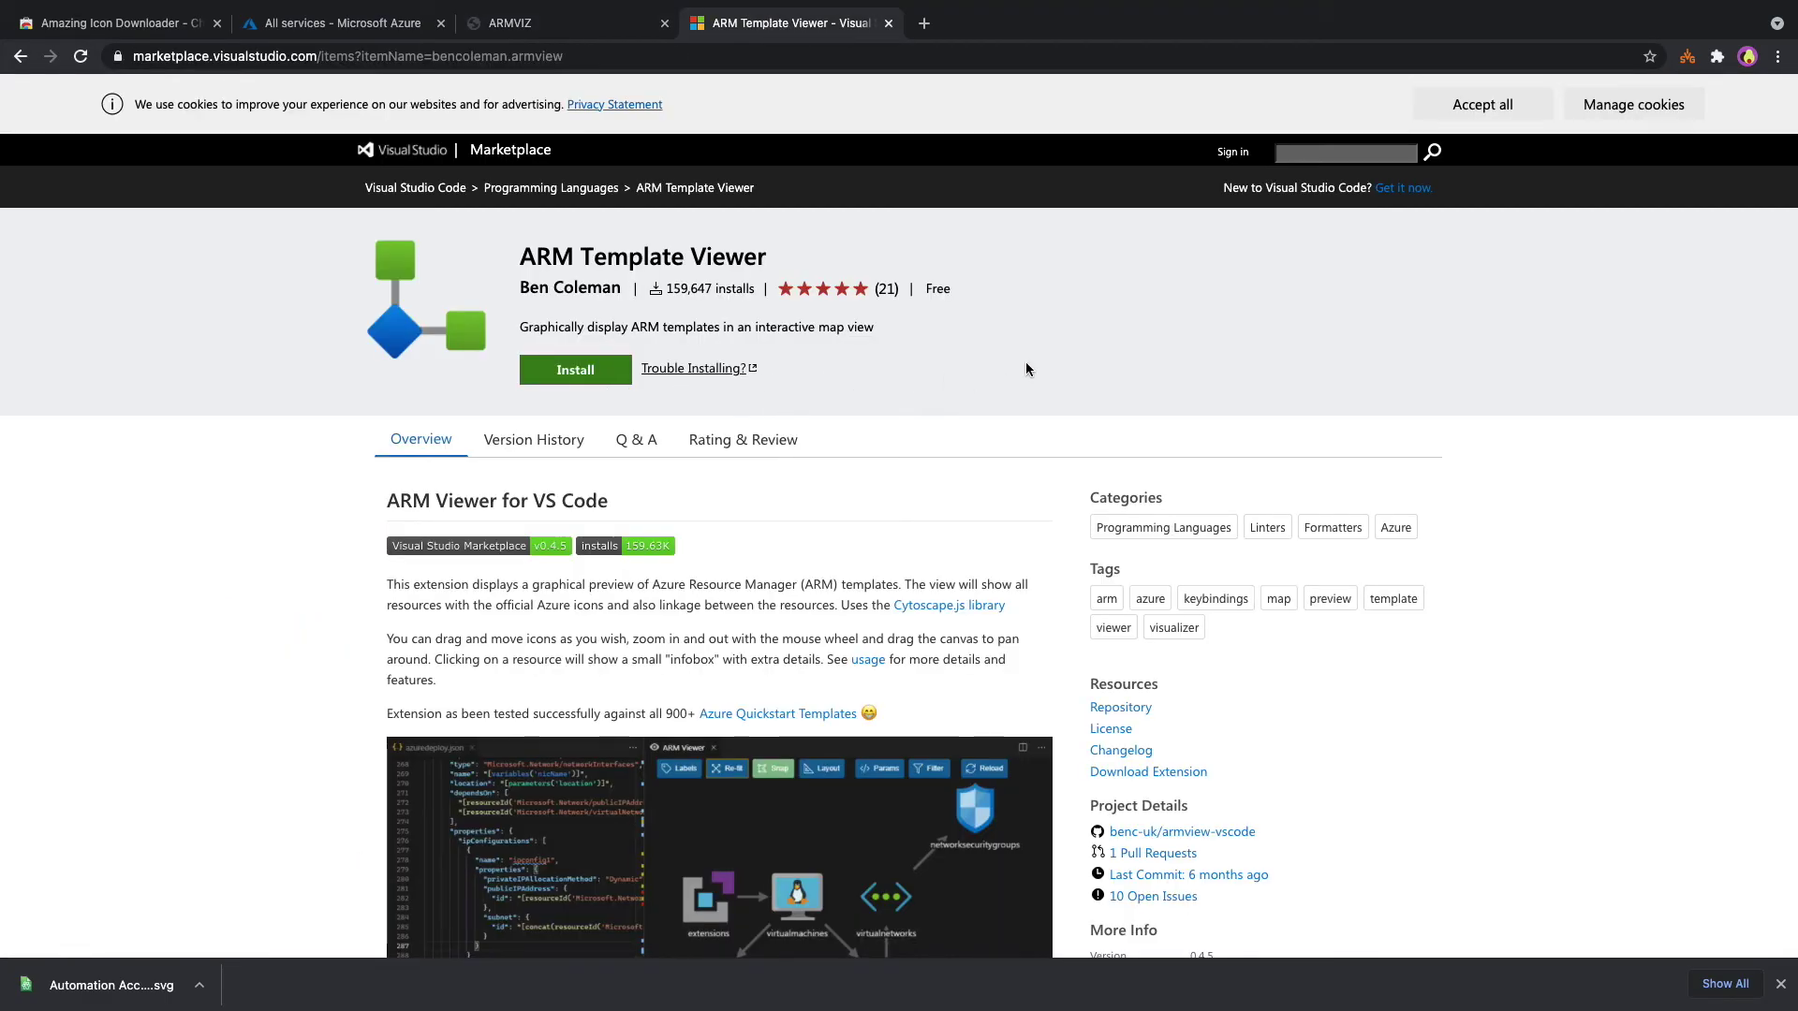
pyautogui.scroll(-5, 1025, 369)
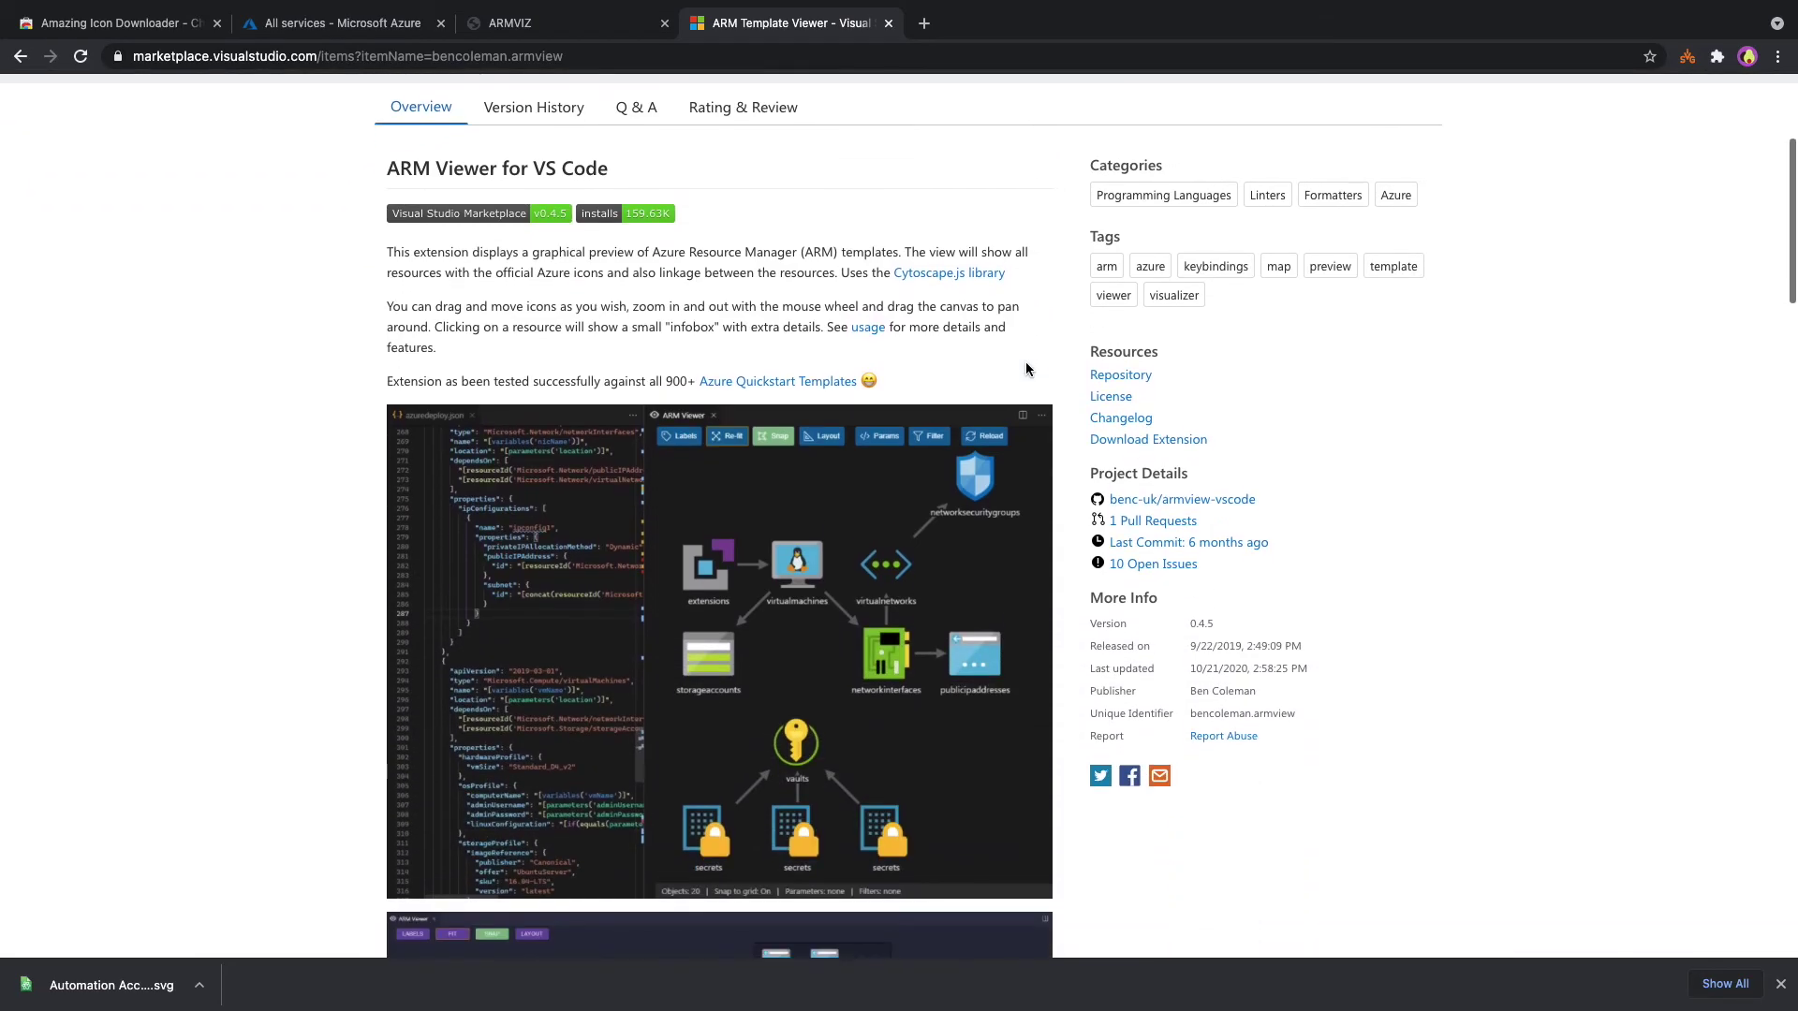